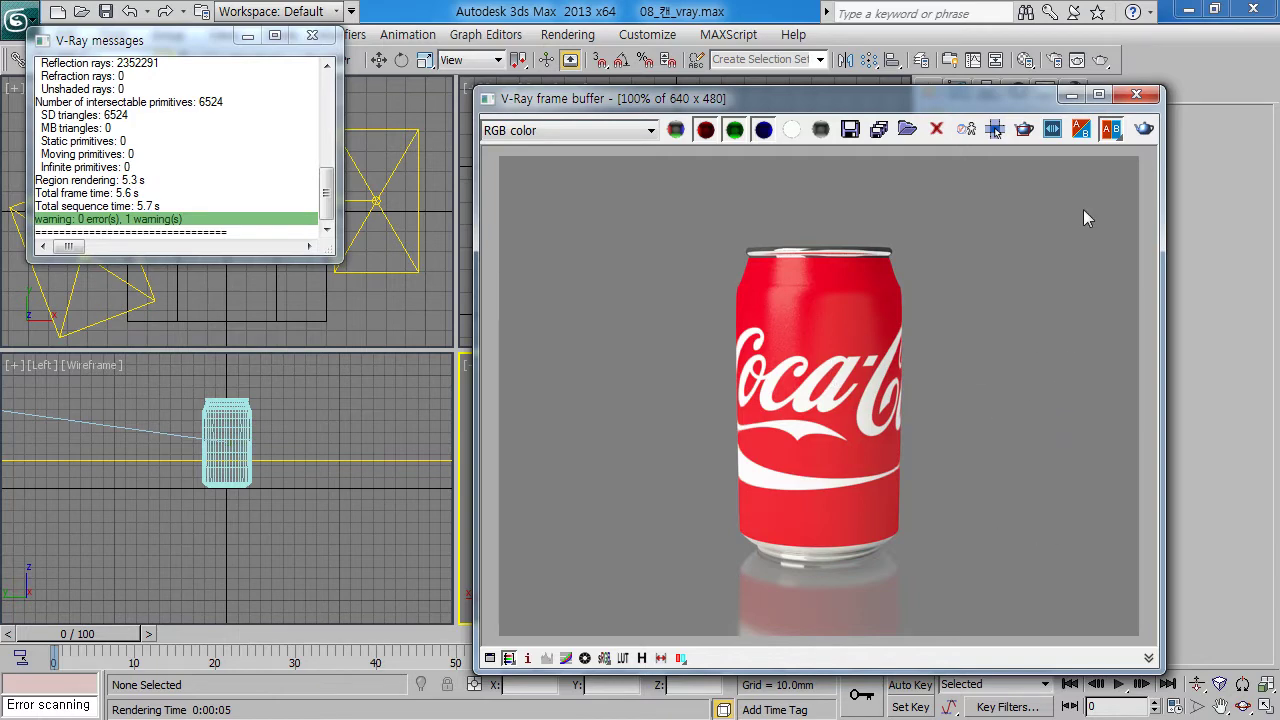
Close the V-Ray frame buffer and message log windows for the finished can render
{"action": "left_click", "coordinate": [1136, 94]}
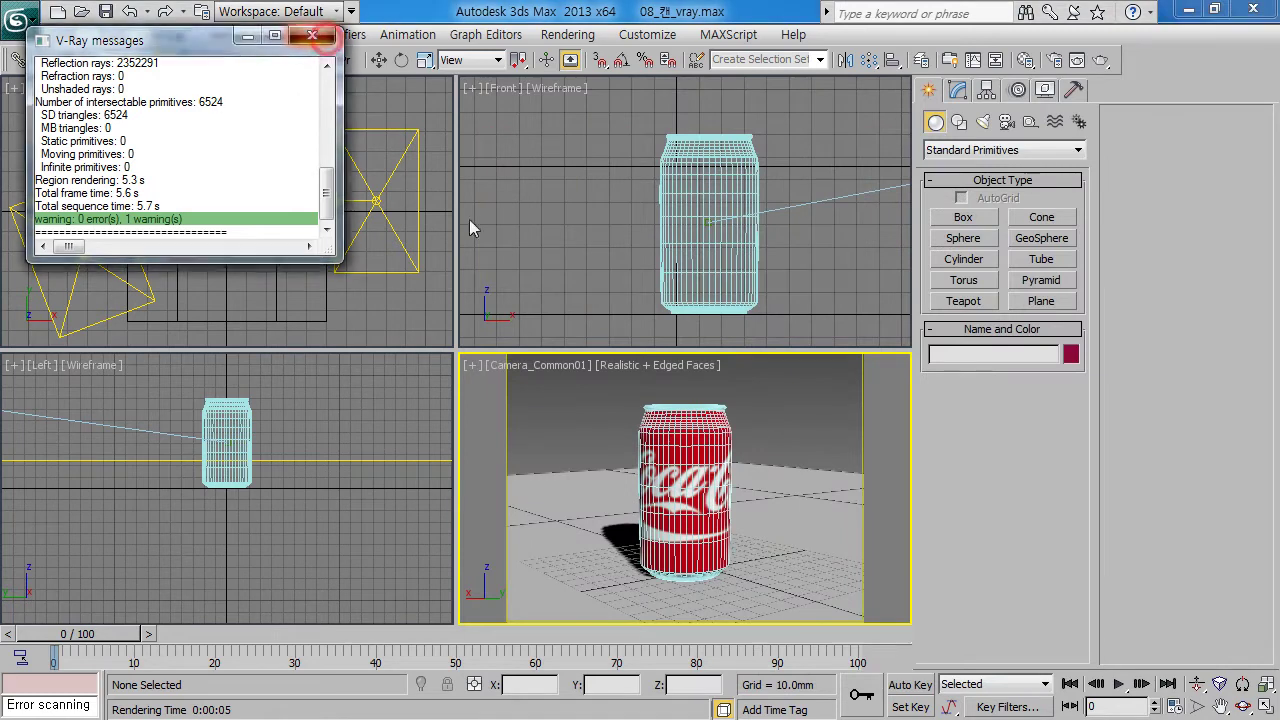
{"action": "left_click", "coordinate": [479, 395]}
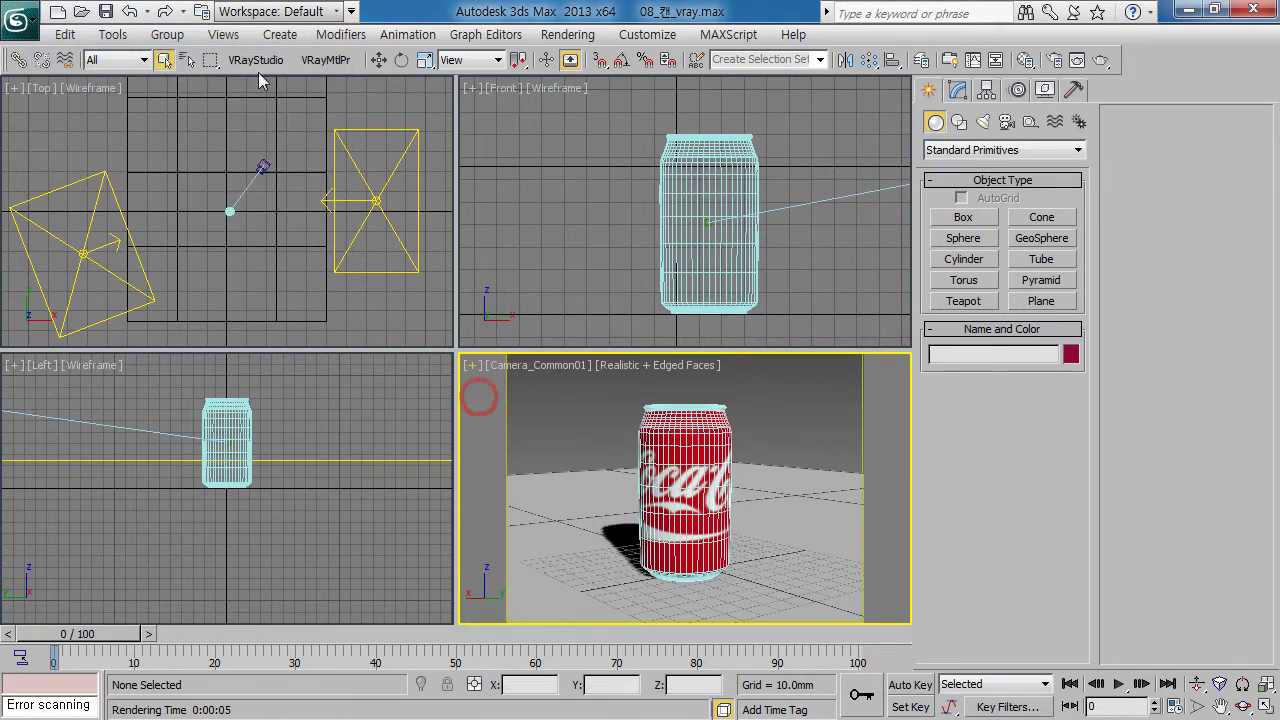
{"action": "left_click", "coordinate": [20, 22]}
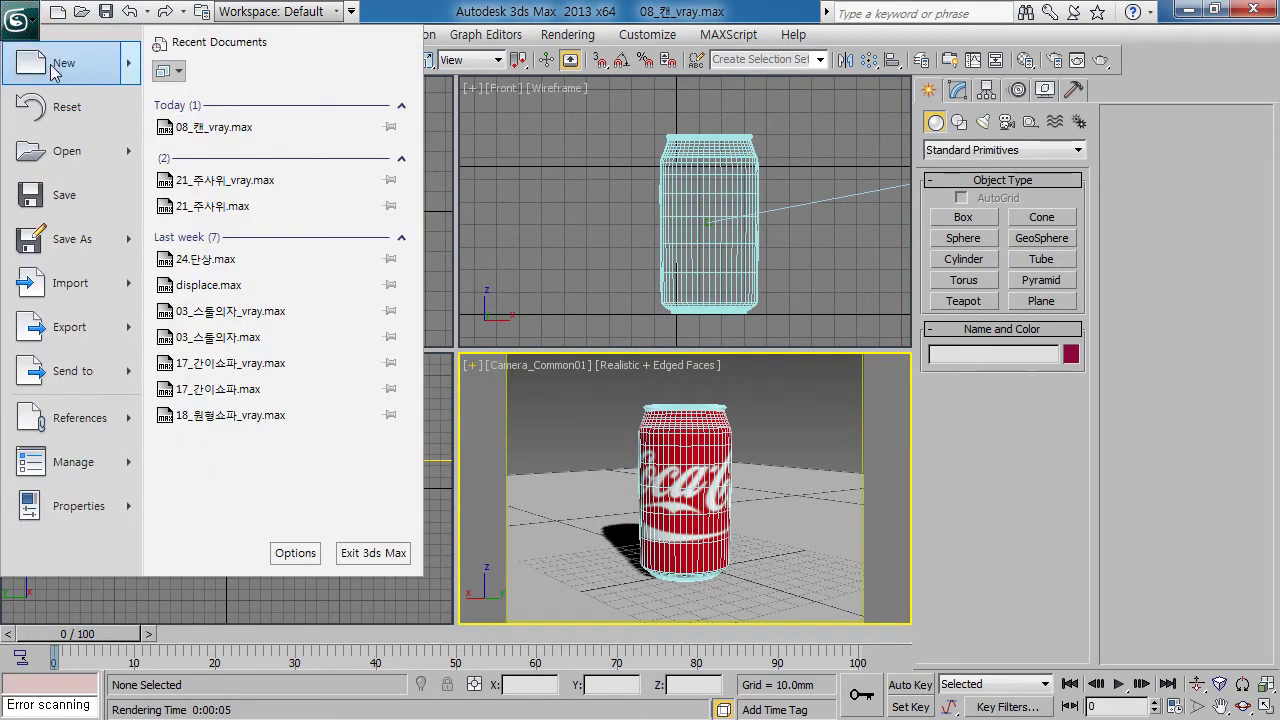
Start a new scene and inspect the stored can and Chrome_2 materials in the Material Editor
{"action": "left_click", "coordinate": [55, 72]}
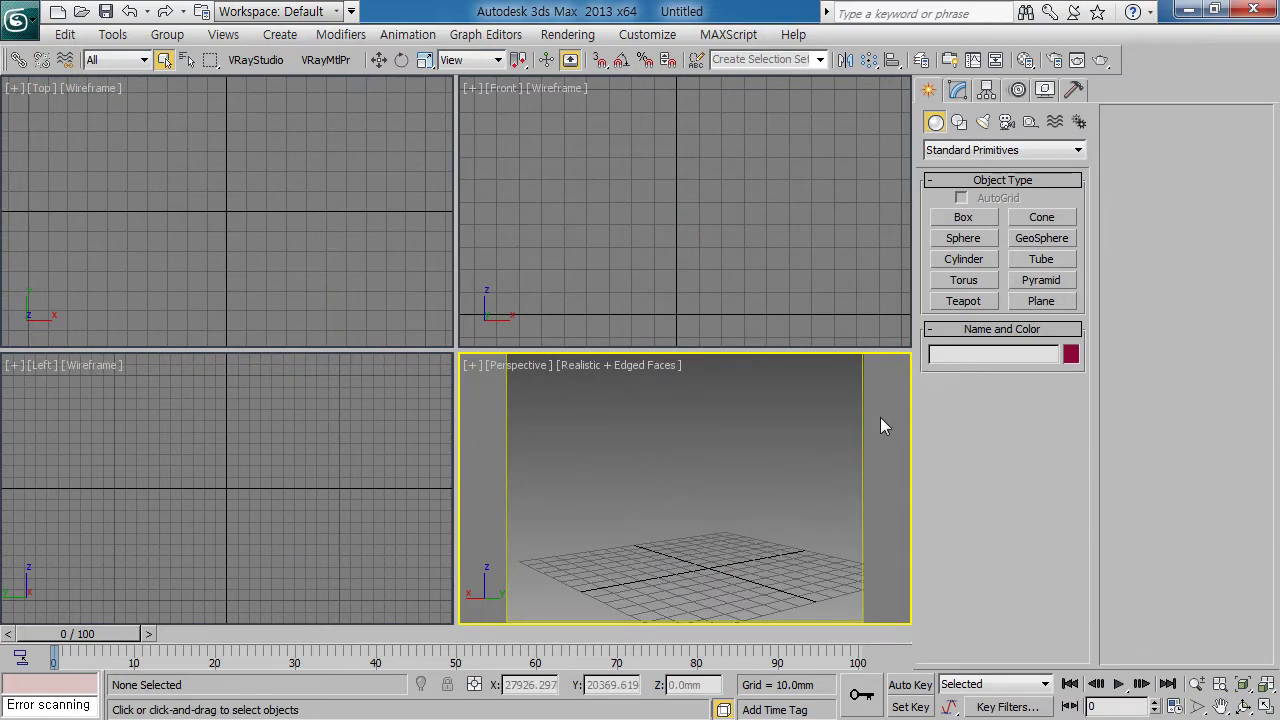
{"action": "key", "text": "m"}
{"action": "mouse_move", "coordinate": [570, 82]}
{"action": "left_mouse_down"}
{"action": "mouse_move", "coordinate": [903, 31]}
{"action": "mouse_move", "coordinate": [882, 66]}
{"action": "left_mouse_up"}
{"action": "left_click", "coordinate": [830, 170]}
{"action": "left_click", "coordinate": [786, 258]}
{"action": "left_click", "coordinate": [900, 170]}
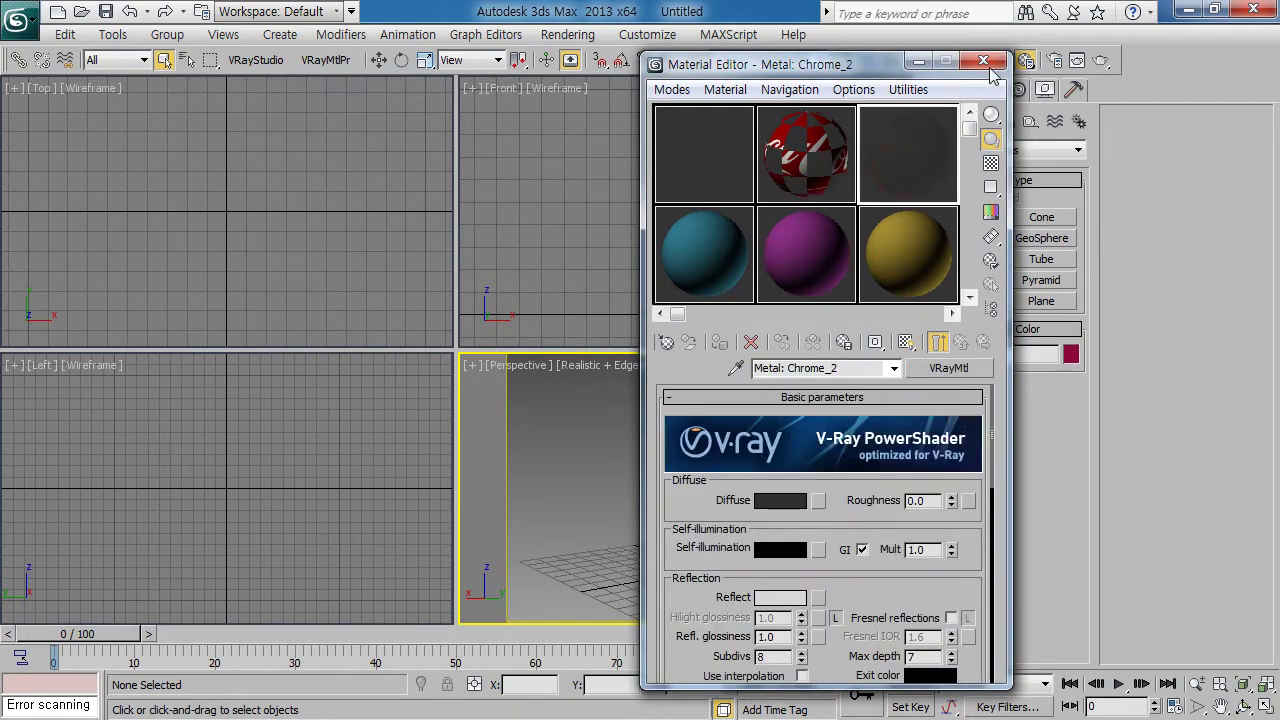
{"action": "left_click", "coordinate": [983, 62]}
{"action": "left_click", "coordinate": [889, 439]}
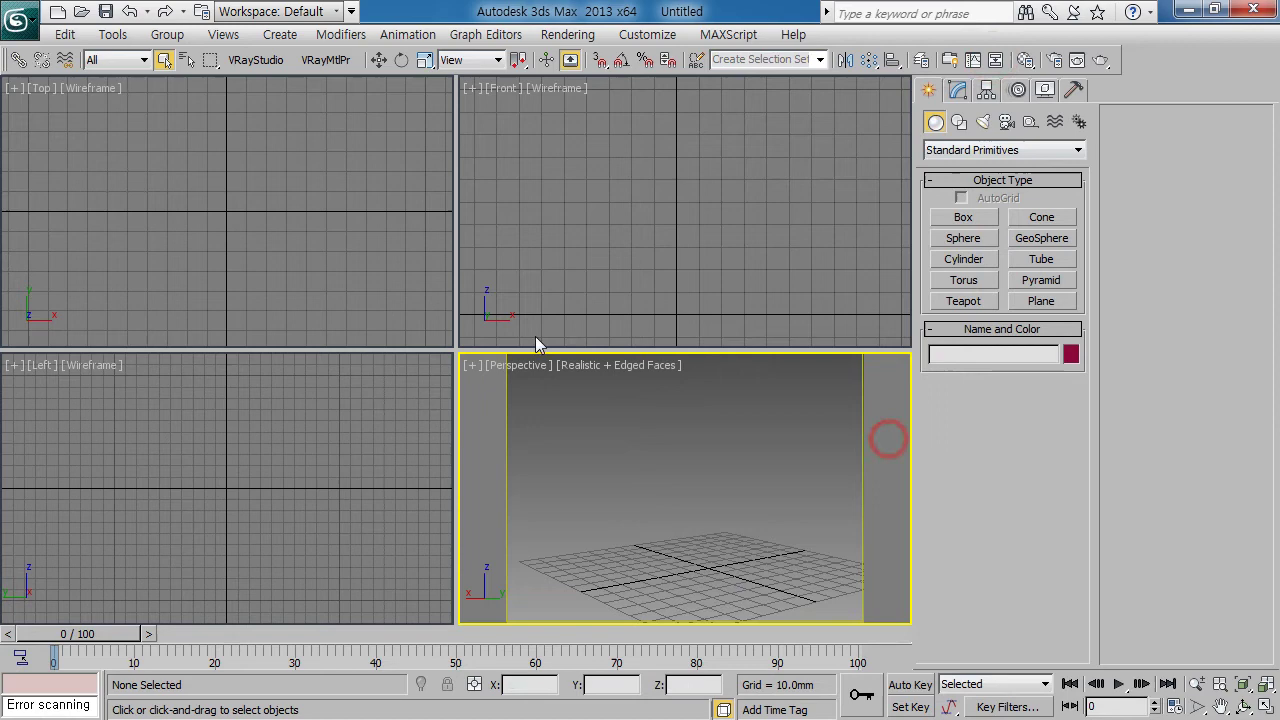
Reset 3ds Max without saving and check the Material Editor shows default slots
{"action": "left_click", "coordinate": [18, 18]}
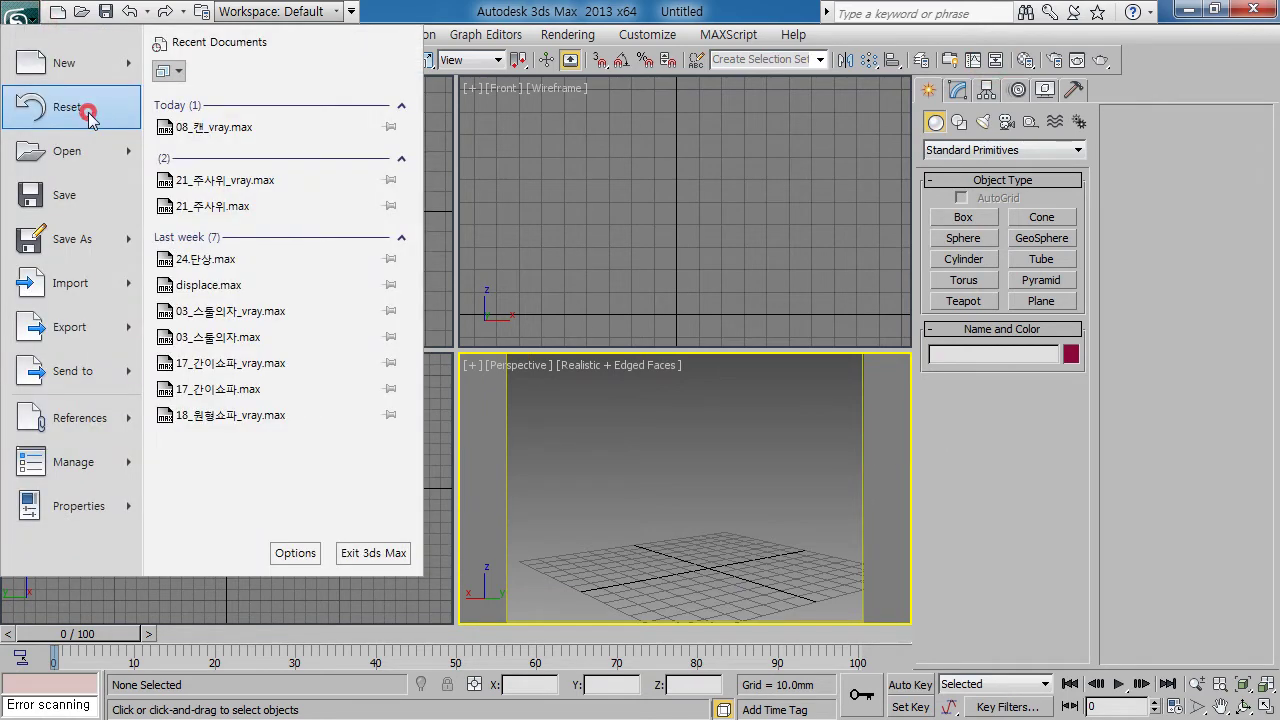
{"action": "left_click", "coordinate": [88, 112]}
{"action": "left_click", "coordinate": [663, 437]}
{"action": "left_click", "coordinate": [608, 398]}
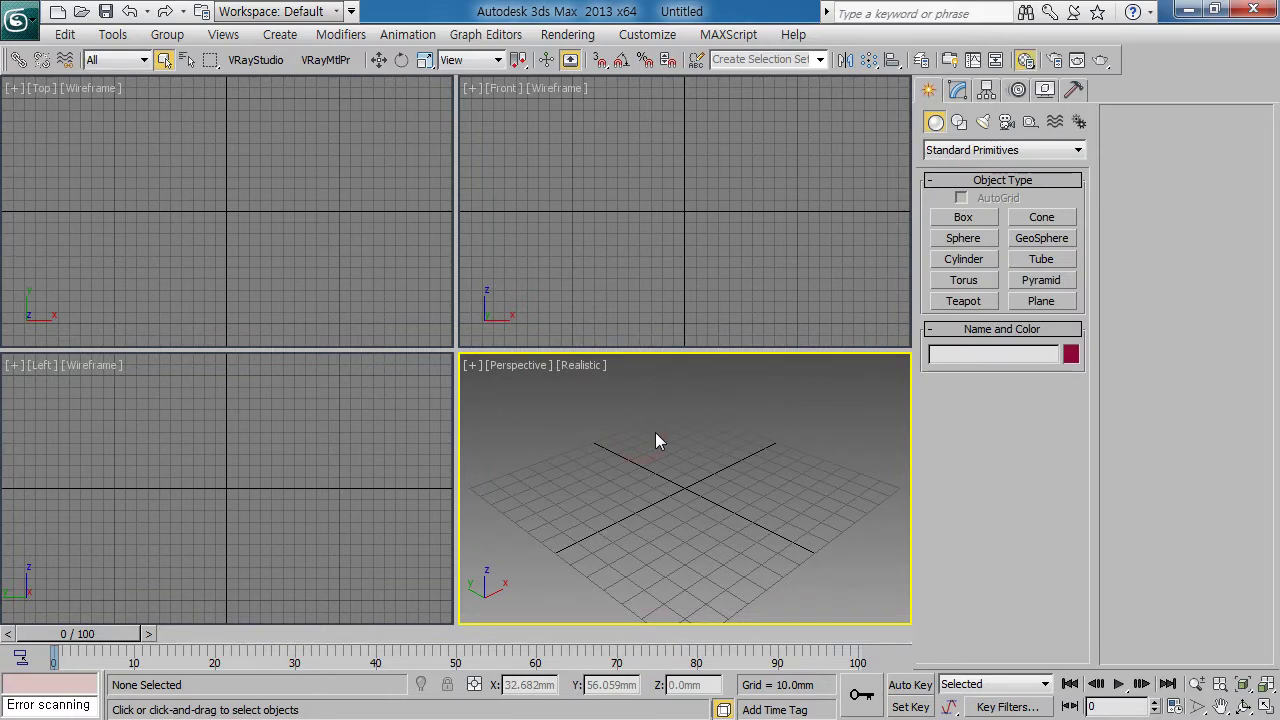
{"action": "key", "text": "m"}
{"action": "left_click_drag", "start_coordinate": [809, 68], "coordinate": [933, 75]}
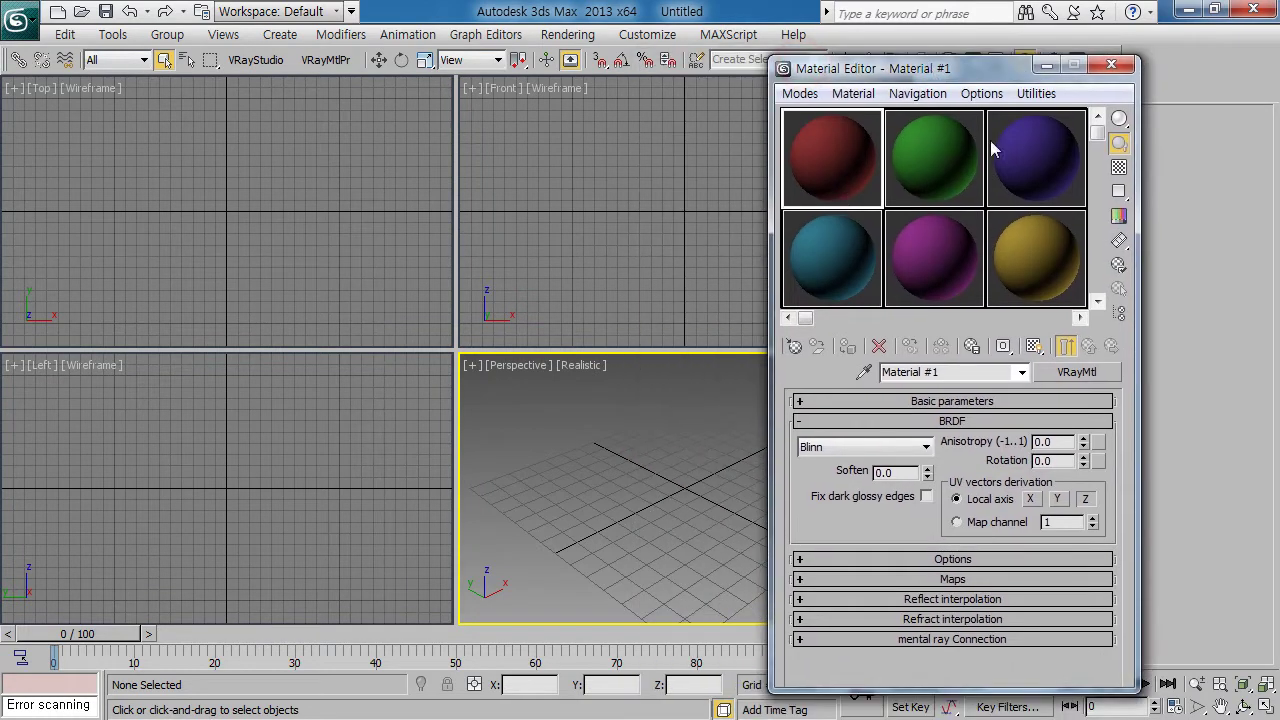
{"action": "left_click", "coordinate": [1112, 64]}
{"action": "left_click", "coordinate": [766, 412]}
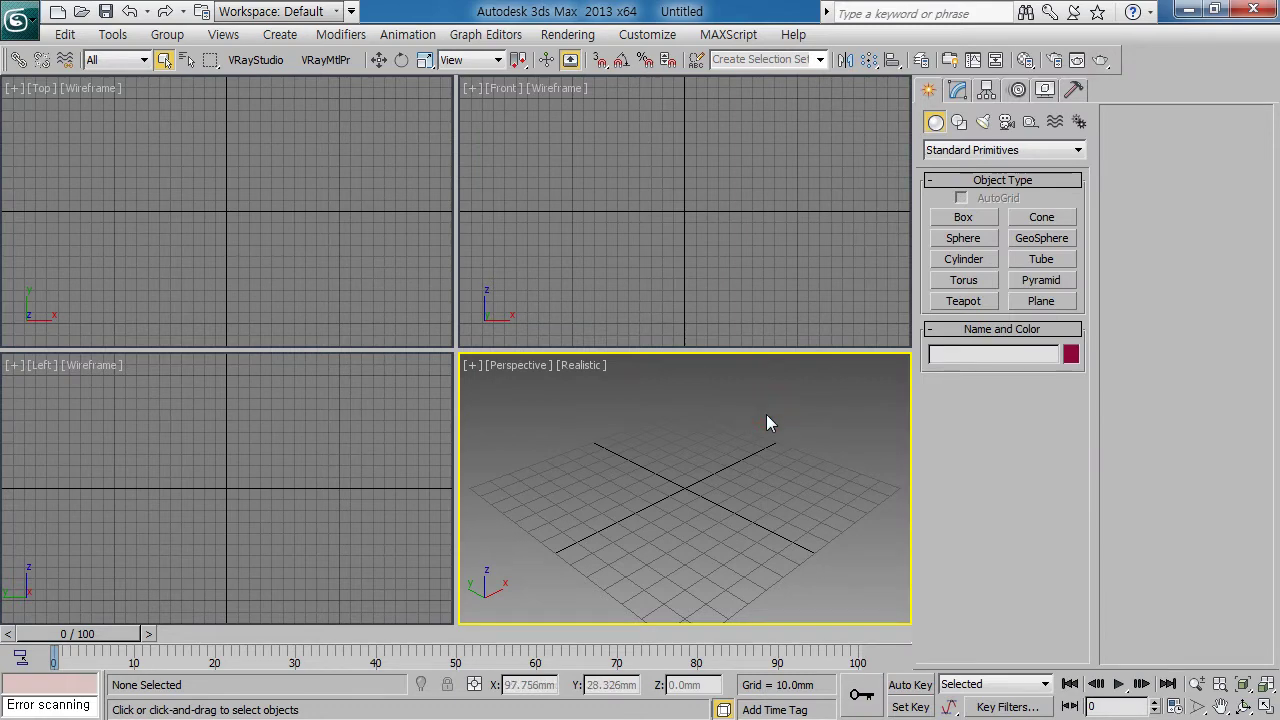
In VRayStudioSetup, set millimetre units, assign the V-Ray renderer and set gamma 2.2
{"action": "left_click", "coordinate": [274, 61]}
{"action": "left_click_drag", "start_coordinate": [657, 107], "coordinate": [1105, 140]}
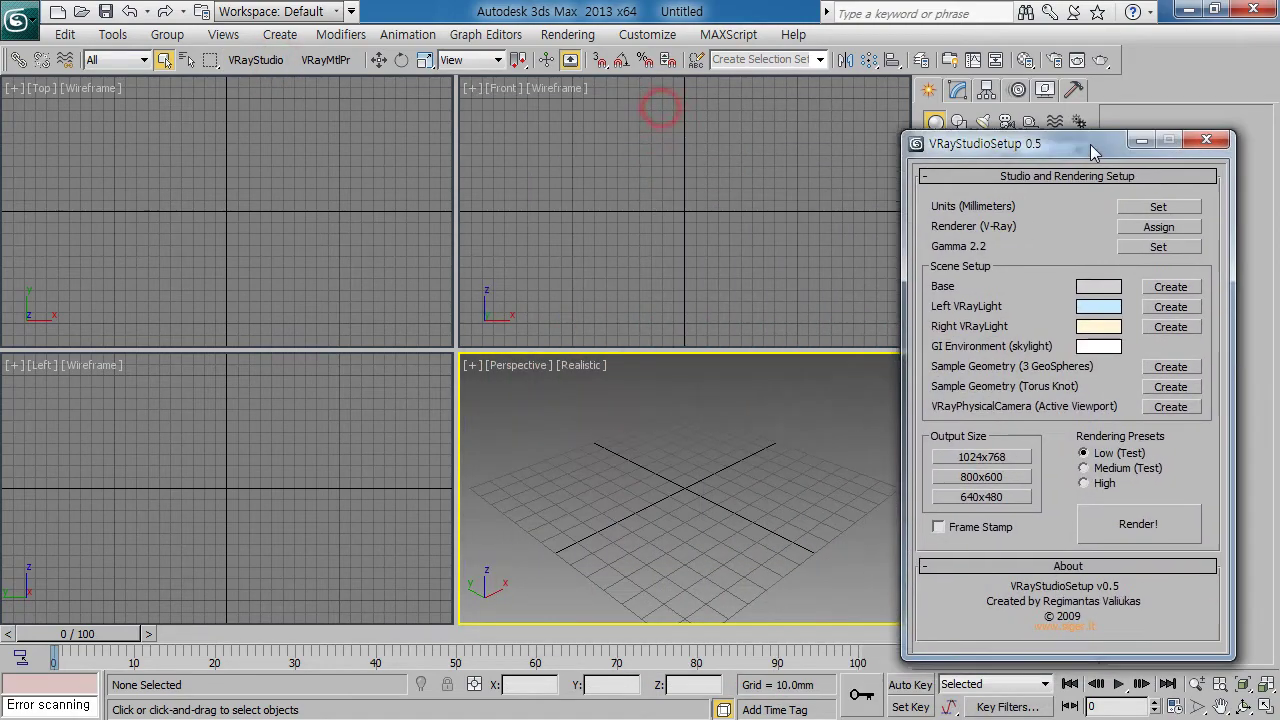
{"action": "left_click", "coordinate": [1152, 205]}
{"action": "left_click", "coordinate": [1165, 223]}
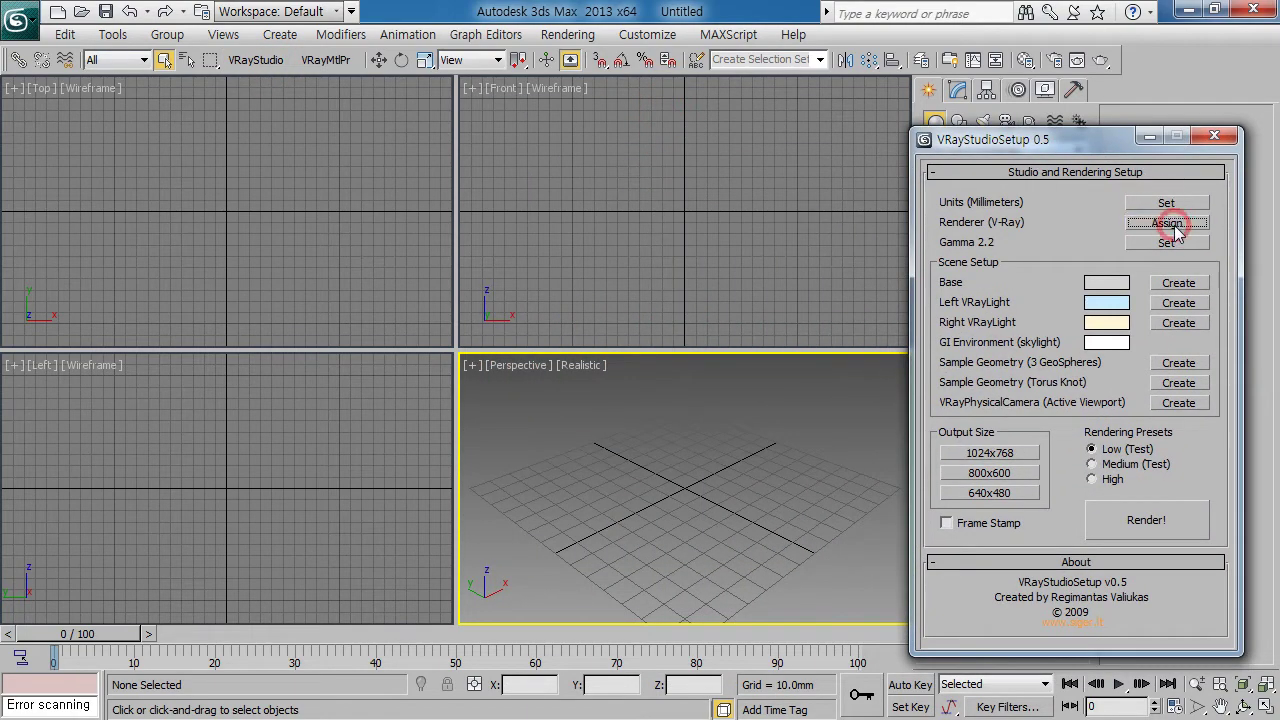
{"action": "left_click", "coordinate": [1166, 244]}
Create the studio base floor plus left and right V-Ray lights
{"action": "left_click", "coordinate": [1176, 284]}
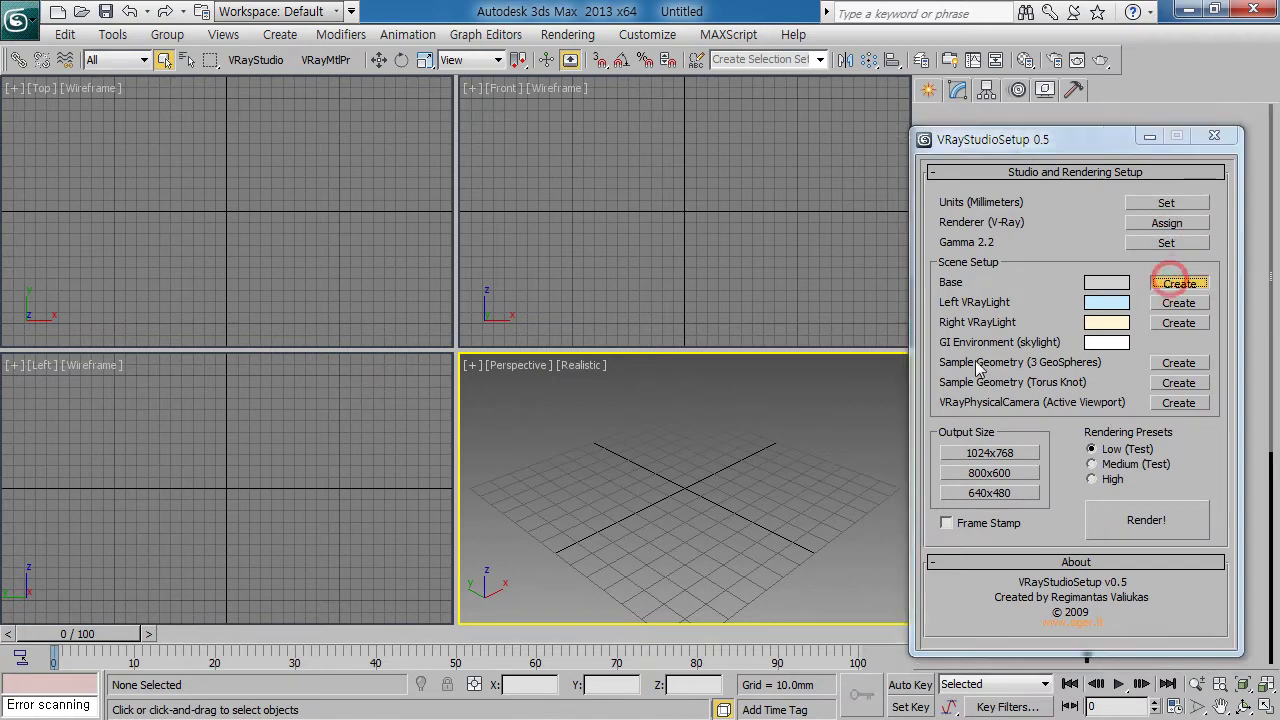
{"action": "left_click", "coordinate": [1170, 305]}
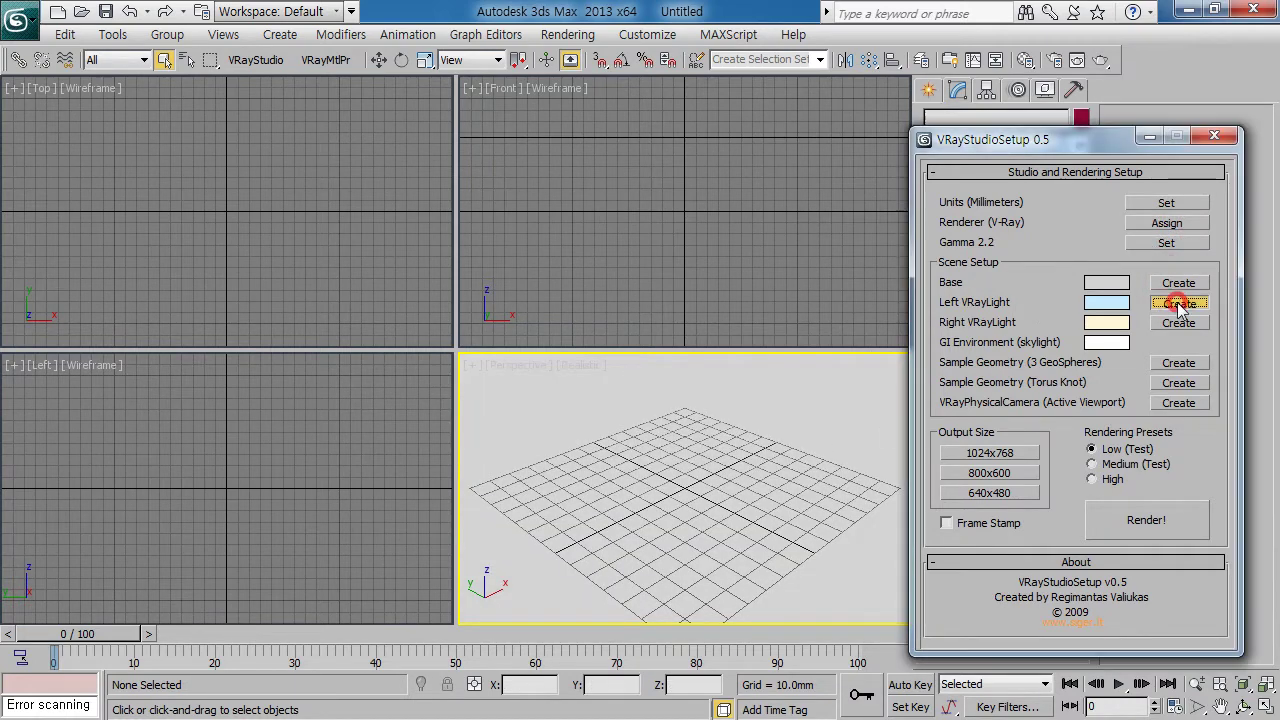
{"action": "left_click", "coordinate": [1180, 324]}
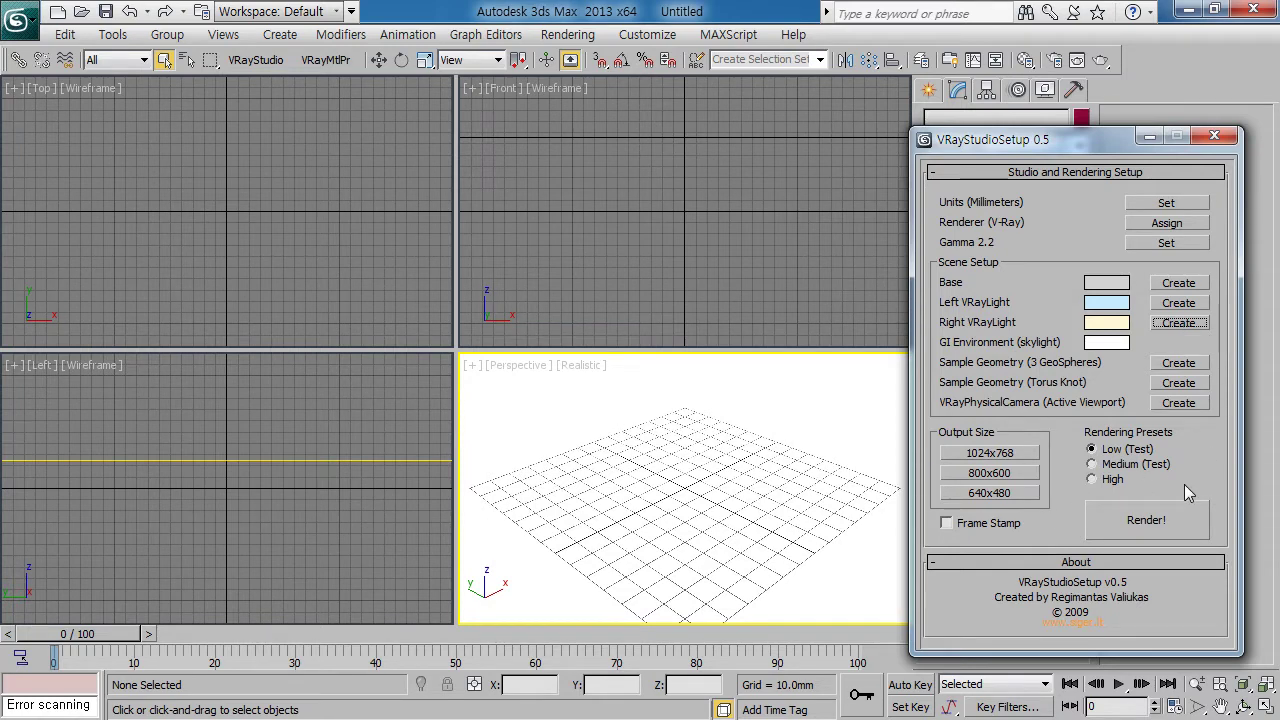
Merge the Line001 can object from 08_캔.max in the class folder
{"action": "left_click", "coordinate": [18, 18]}
{"action": "mouse_move", "coordinate": [70, 283]}
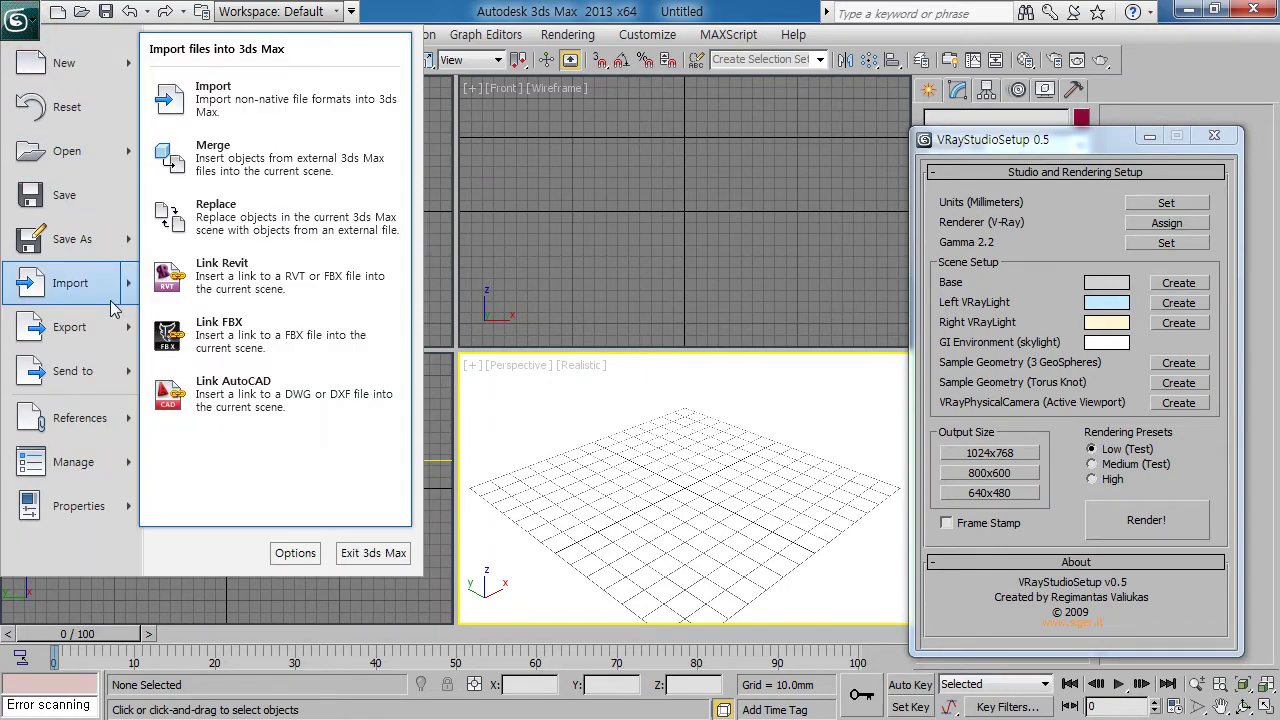
{"action": "left_click", "coordinate": [243, 176]}
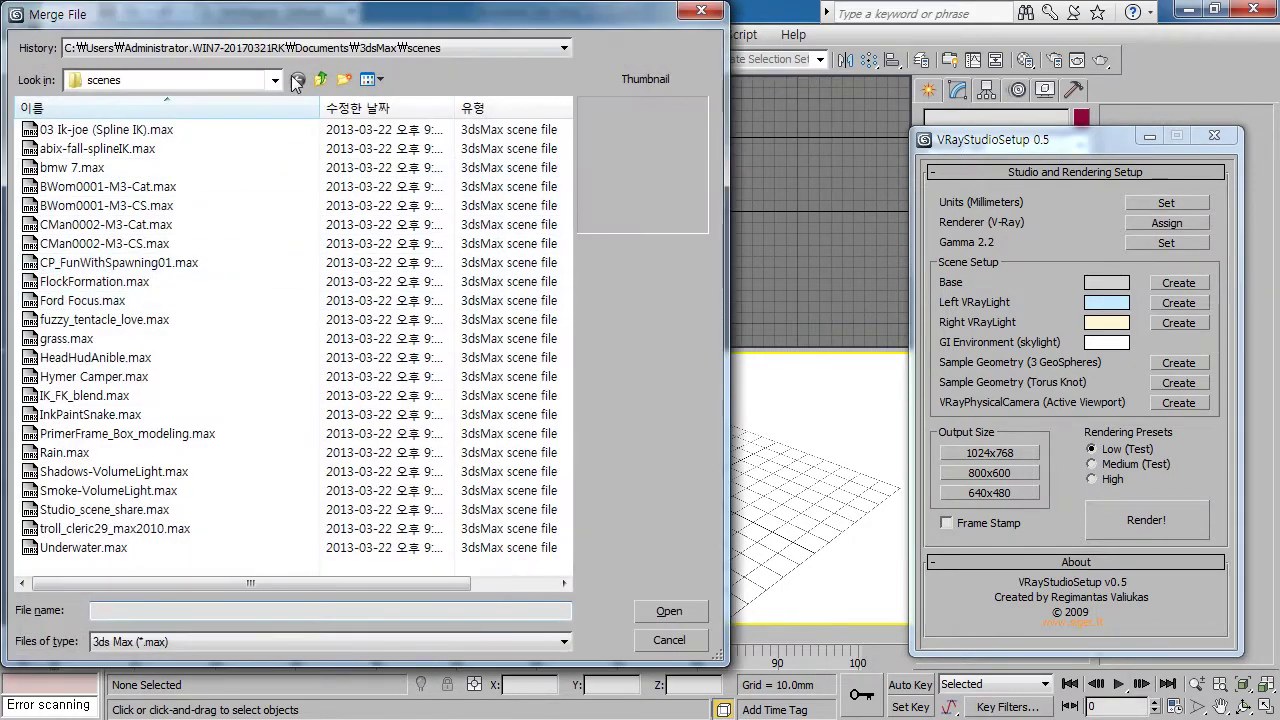
{"action": "left_click", "coordinate": [318, 52]}
{"action": "left_click", "coordinate": [286, 82]}
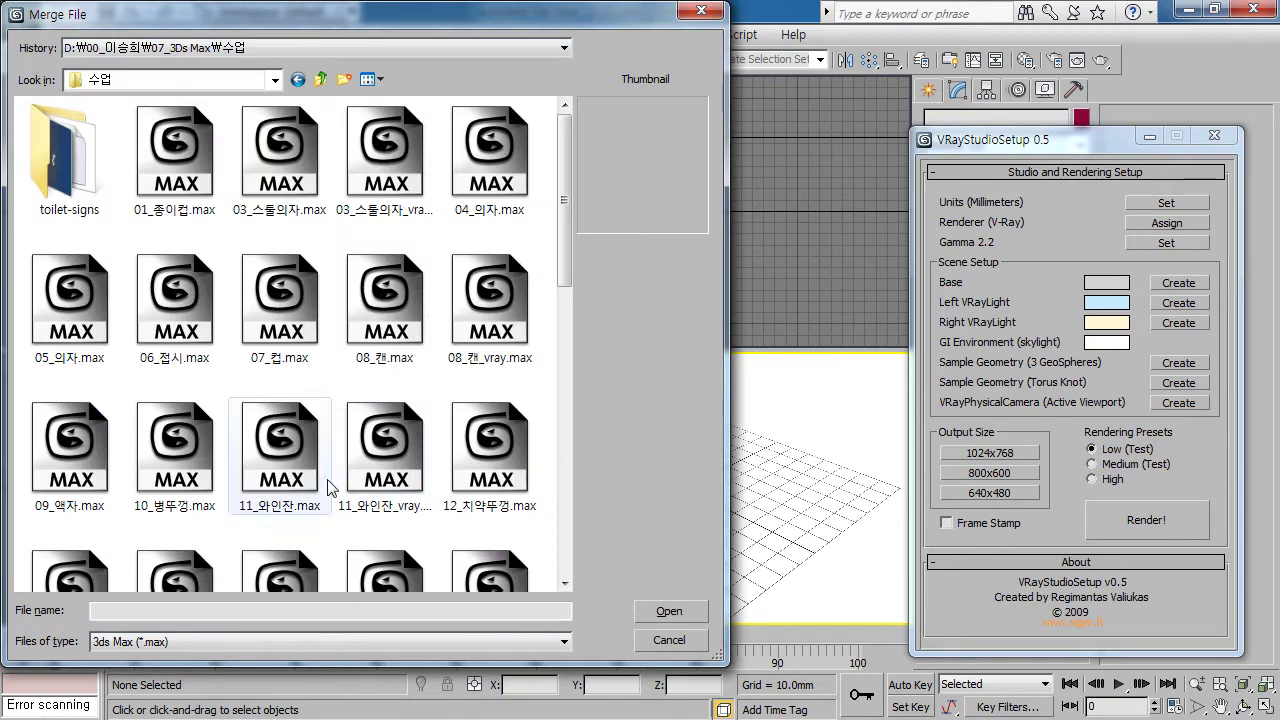
{"action": "left_click", "coordinate": [387, 297]}
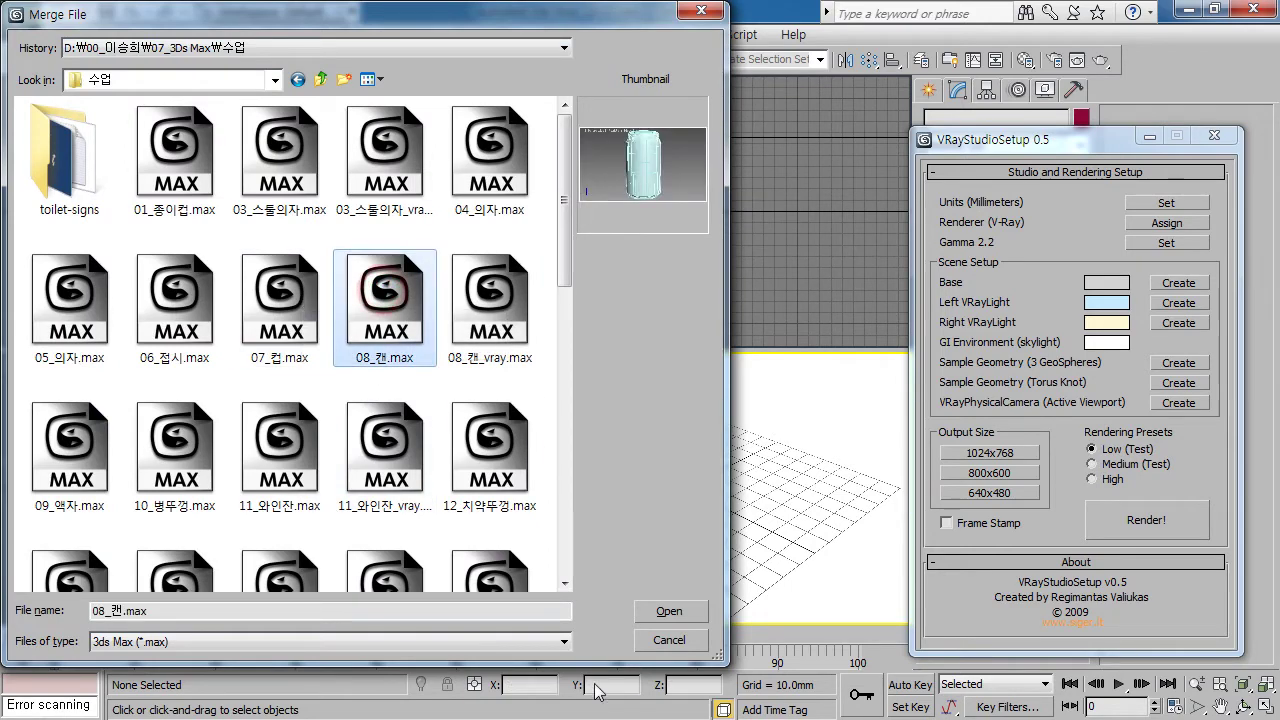
{"action": "left_click", "coordinate": [669, 610]}
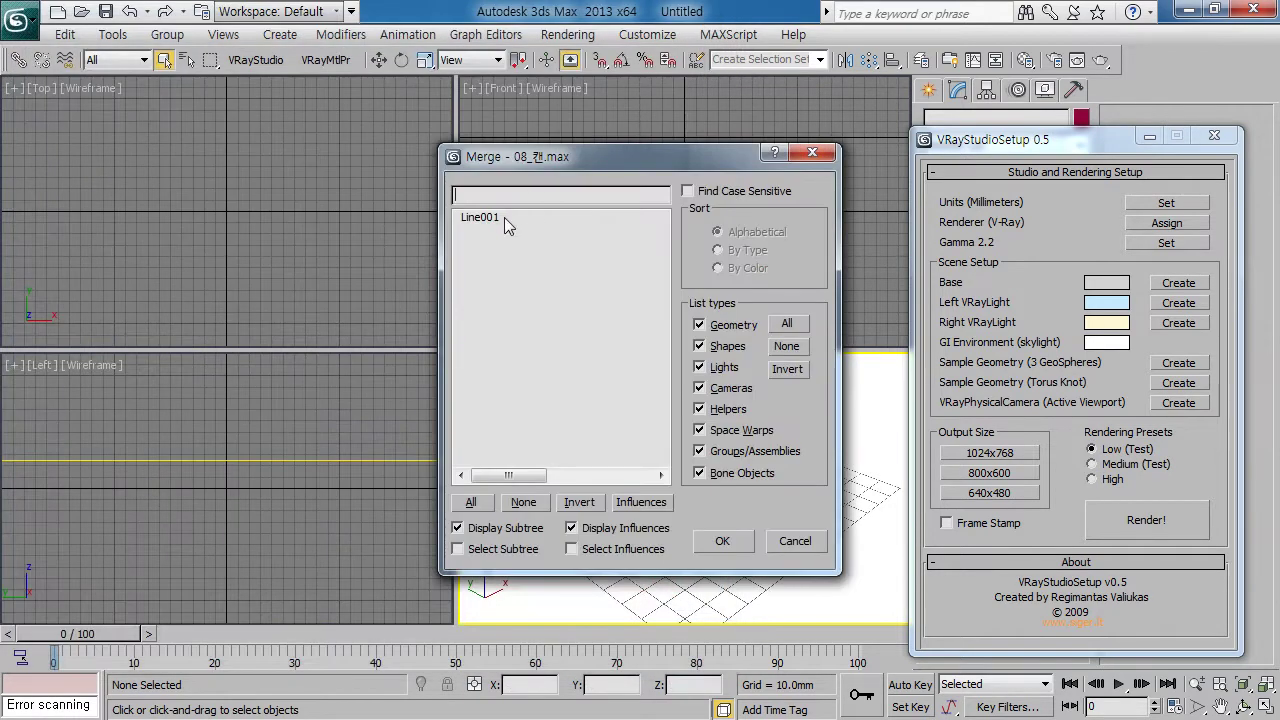
{"action": "left_click", "coordinate": [505, 226]}
{"action": "left_click", "coordinate": [722, 541]}
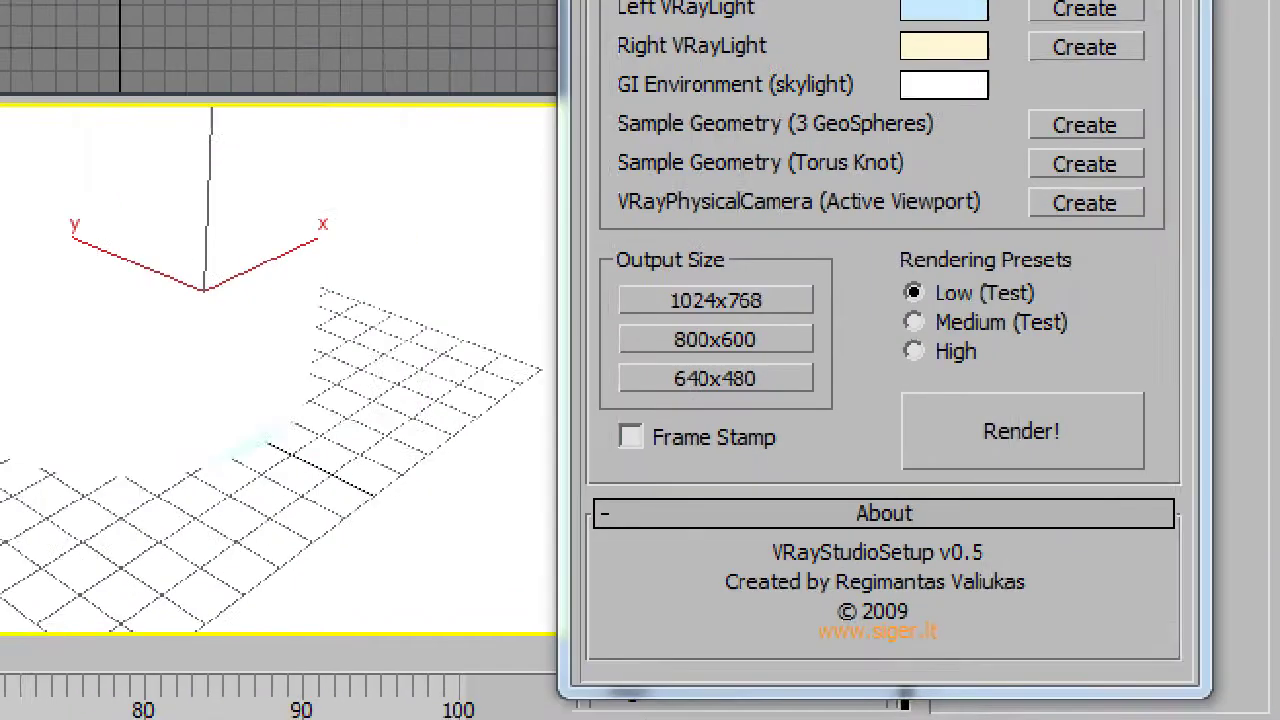
Create a V-Ray physical camera, Camera_Common01, framing the can
{"action": "left_click_drag", "start_coordinate": [909, 419], "coordinate": [1191, 425]}
{"action": "mouse_move", "coordinate": [1127, 188]}
{"action": "left_mouse_down"}
{"action": "mouse_move", "coordinate": [614, 162]}
{"action": "mouse_move", "coordinate": [556, 218]}
{"action": "left_mouse_up"}
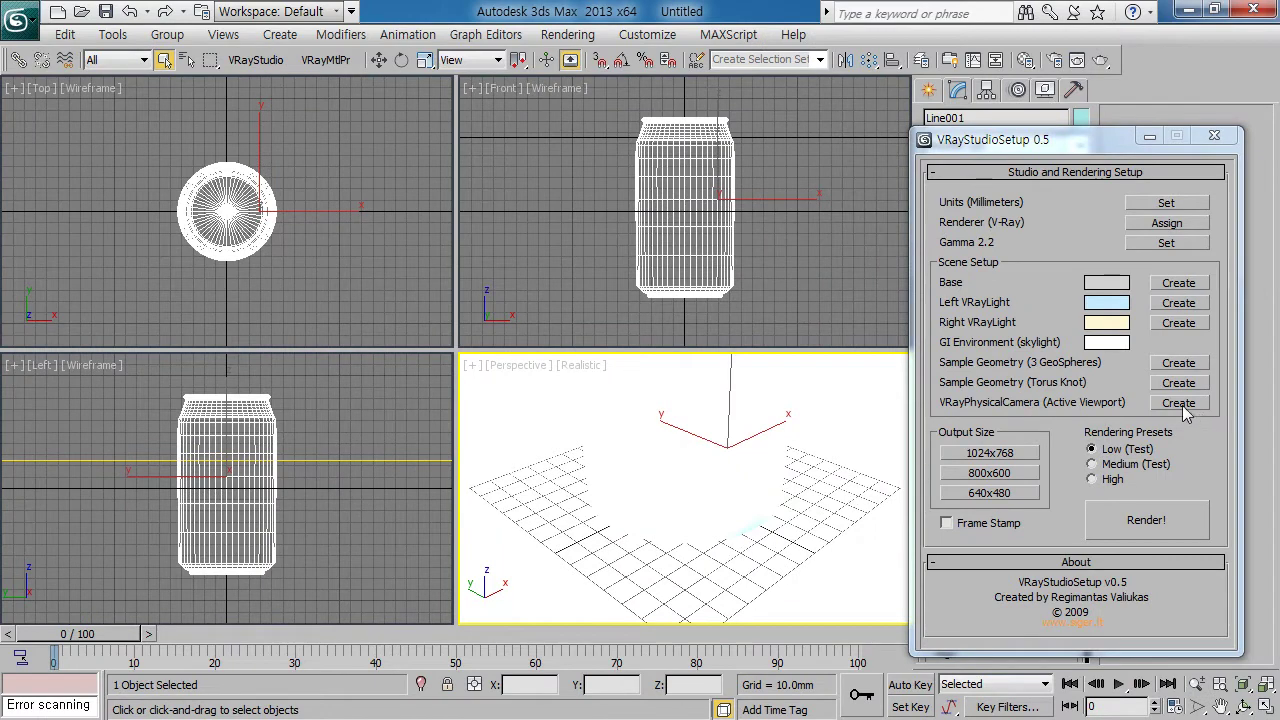
{"action": "left_click", "coordinate": [1184, 408]}
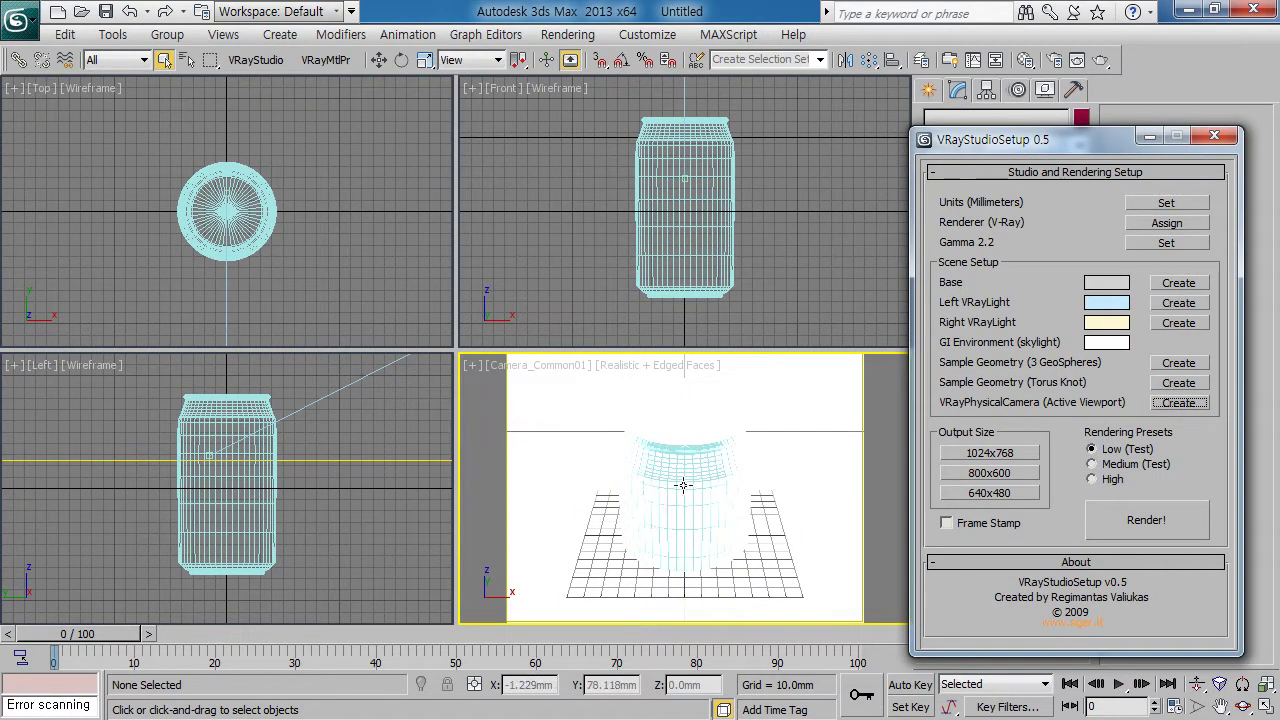
Uniformly scale the can Line001 to 50% via the Offset % field
{"action": "left_click", "coordinate": [685, 502]}
{"action": "right_click", "coordinate": [425, 59]}
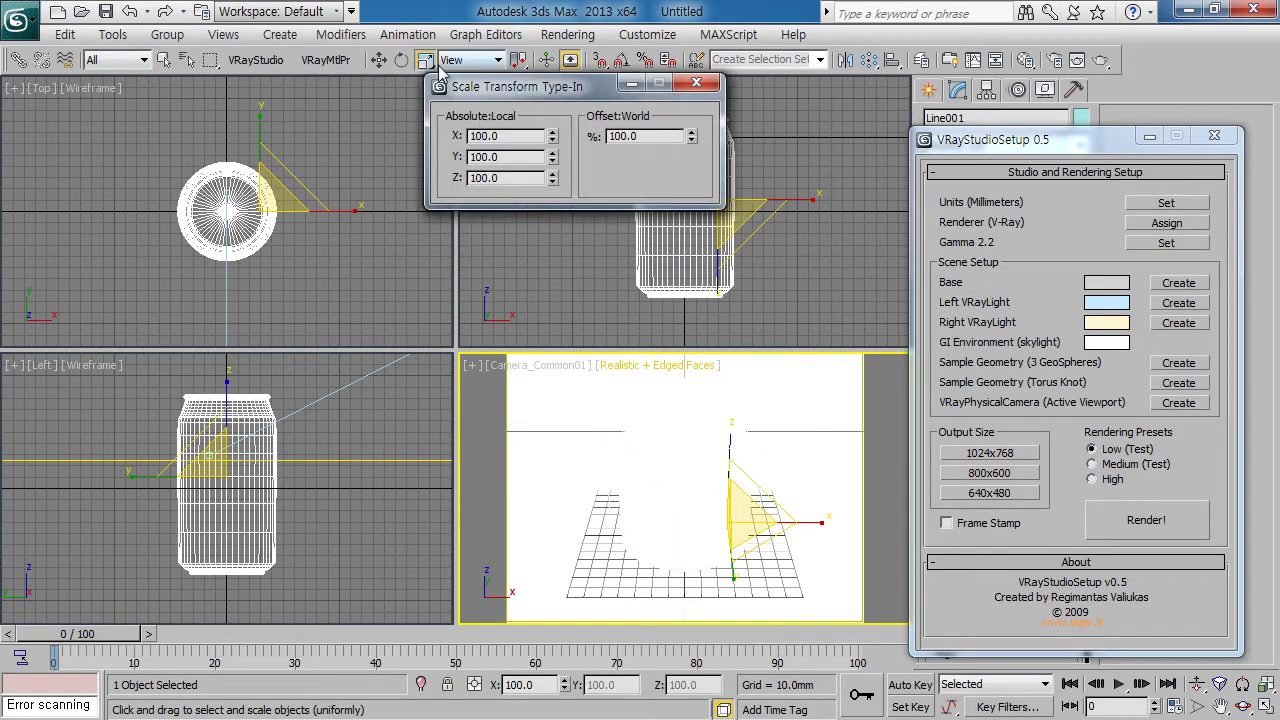
{"action": "left_click_drag", "start_coordinate": [468, 89], "coordinate": [655, 245]}
{"action": "double_click", "coordinate": [833, 292]}
{"action": "type", "text": "50"}
{"action": "key", "text": "Return"}
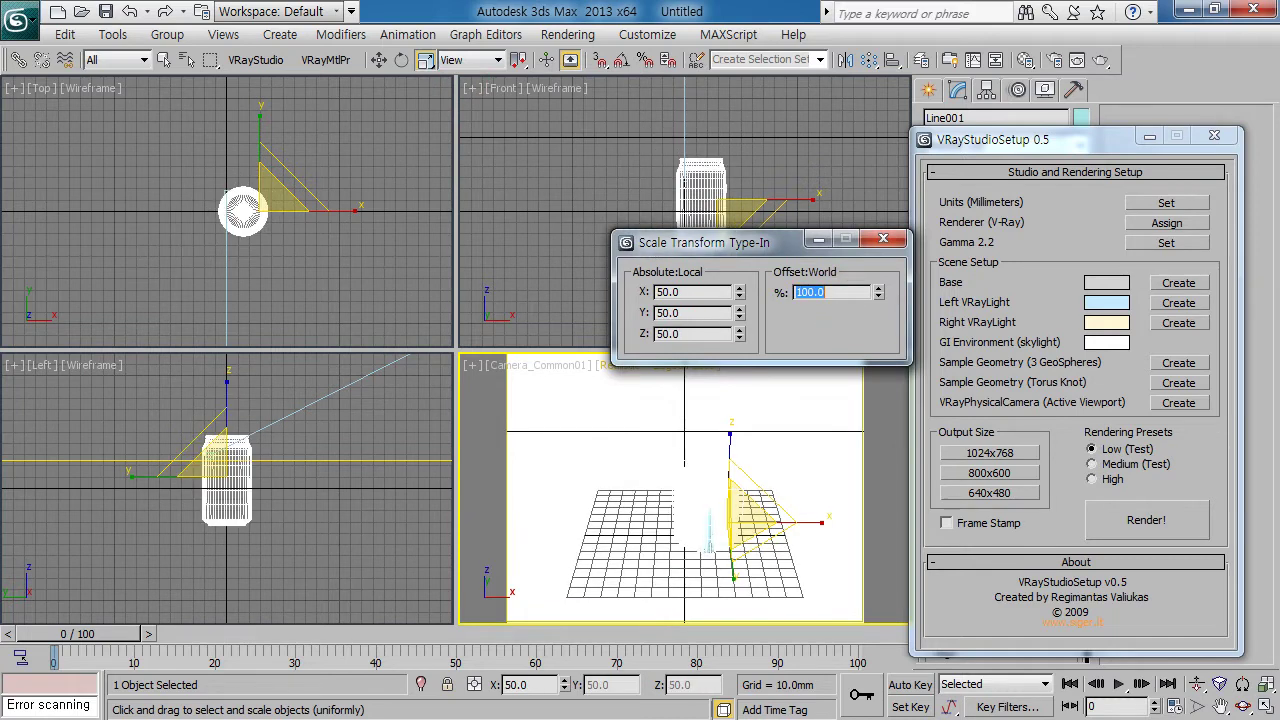
{"action": "left_click", "coordinate": [884, 241]}
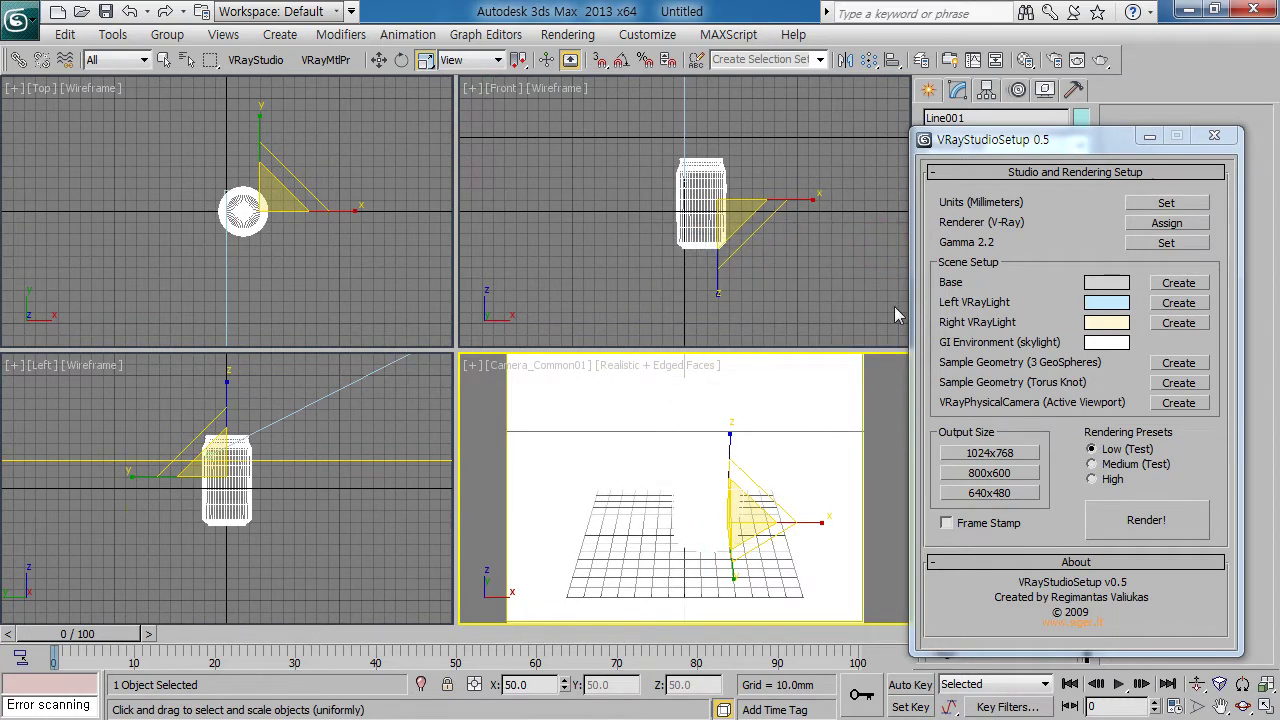
Align the can's Z minimum to the Ground's minimum so it rests on the floor
{"action": "left_click", "coordinate": [893, 59]}
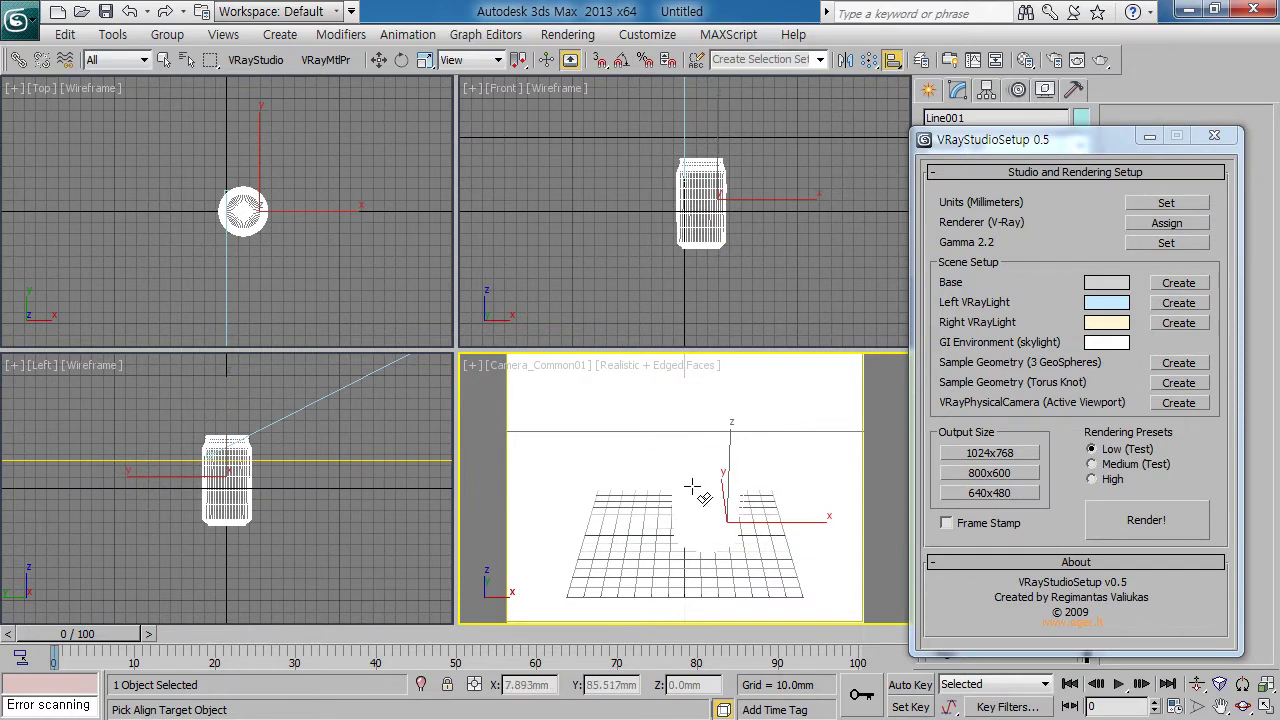
{"action": "left_click", "coordinate": [807, 554]}
{"action": "left_click", "coordinate": [696, 239]}
{"action": "left_click_drag", "start_coordinate": [590, 174], "coordinate": [362, 171]}
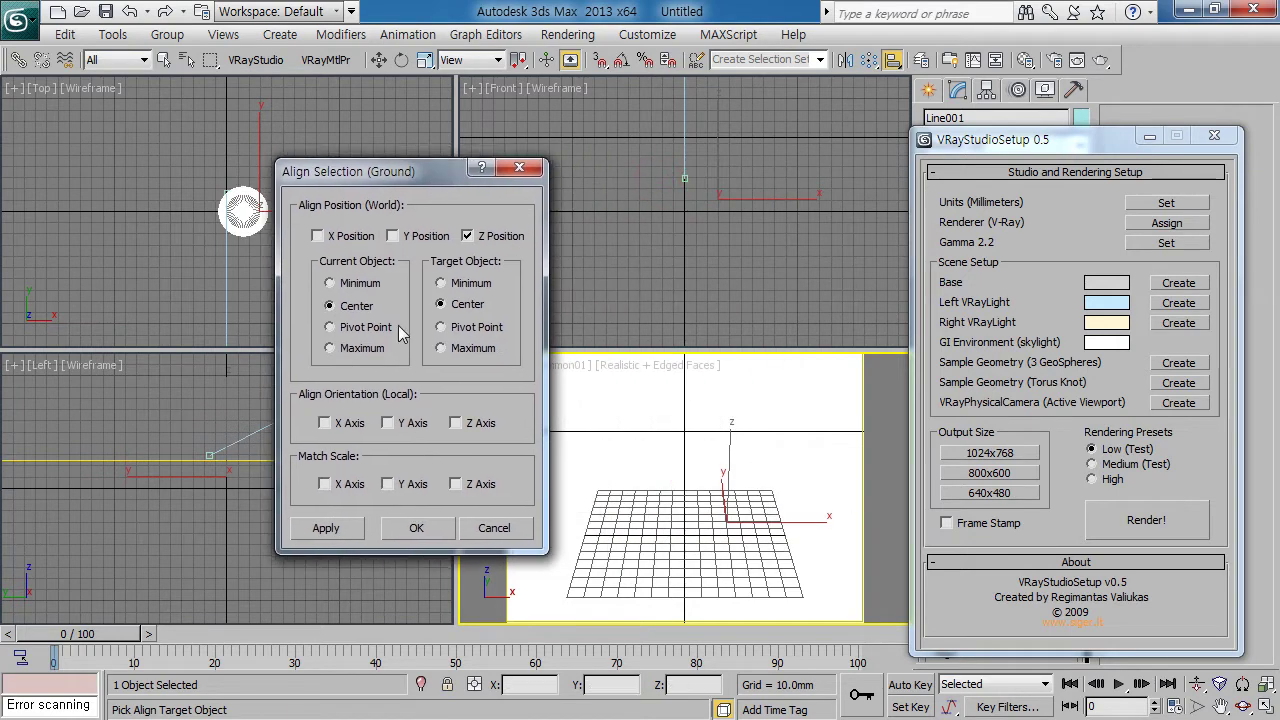
{"action": "left_click", "coordinate": [332, 283]}
{"action": "left_click", "coordinate": [441, 283]}
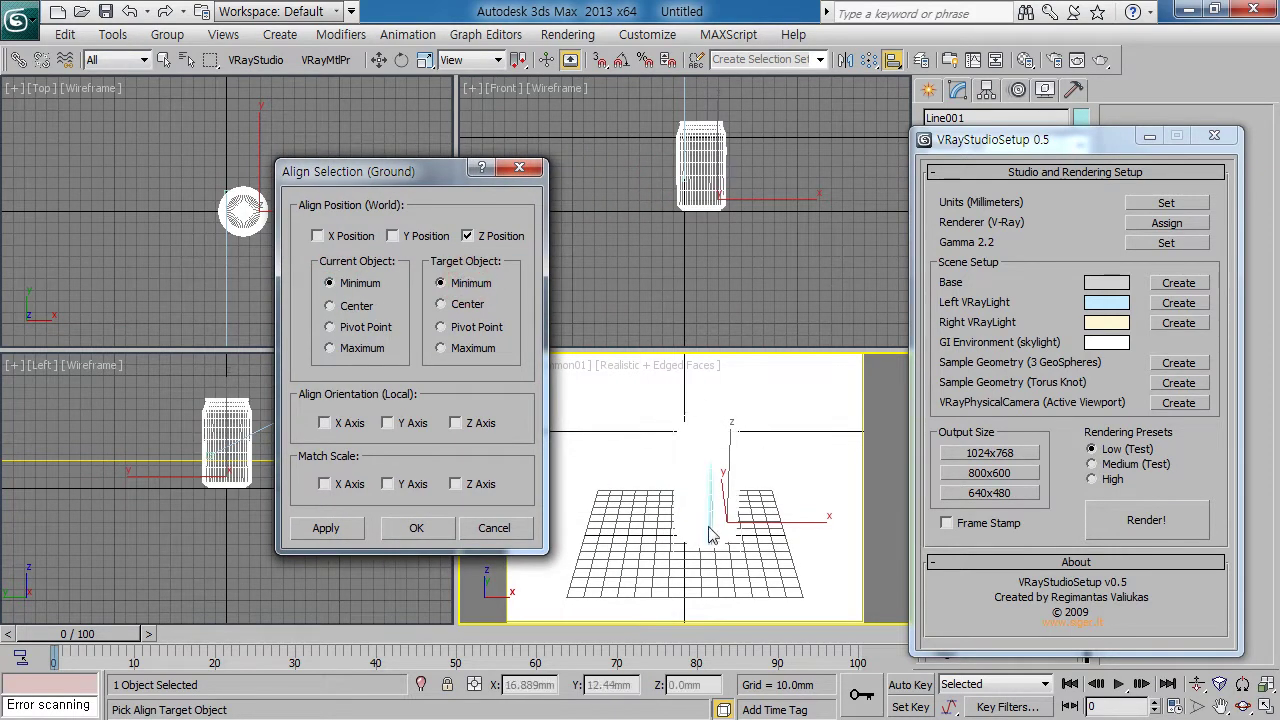
{"action": "left_click", "coordinate": [418, 528]}
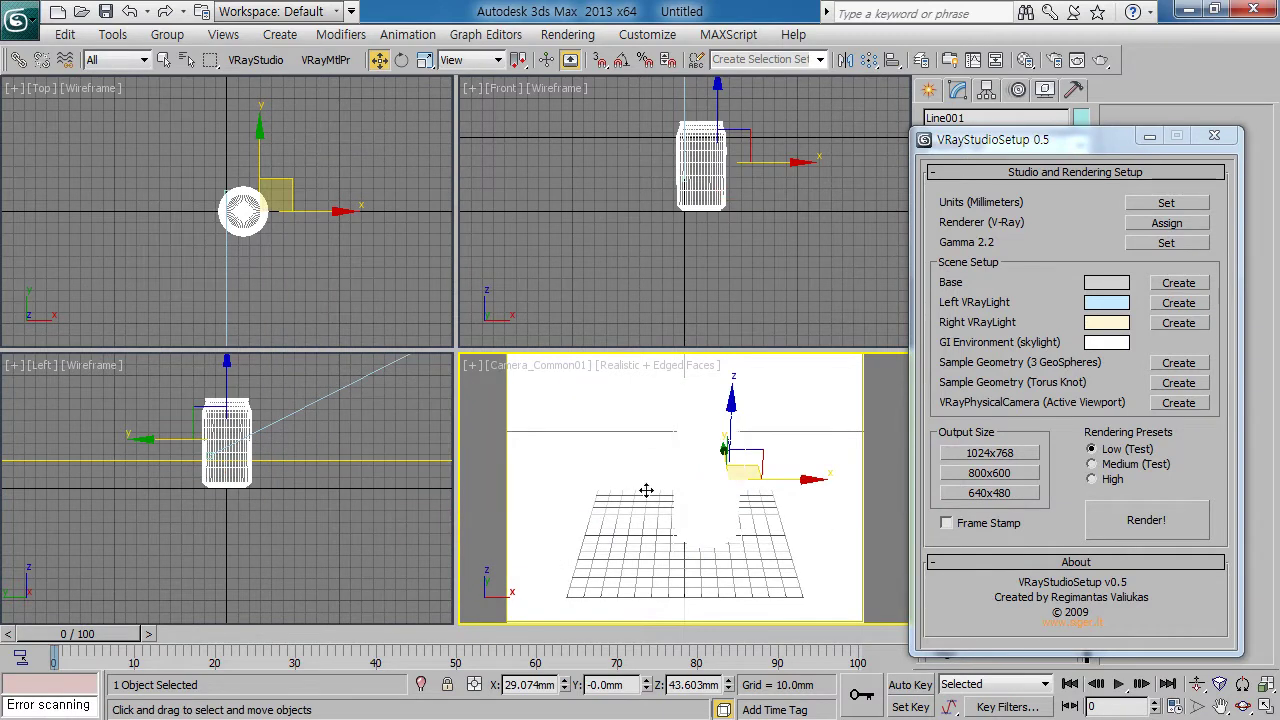
{"action": "left_click_drag", "start_coordinate": [1093, 158], "coordinate": [365, 120]}
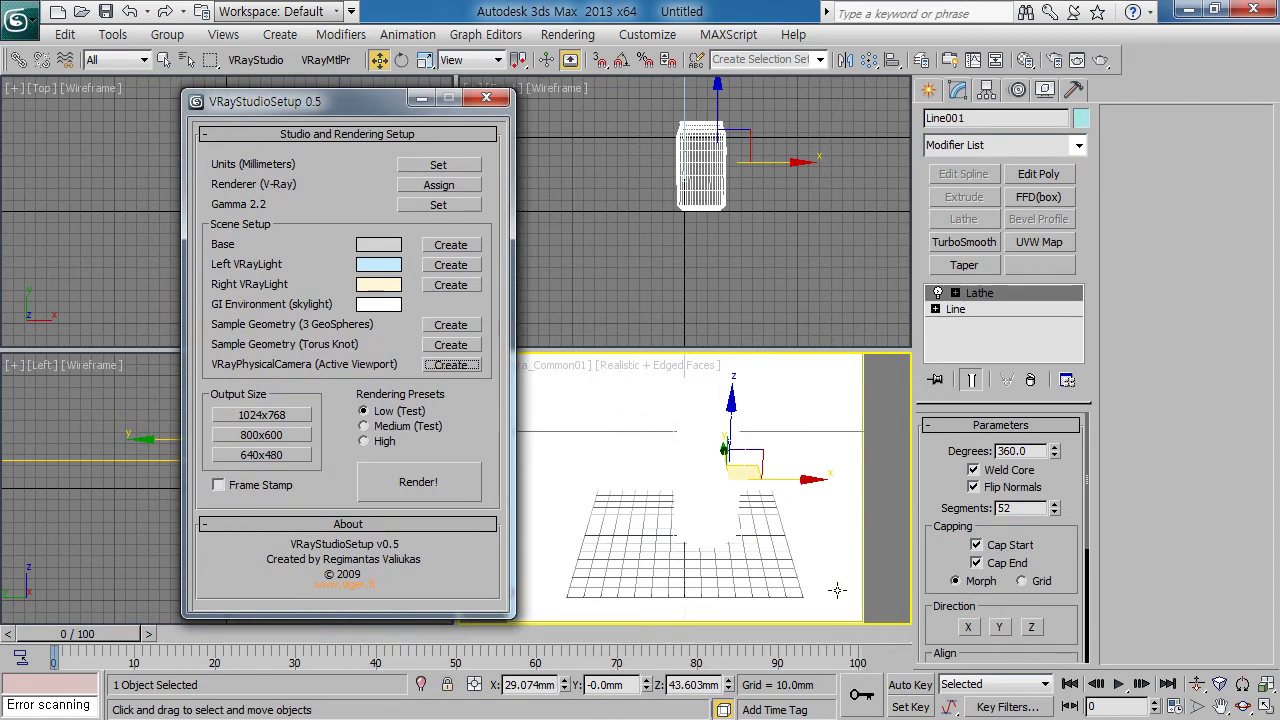
Set the camera viewport to Default Lights (2 Lights) so the can appears shaded
{"action": "left_click_drag", "start_coordinate": [372, 111], "coordinate": [1053, 164]}
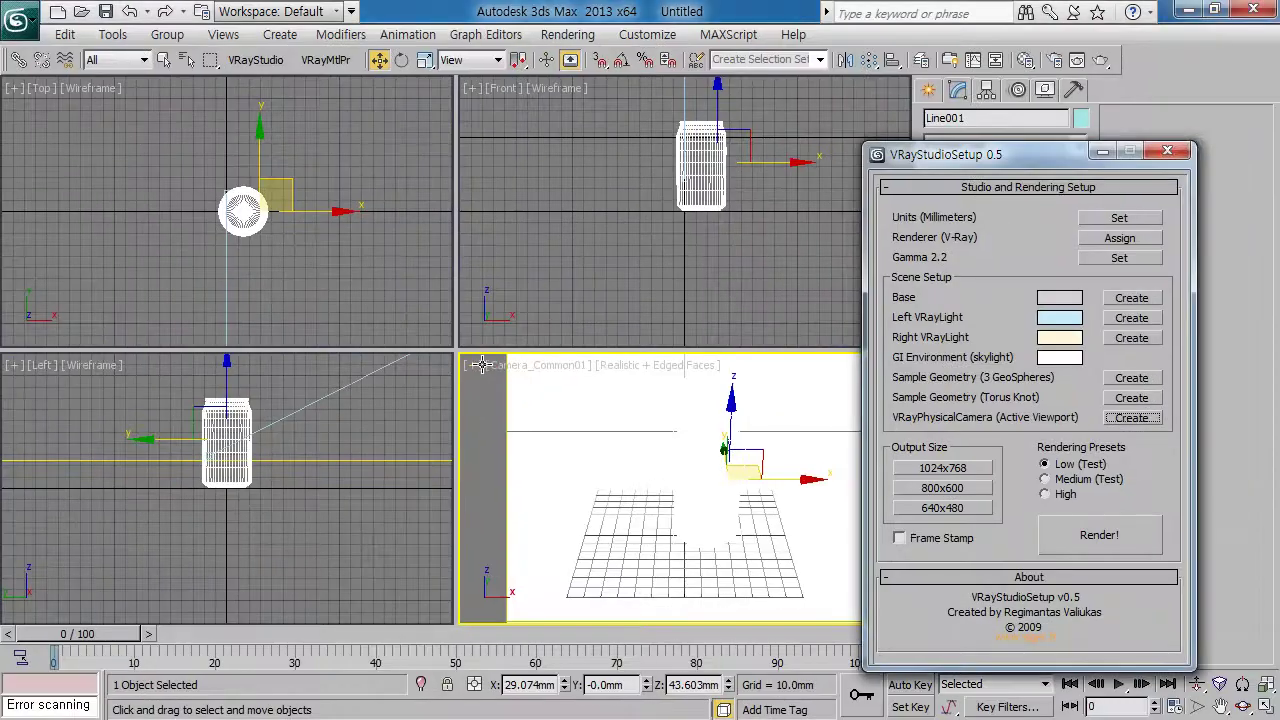
{"action": "left_click", "coordinate": [475, 369]}
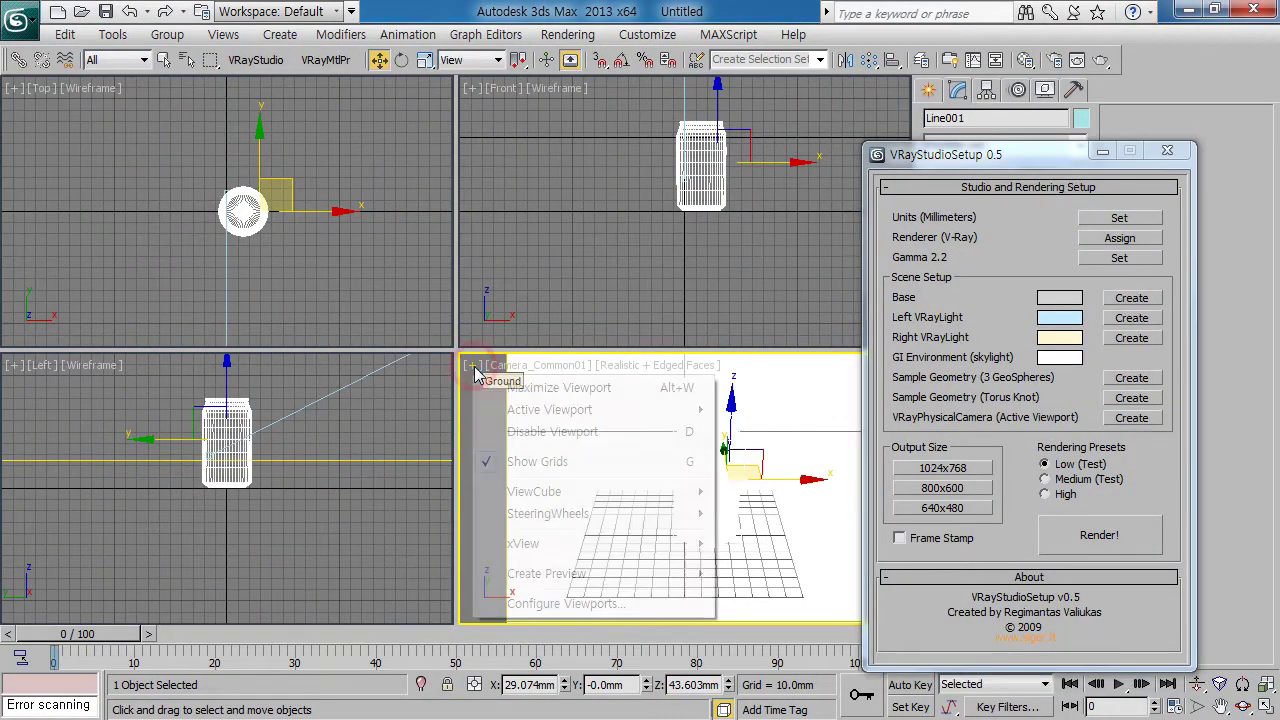
{"action": "left_click", "coordinate": [563, 604]}
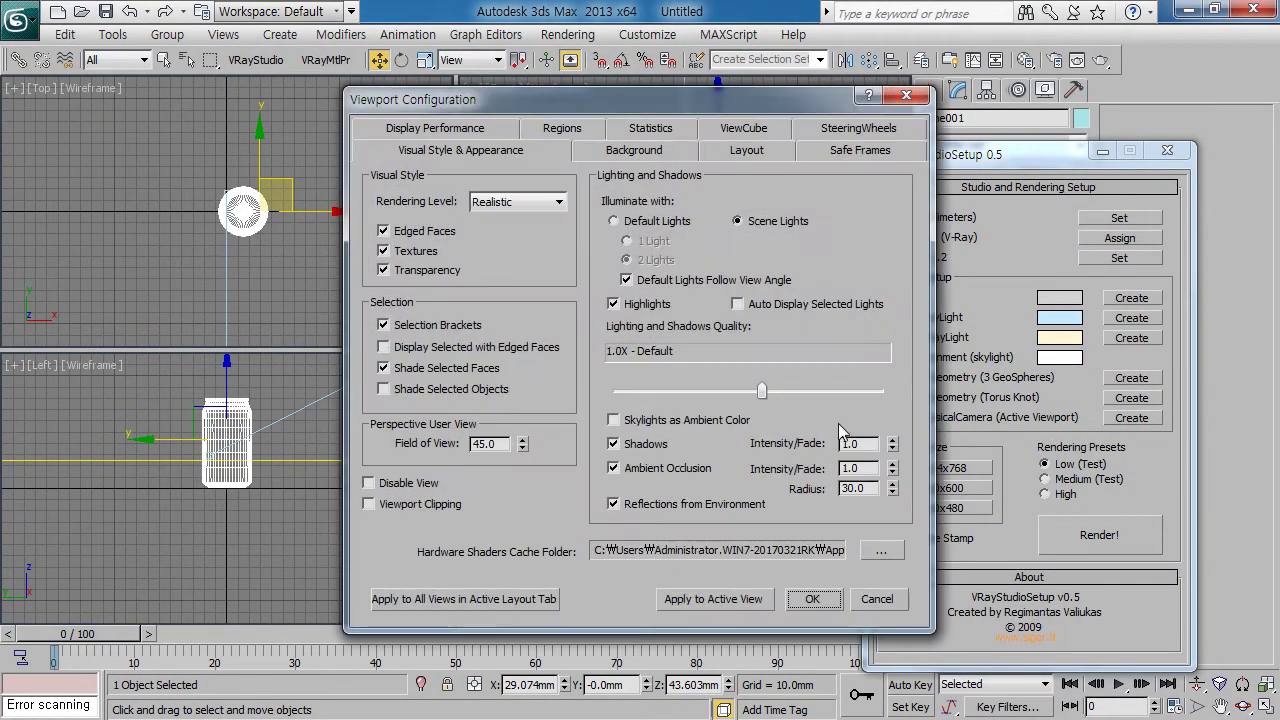
{"action": "left_click", "coordinate": [643, 222]}
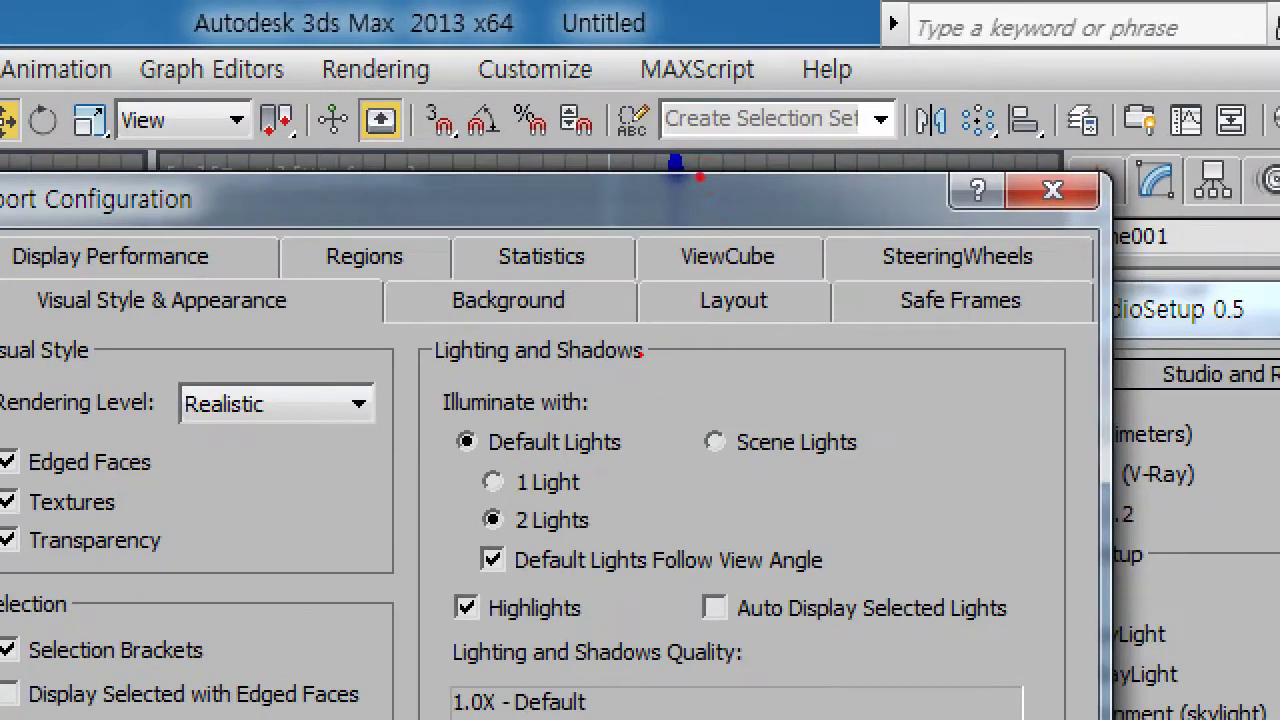
{"action": "left_click_drag", "start_coordinate": [582, 200], "coordinate": [742, 192]}
{"action": "left_click_drag", "start_coordinate": [465, 462], "coordinate": [625, 460]}
{"action": "mouse_move", "coordinate": [500, 498]}
{"action": "left_mouse_down"}
{"action": "mouse_move", "coordinate": [470, 560]}
{"action": "mouse_move", "coordinate": [515, 575]}
{"action": "left_mouse_up"}
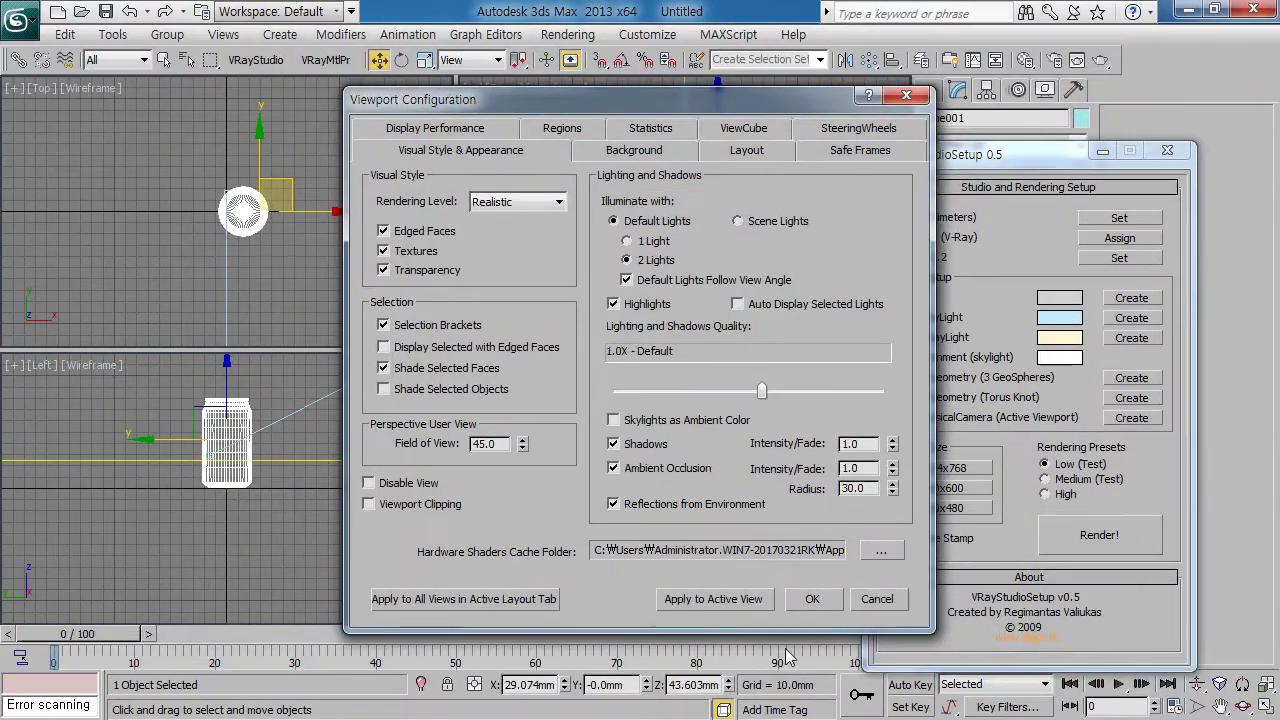
{"action": "left_click", "coordinate": [833, 606]}
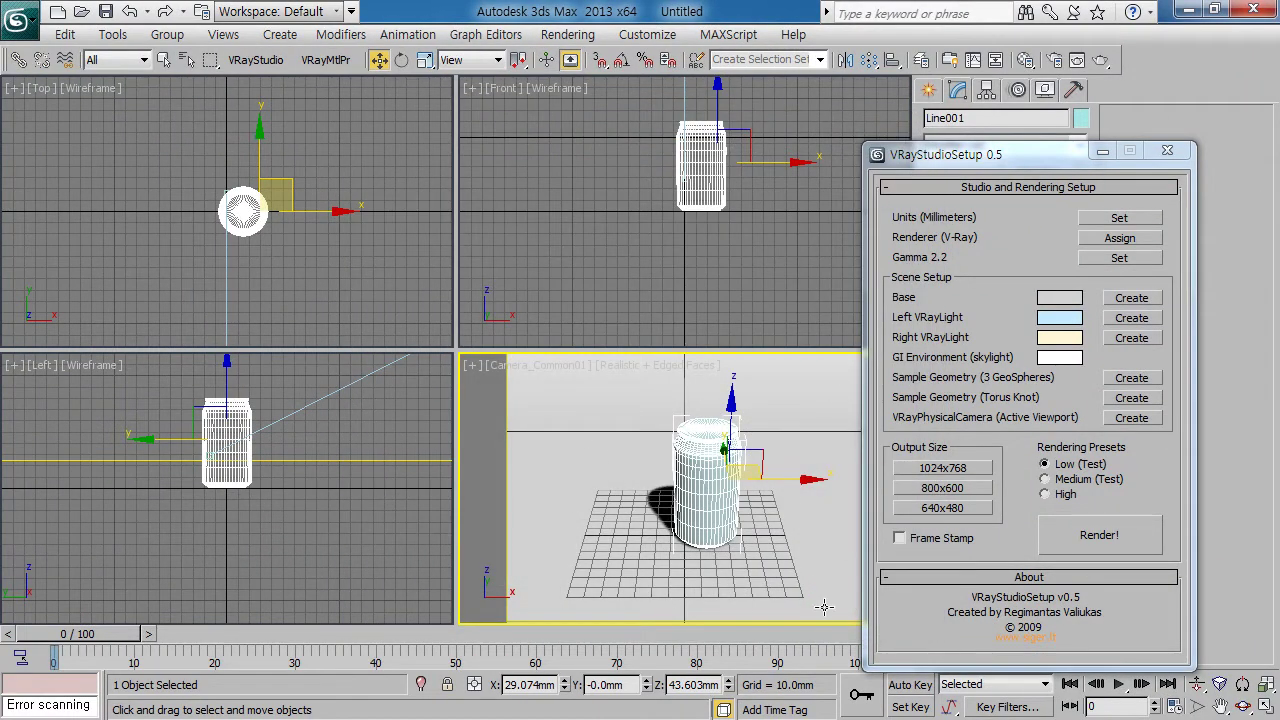
Set render output to 640x480 with the Low (Test) quality preset
{"action": "left_click", "coordinate": [979, 512]}
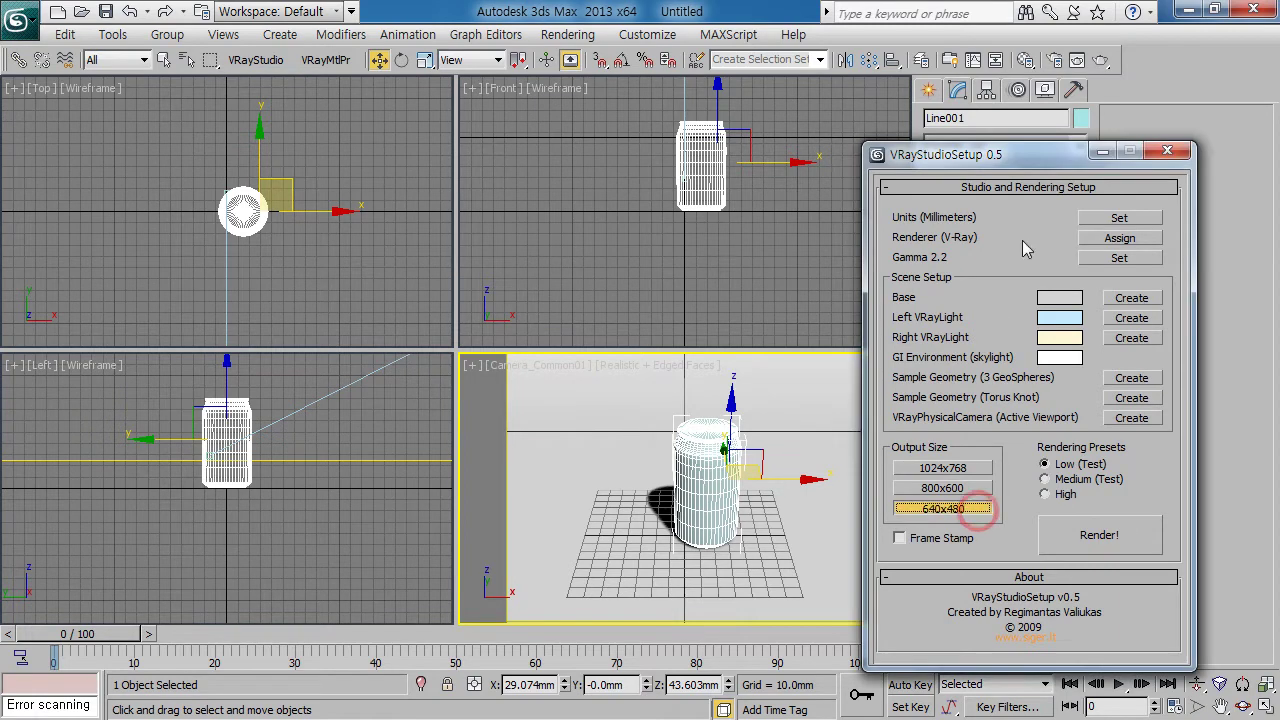
{"action": "left_click_drag", "start_coordinate": [1060, 158], "coordinate": [1037, 119]}
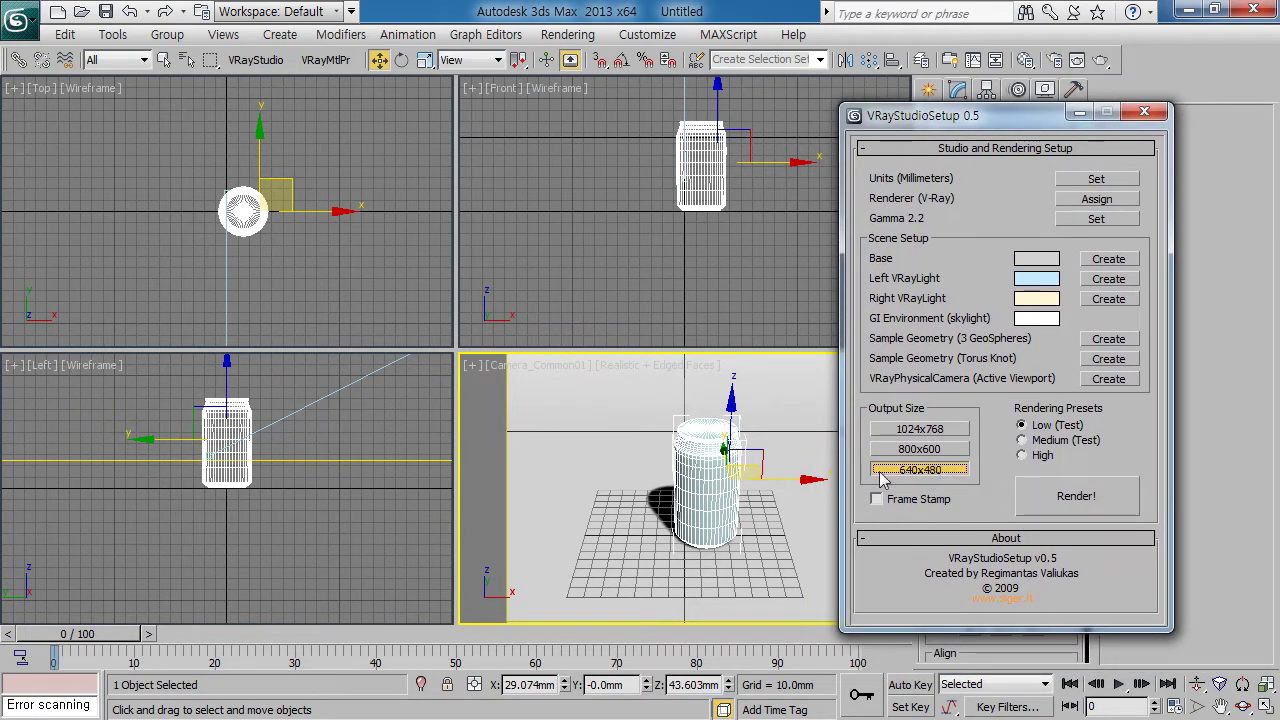
{"action": "left_click", "coordinate": [1079, 427]}
Render a Low (Test) 640x480 preview, then close frame buffer, messages and VRayStudioSetup
{"action": "left_click", "coordinate": [1096, 500]}
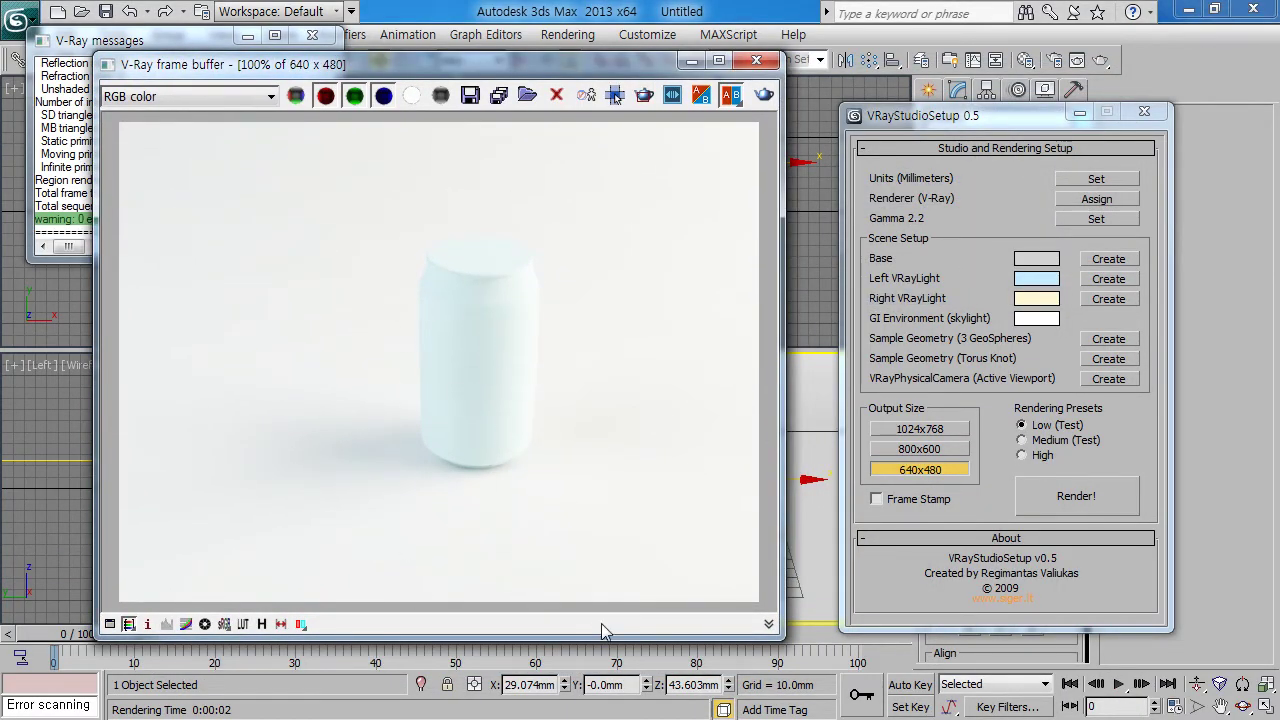
{"action": "left_click", "coordinate": [760, 62]}
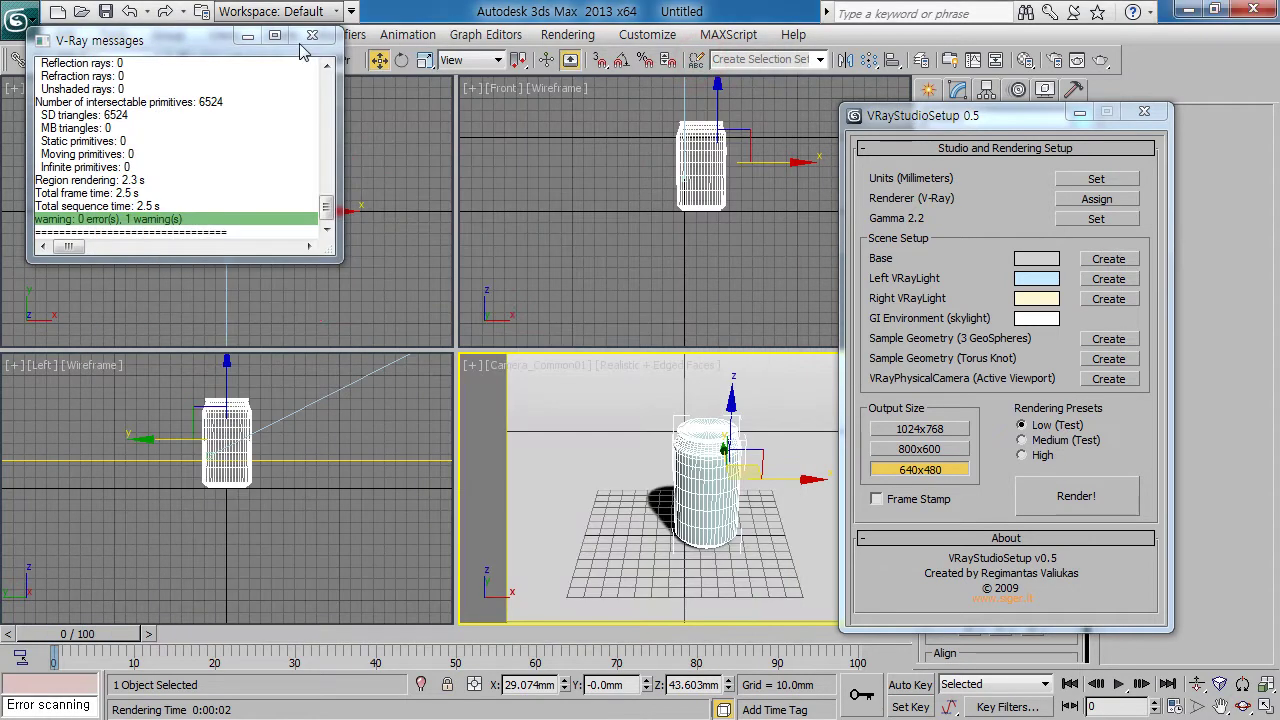
{"action": "left_click", "coordinate": [240, 40]}
{"action": "mouse_move", "coordinate": [1035, 127]}
{"action": "left_mouse_down"}
{"action": "mouse_move", "coordinate": [193, 163]}
{"action": "mouse_move", "coordinate": [318, 130]}
{"action": "left_mouse_up"}
{"action": "left_click", "coordinate": [430, 116]}
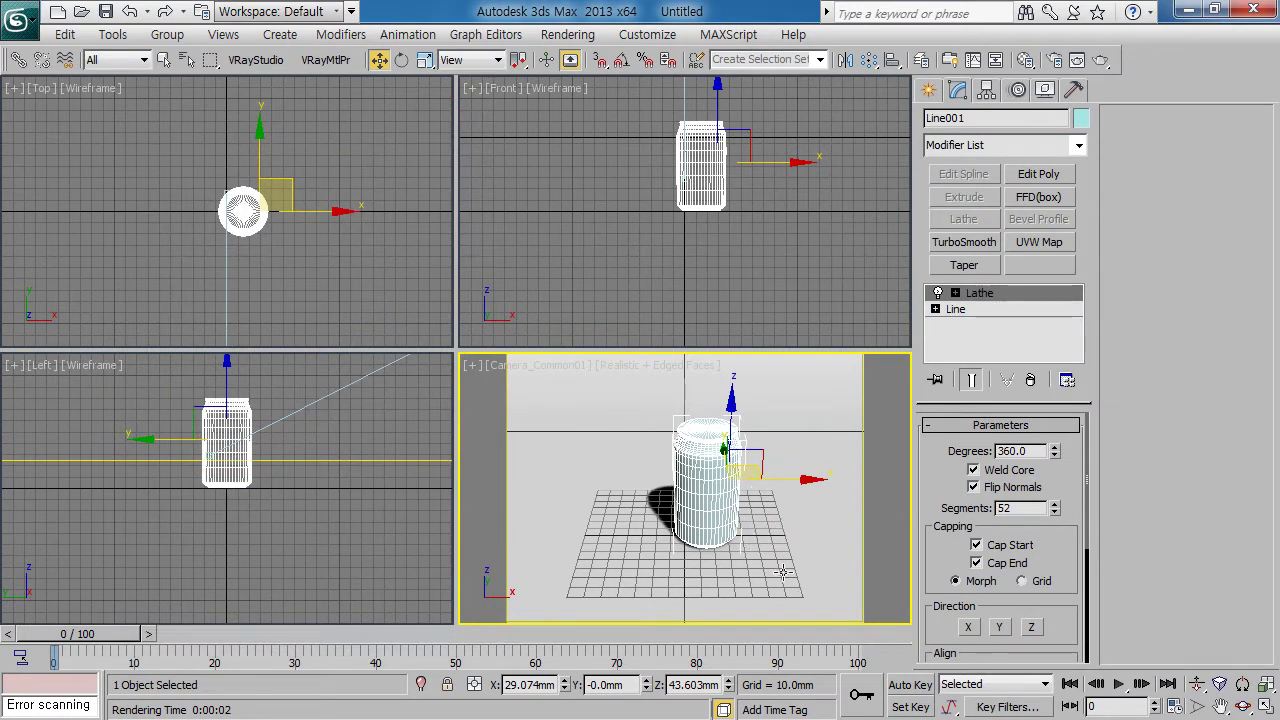
Add Edit Poly to the can and give its side polygons material ID 2
{"action": "left_click", "coordinate": [1050, 170]}
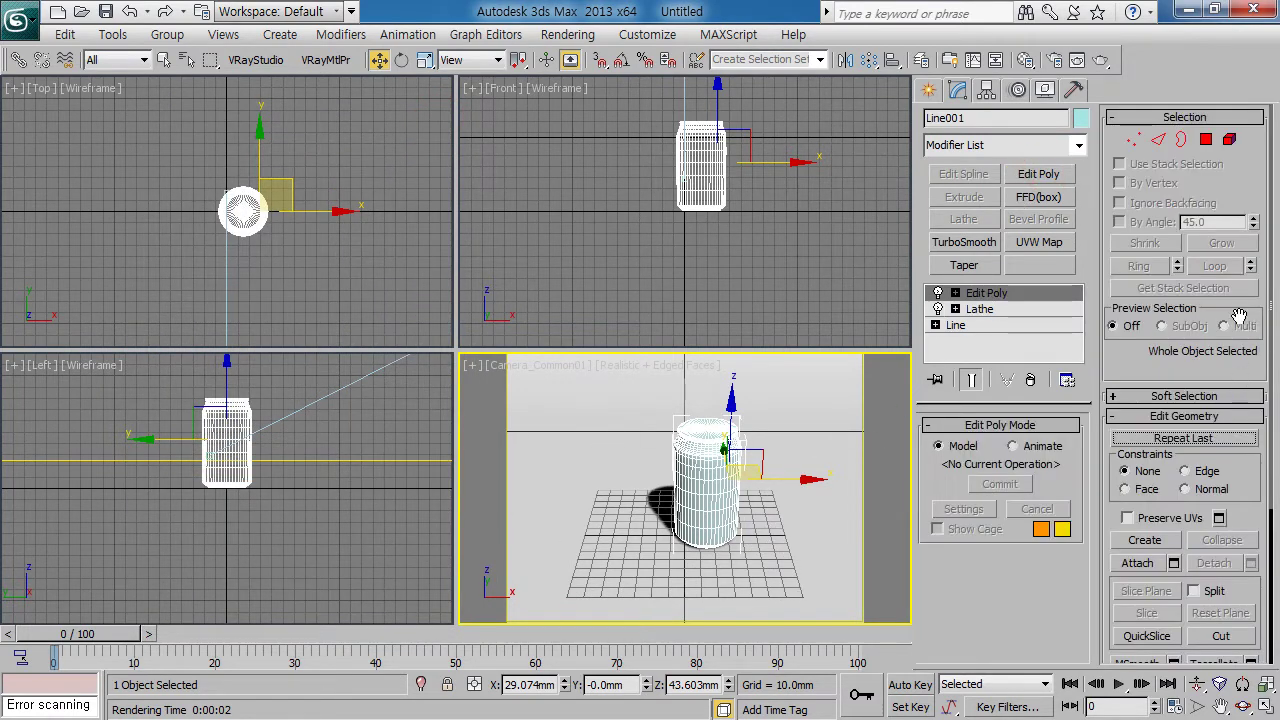
{"action": "left_click", "coordinate": [1206, 141]}
{"action": "scroll", "coordinate": [775, 191], "scroll_direction": "up", "scroll_amount": 3}
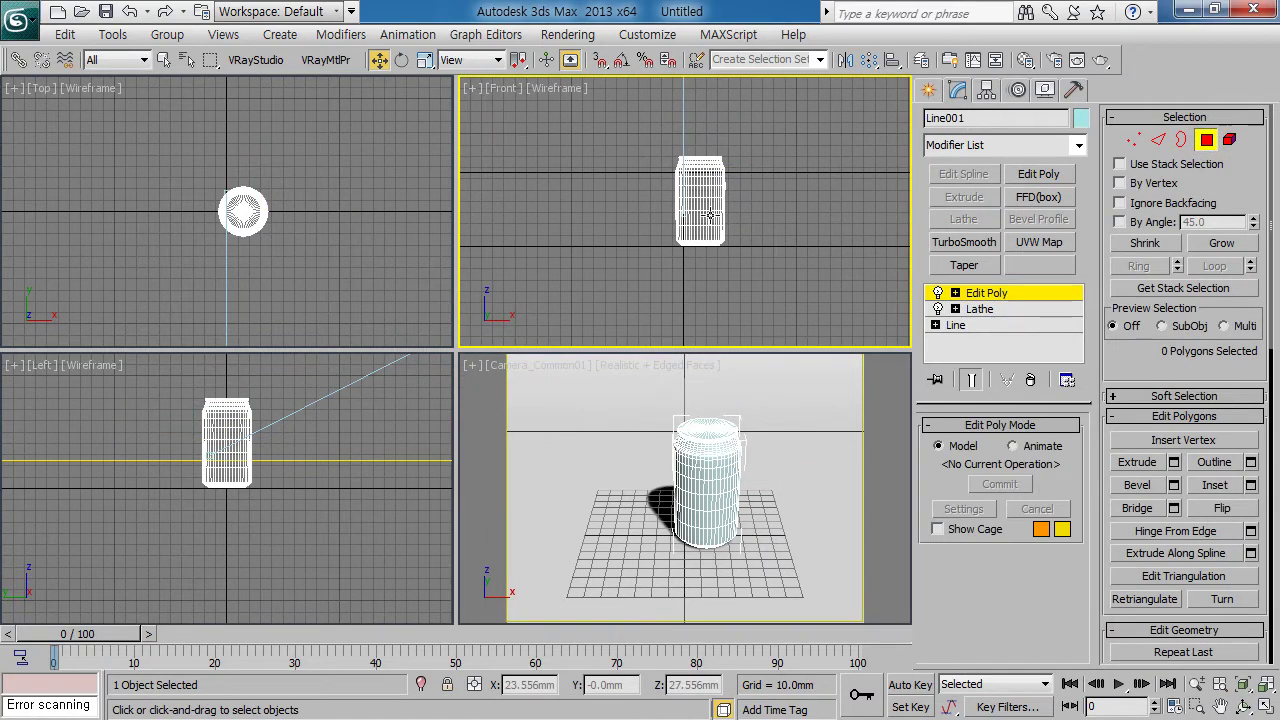
{"action": "left_click_drag", "start_coordinate": [763, 247], "coordinate": [653, 141]}
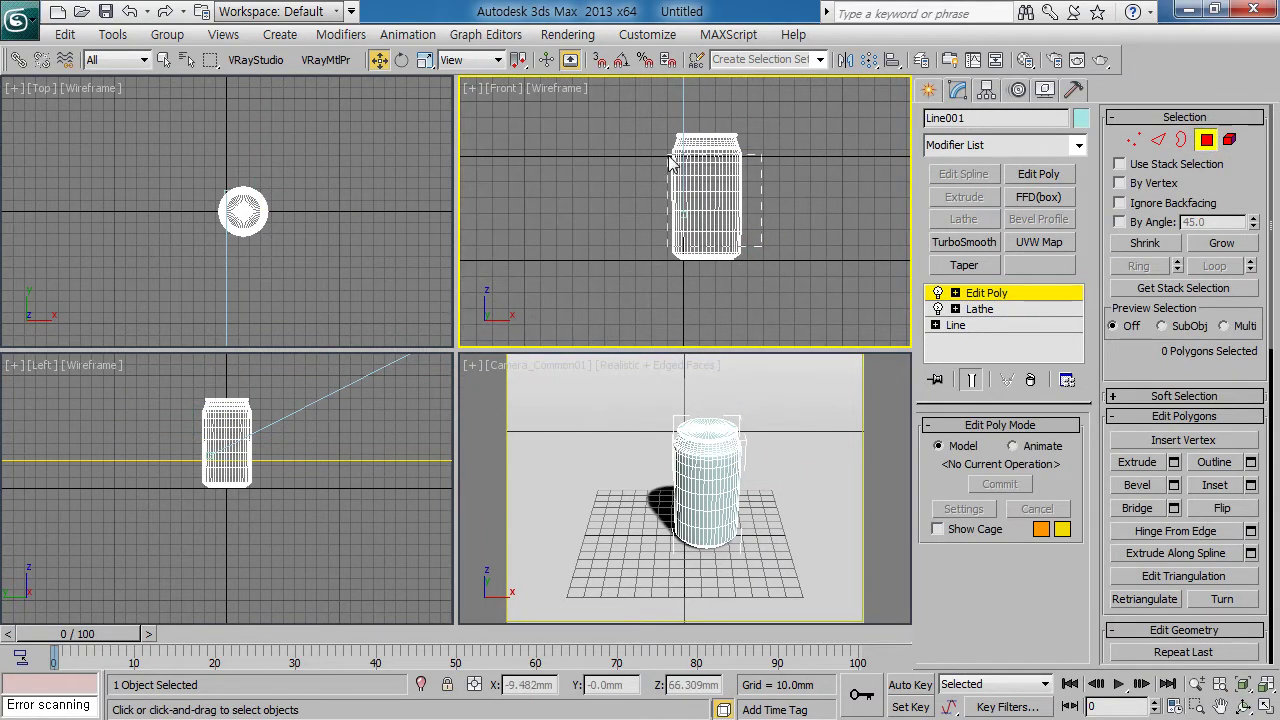
{"action": "scroll", "coordinate": [711, 189], "scroll_direction": "up", "scroll_amount": 2}
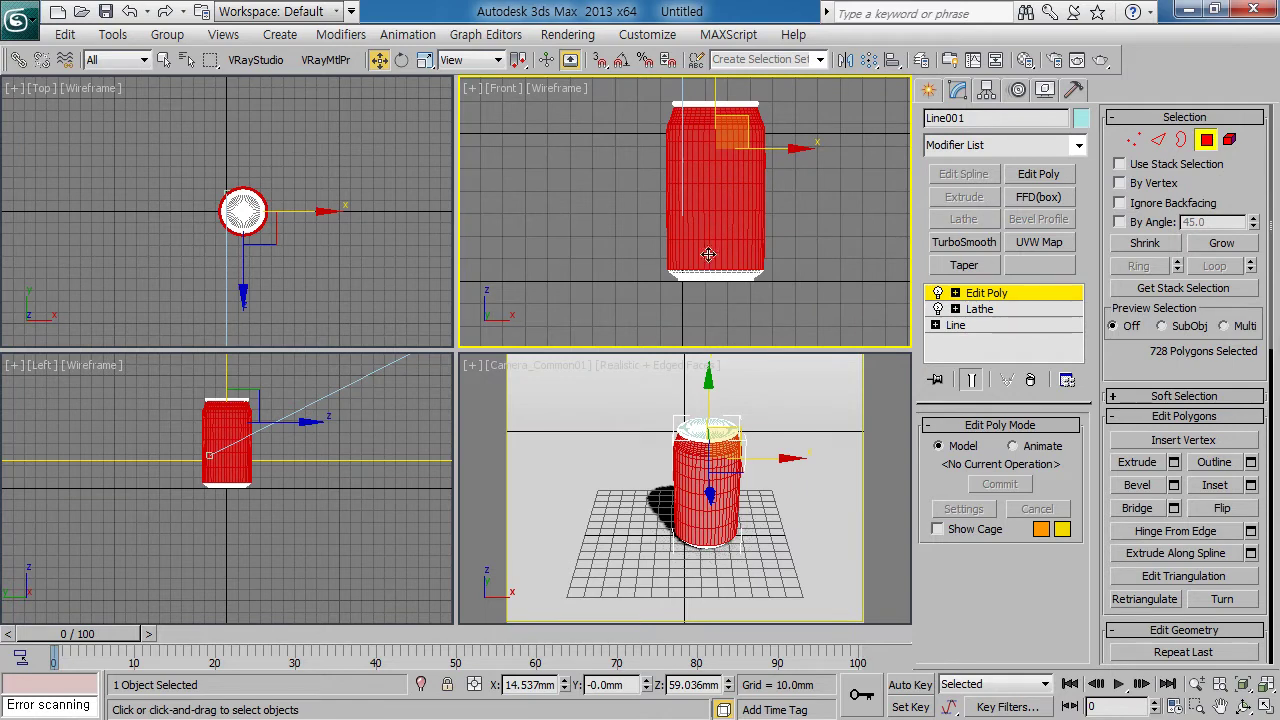
{"action": "middle_click_drag", "start_coordinate": [773, 270], "coordinate": [763, 302]}
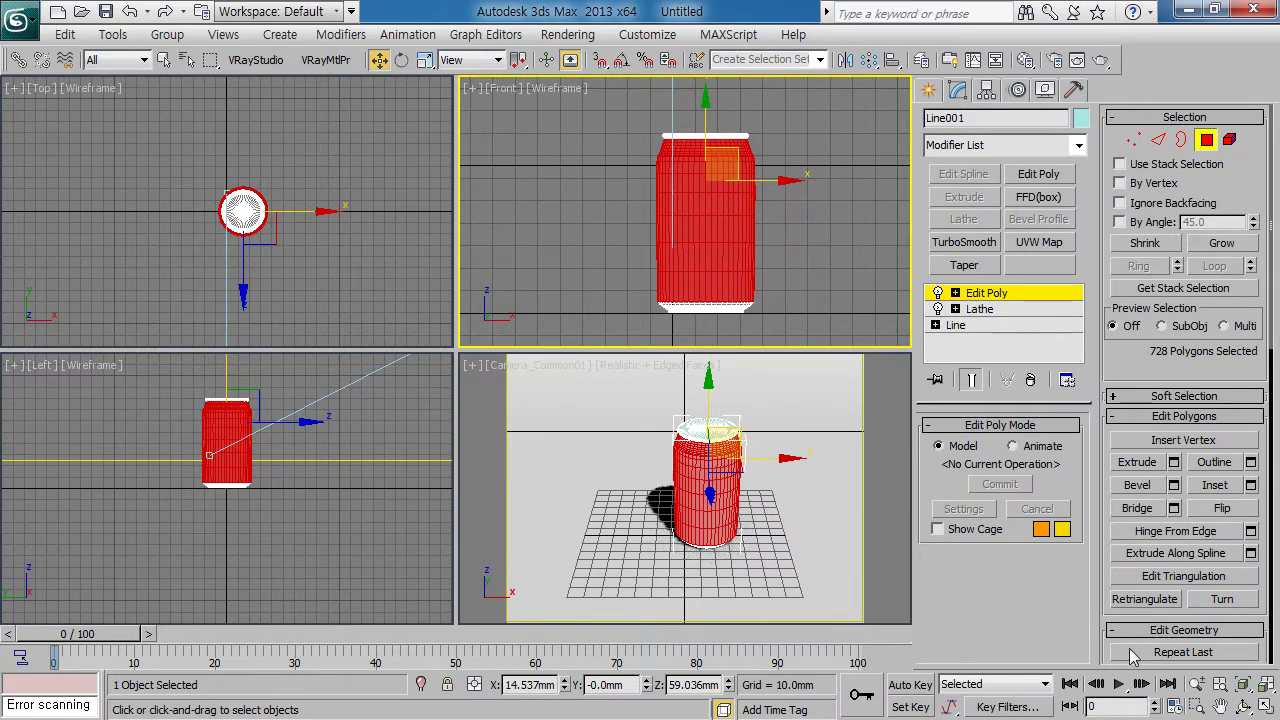
{"action": "left_click_drag", "start_coordinate": [1108, 613], "coordinate": [1095, 463]}
{"action": "scroll", "coordinate": [1095, 463], "scroll_direction": "down", "scroll_amount": 3}
{"action": "scroll", "coordinate": [1100, 470], "scroll_direction": "down", "scroll_amount": 3}
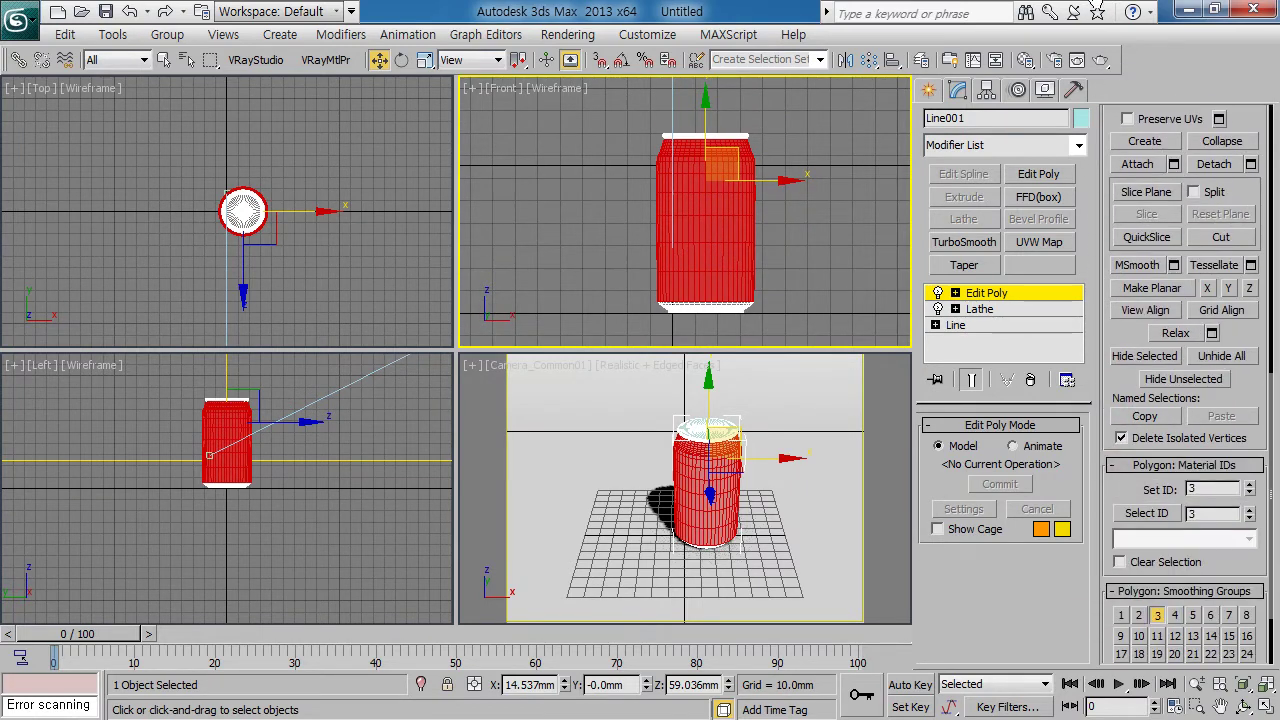
{"action": "double_click", "coordinate": [1210, 492]}
{"action": "type", "text": "2"}
Invert the selection to give the top and bottom caps ID 1, then exit Polygon level
{"action": "left_click", "coordinate": [65, 34]}
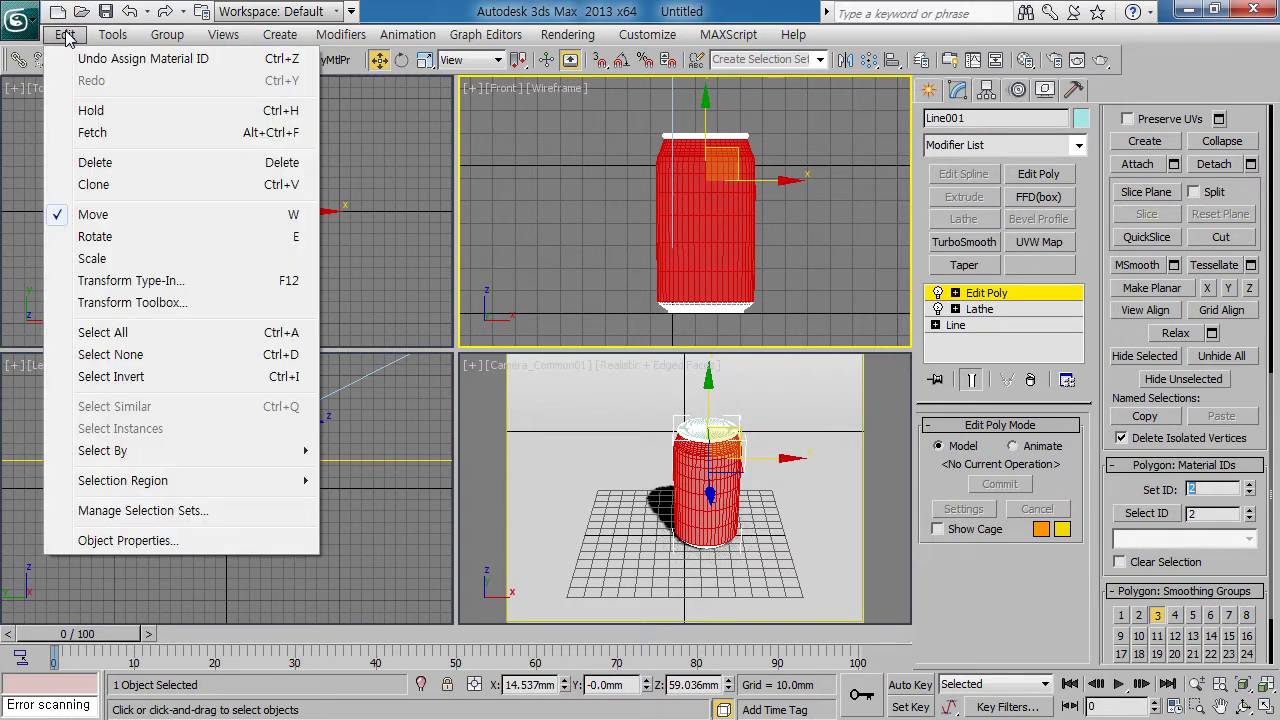
{"action": "left_click", "coordinate": [101, 387]}
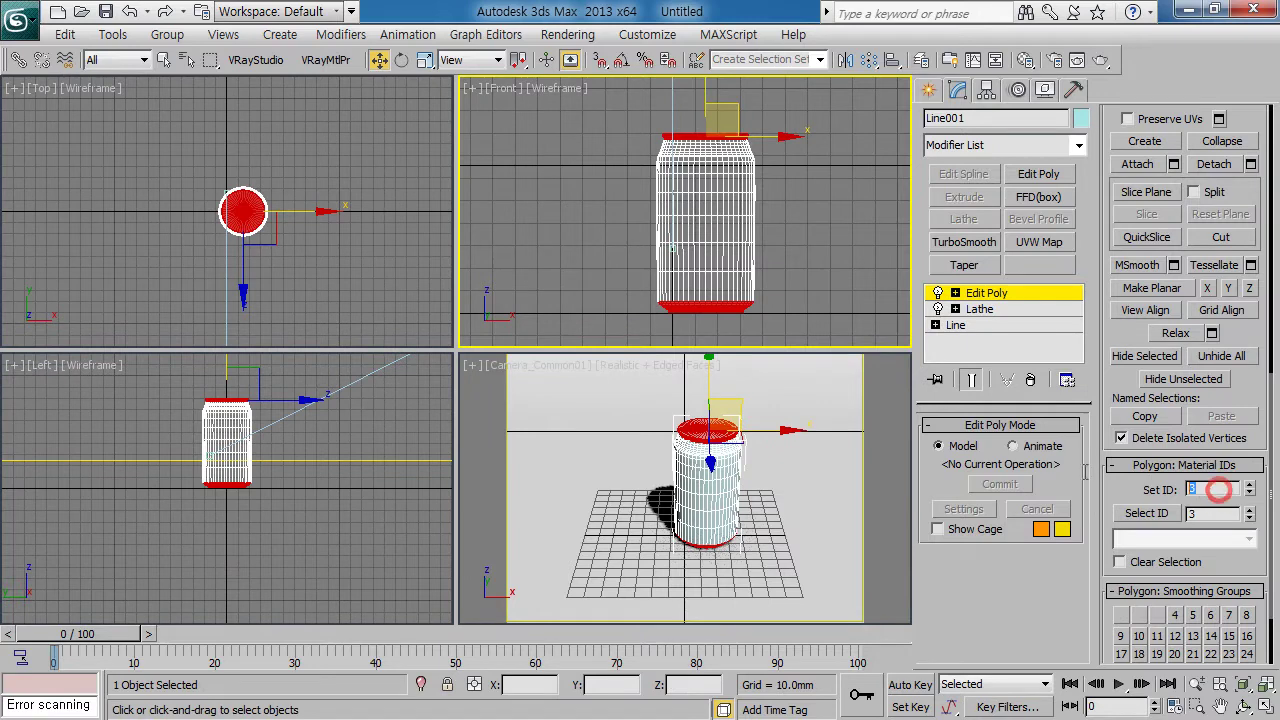
{"action": "left_click", "coordinate": [980, 293]}
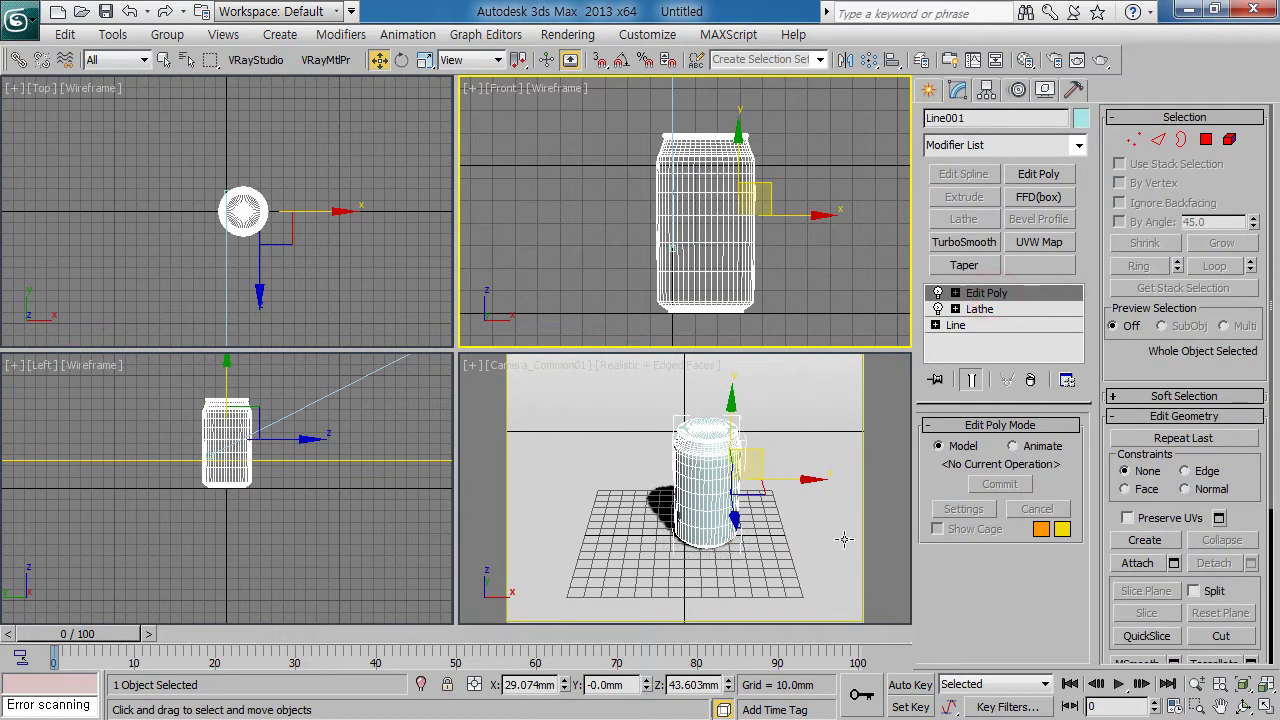
Activate the camera viewport and select the green Material #2 in the Material Editor
{"action": "right_click", "coordinate": [836, 496]}
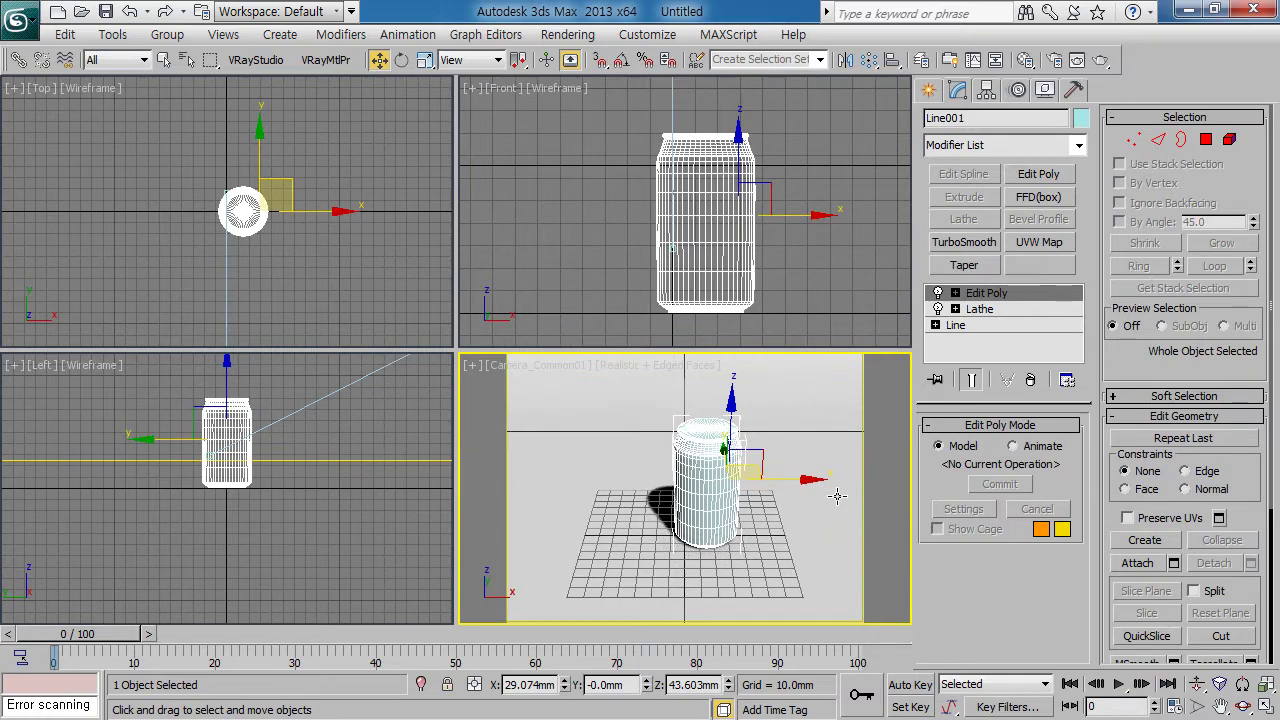
{"action": "left_click", "coordinate": [1022, 62]}
{"action": "left_click", "coordinate": [922, 162]}
{"action": "left_click_drag", "start_coordinate": [956, 70], "coordinate": [475, 81]}
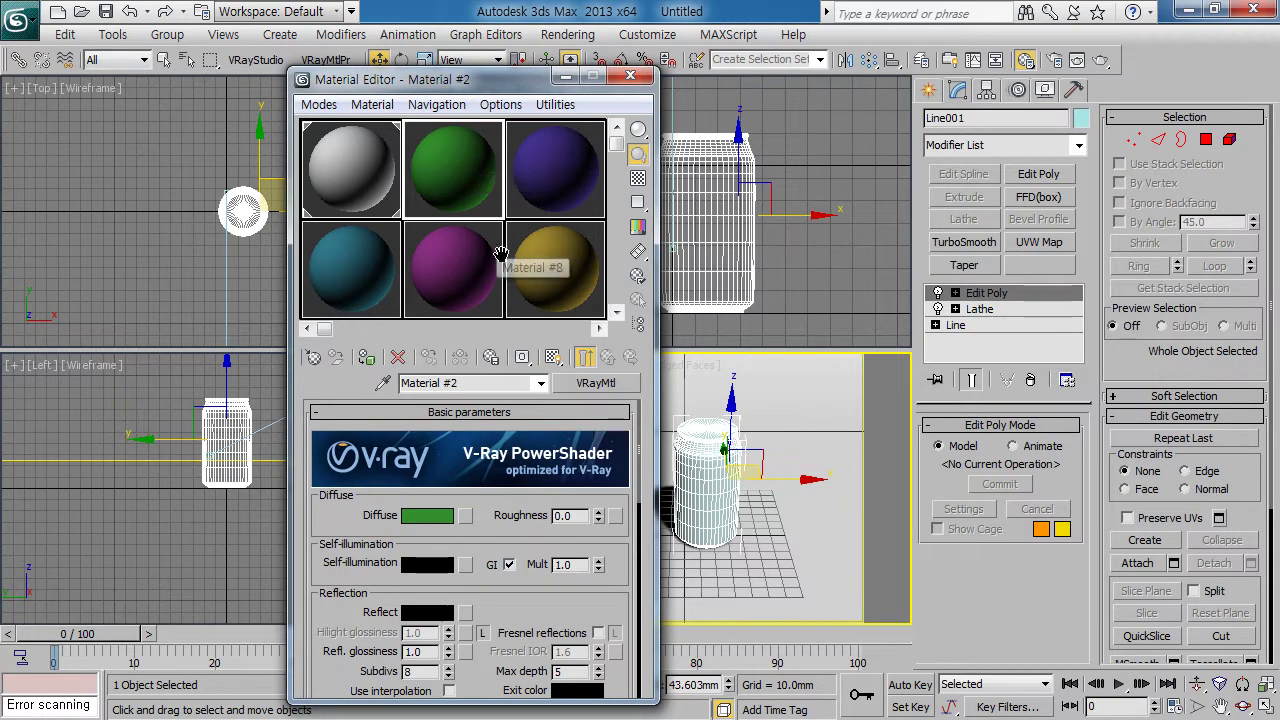
Change Material #2 to Multi/Sub-Object, keeping the old VRayMtl as a sub-material
{"action": "left_click", "coordinate": [598, 384]}
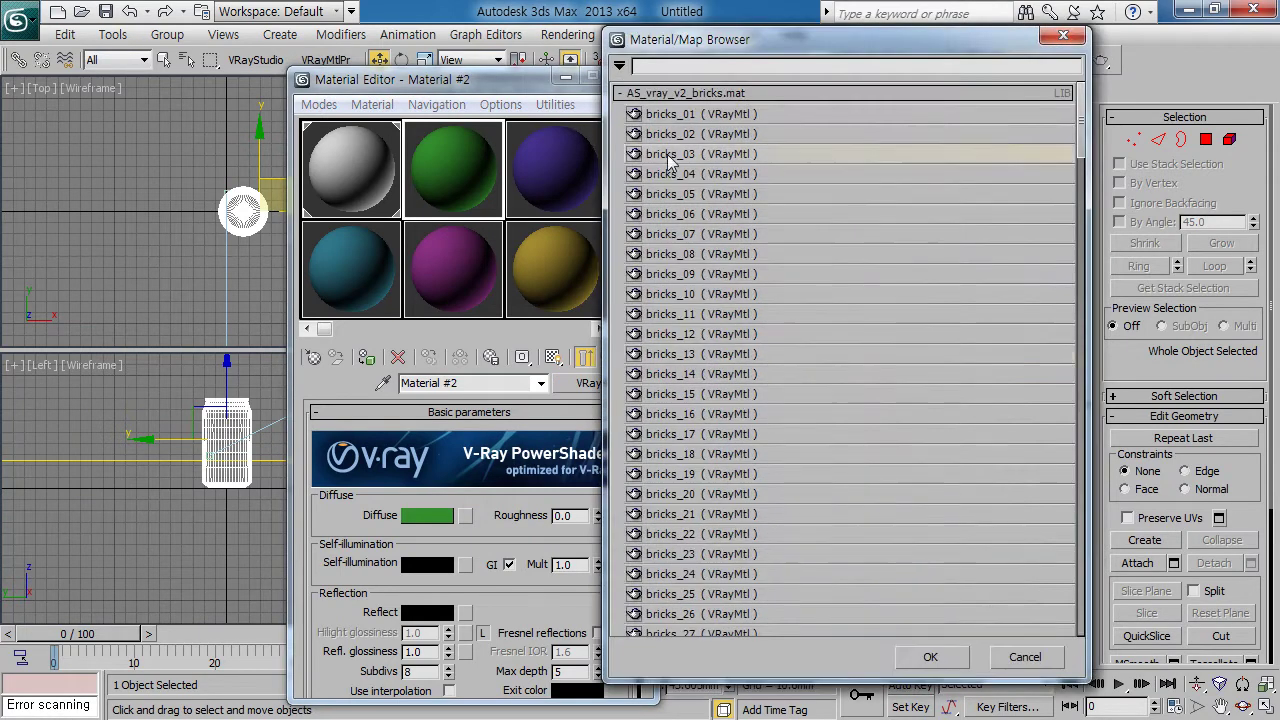
{"action": "left_click", "coordinate": [665, 92]}
{"action": "left_click", "coordinate": [665, 118]}
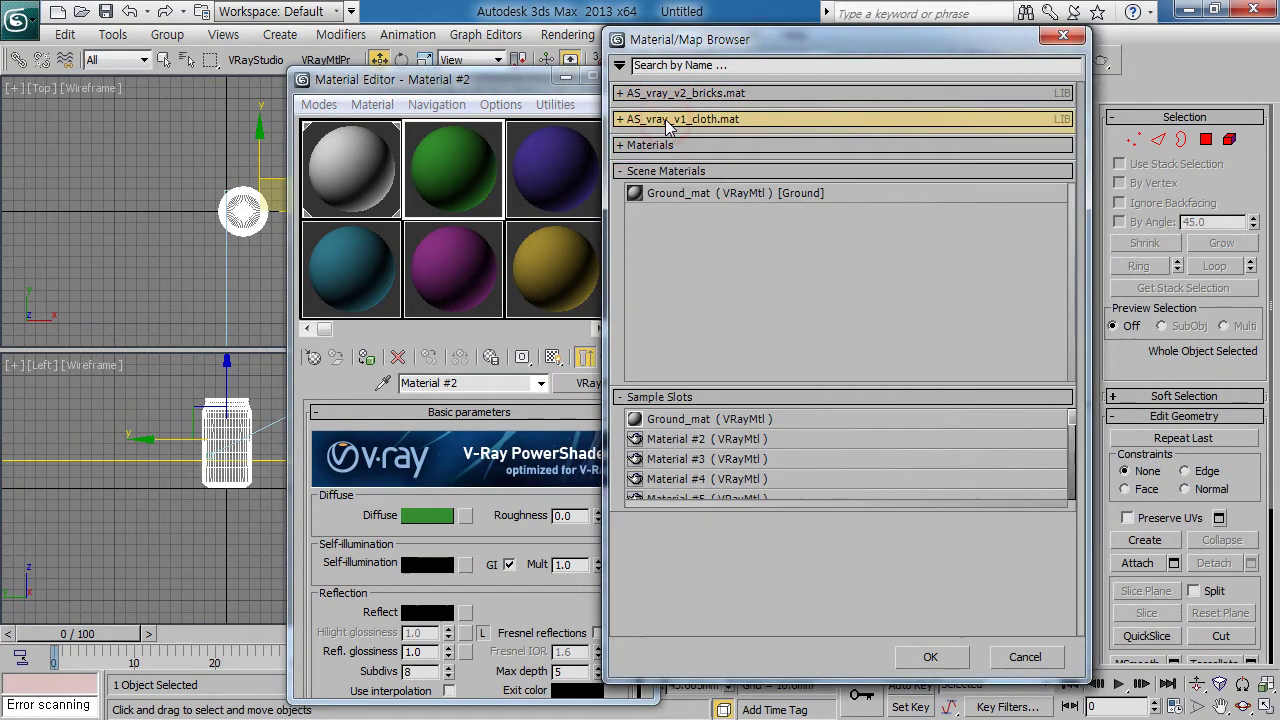
{"action": "left_click", "coordinate": [655, 145]}
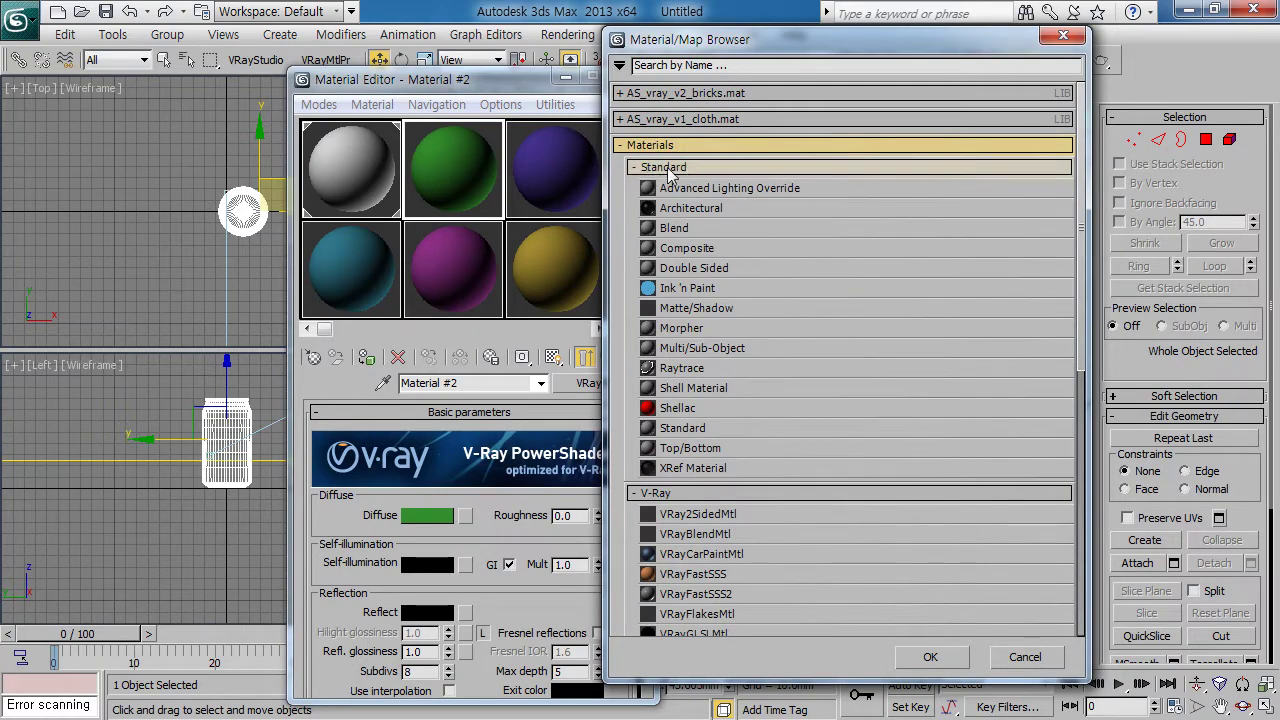
{"action": "left_click", "coordinate": [676, 350]}
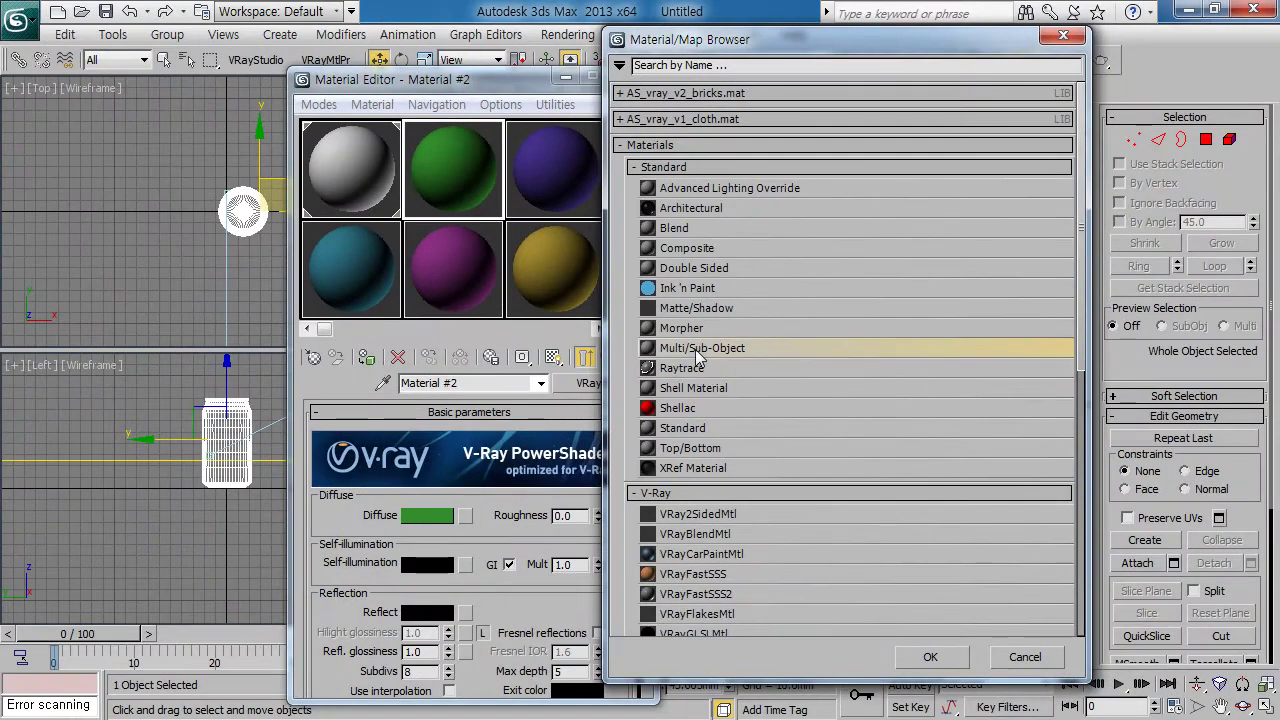
{"action": "double_click", "coordinate": [702, 356]}
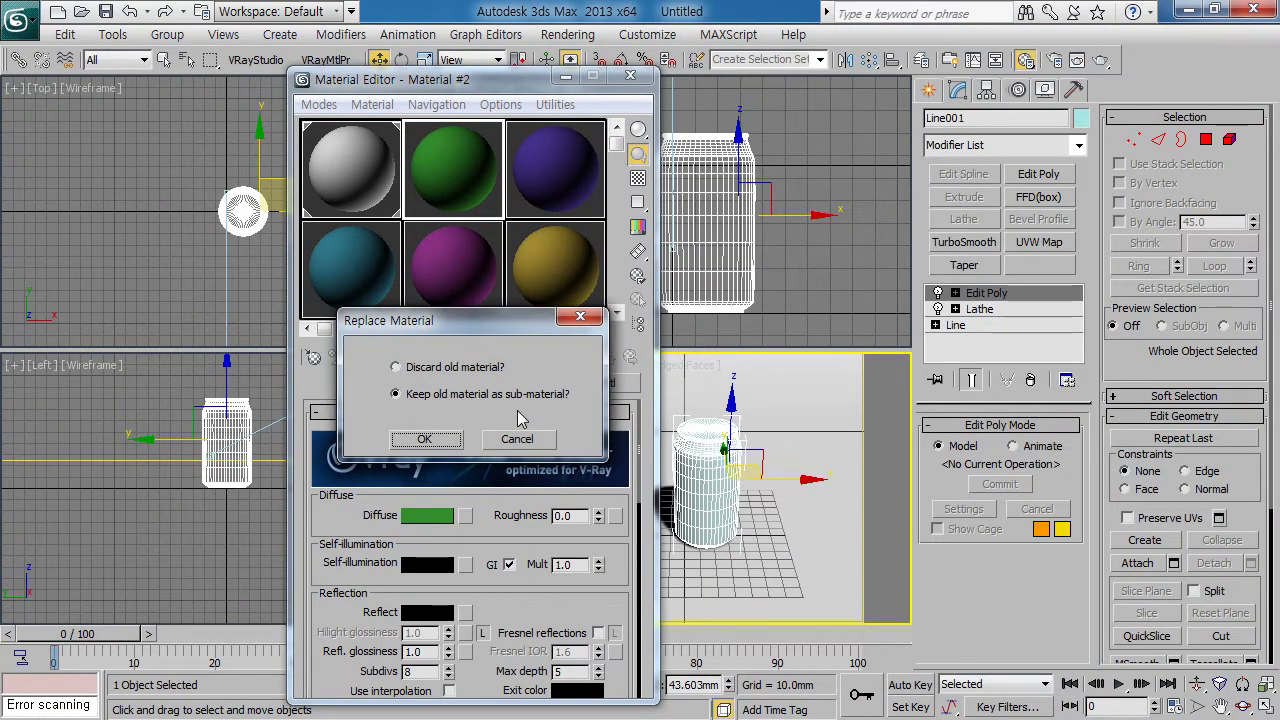
{"action": "left_click", "coordinate": [424, 439]}
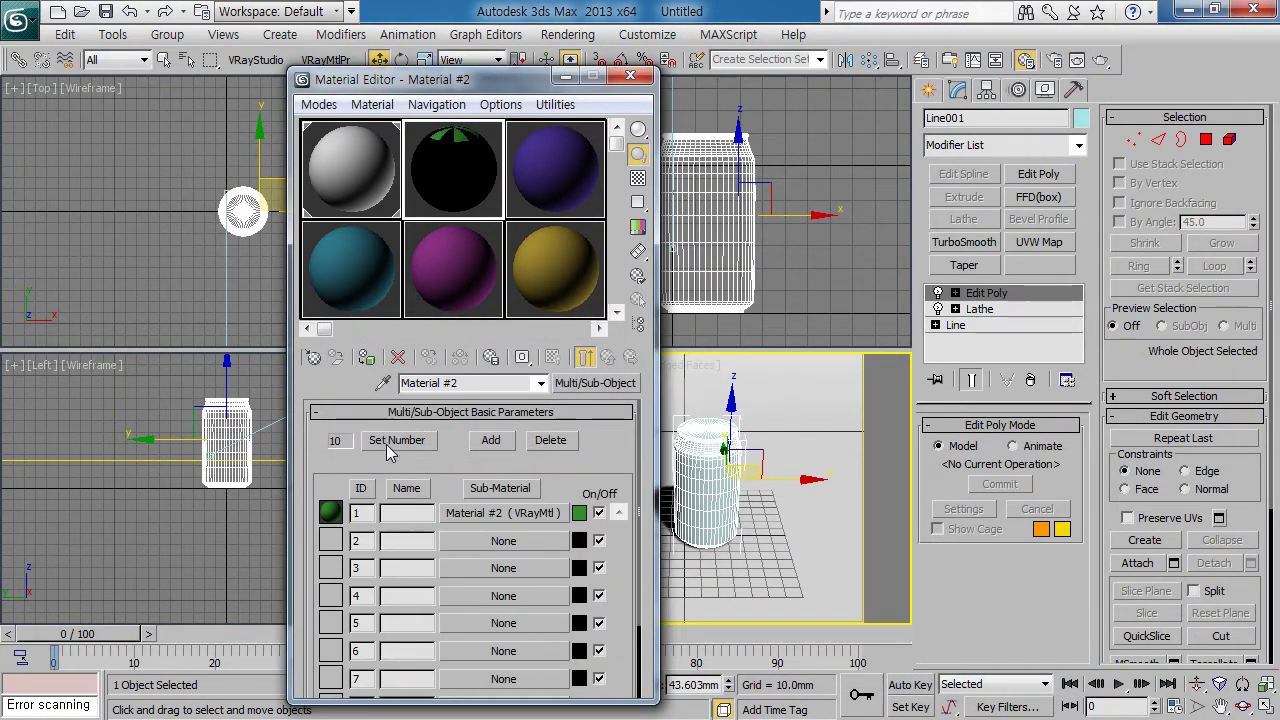
Reduce Material #2 to 2 sub-materials and select the purple Material #3 slot
{"action": "left_click", "coordinate": [387, 446]}
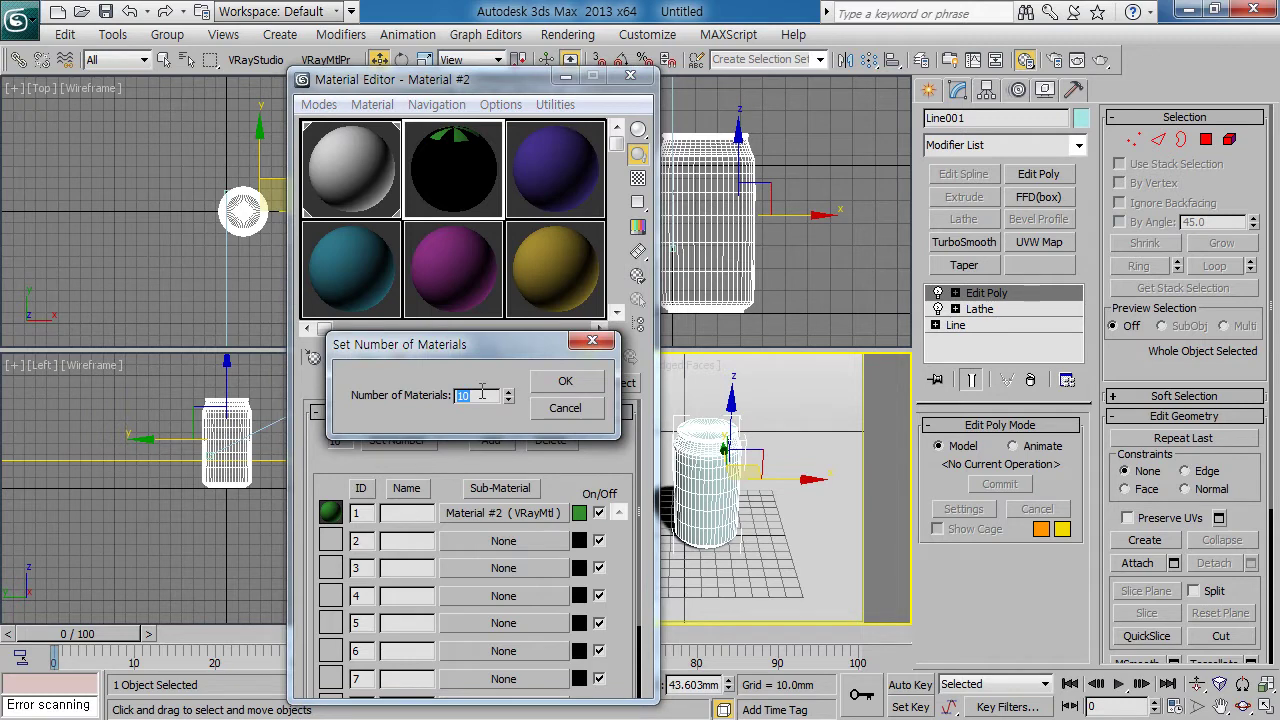
{"action": "left_click", "coordinate": [561, 385]}
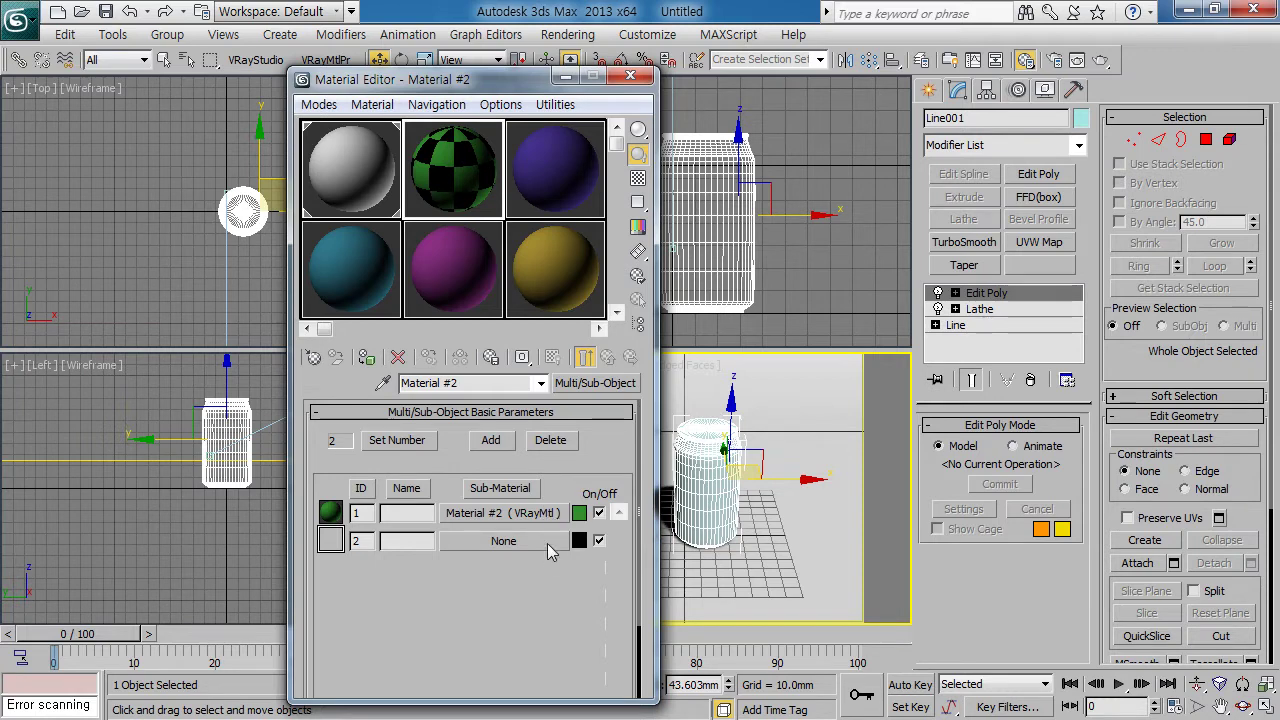
{"action": "left_click", "coordinate": [551, 192]}
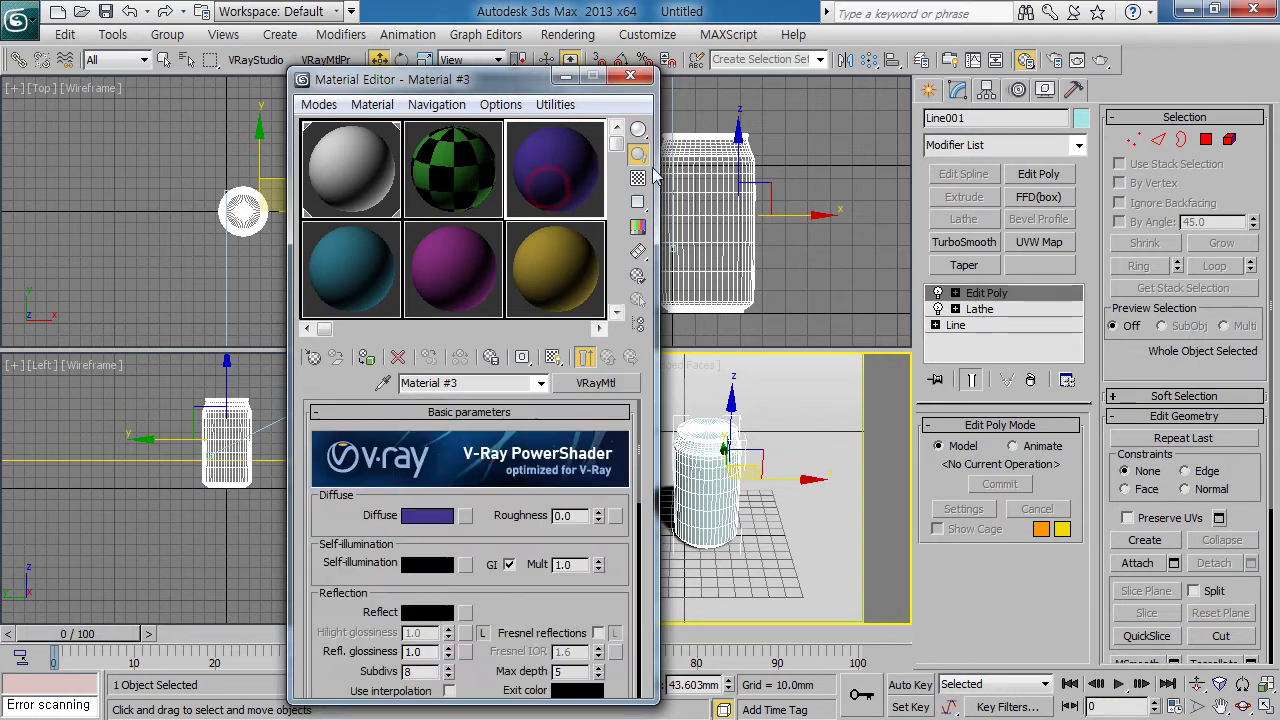
{"action": "left_click_drag", "start_coordinate": [514, 86], "coordinate": [864, 76]}
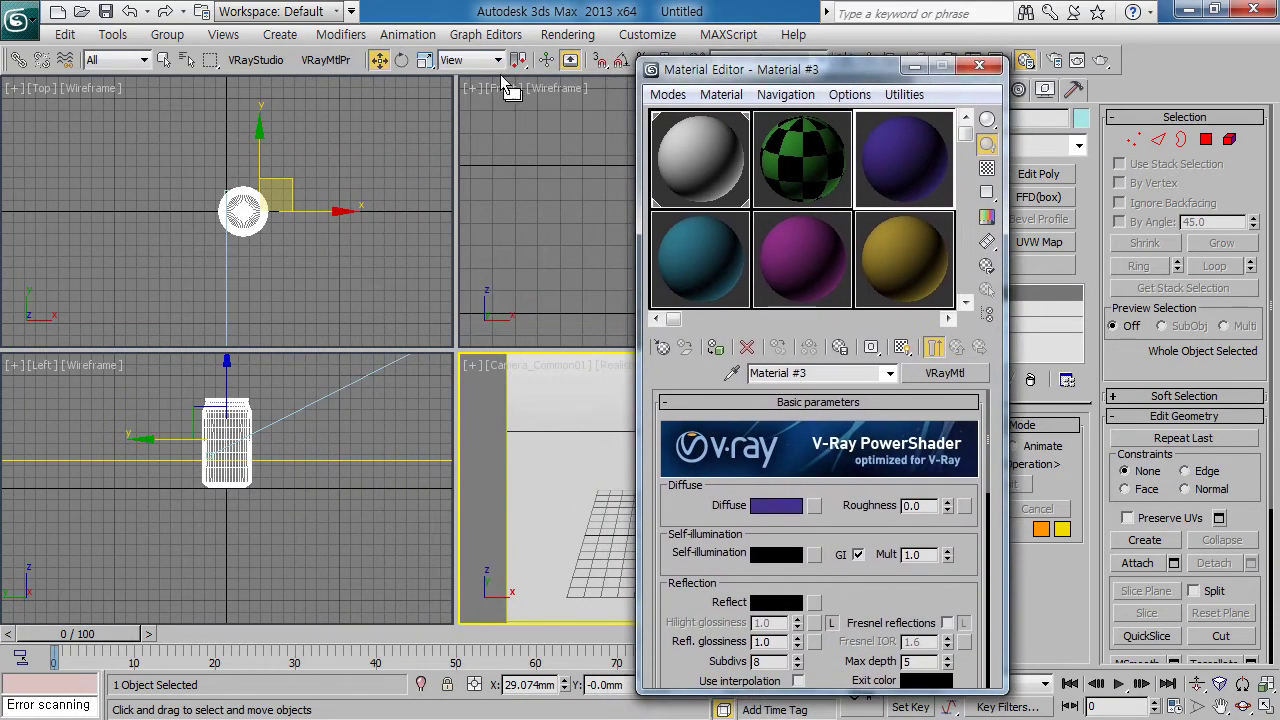
Apply the VRayMtlPresets Metal Chrome 2 preset to the purple sample slot
{"action": "left_click", "coordinate": [329, 63]}
{"action": "left_click_drag", "start_coordinate": [606, 78], "coordinate": [354, 86]}
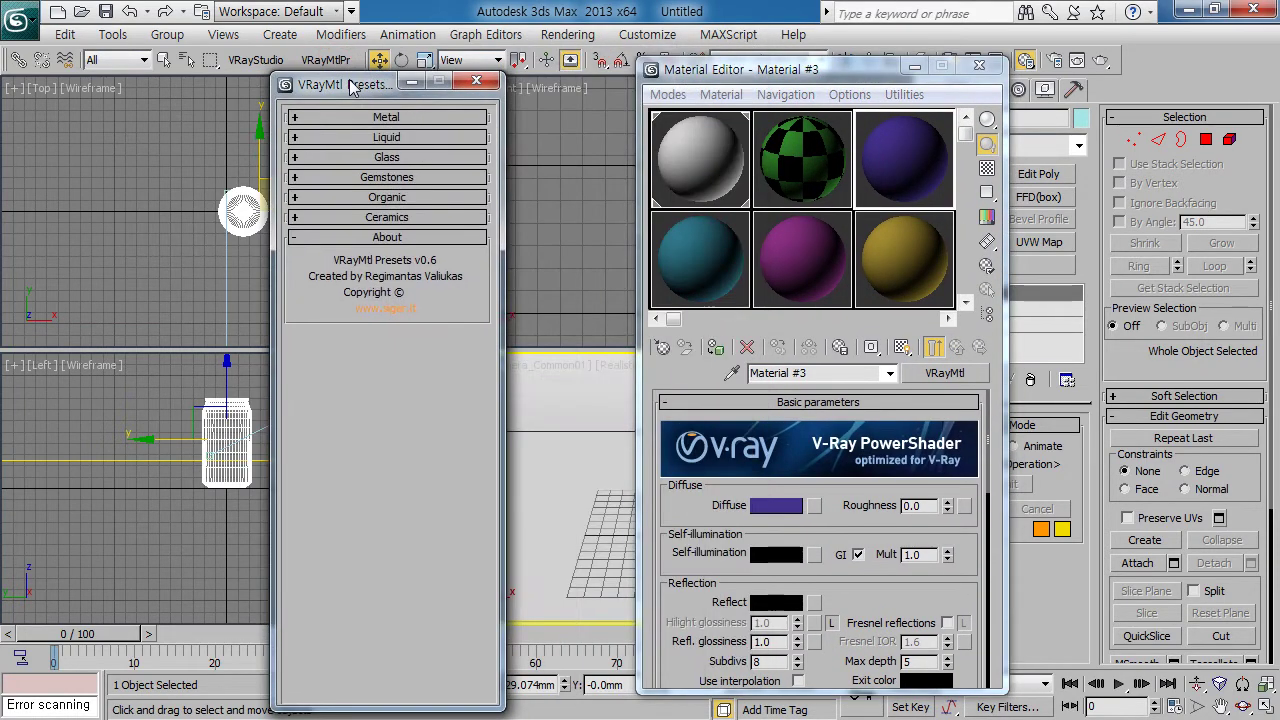
{"action": "left_click", "coordinate": [376, 118]}
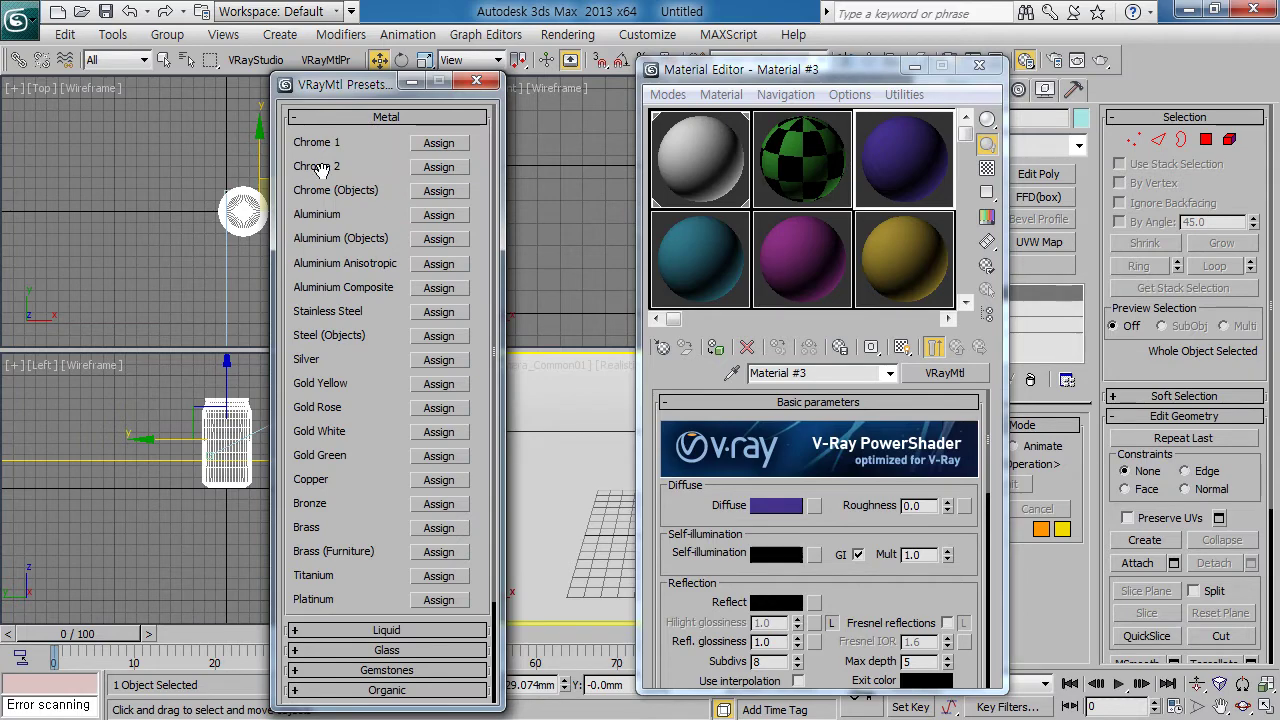
{"action": "left_click", "coordinate": [893, 163]}
{"action": "left_click", "coordinate": [439, 168]}
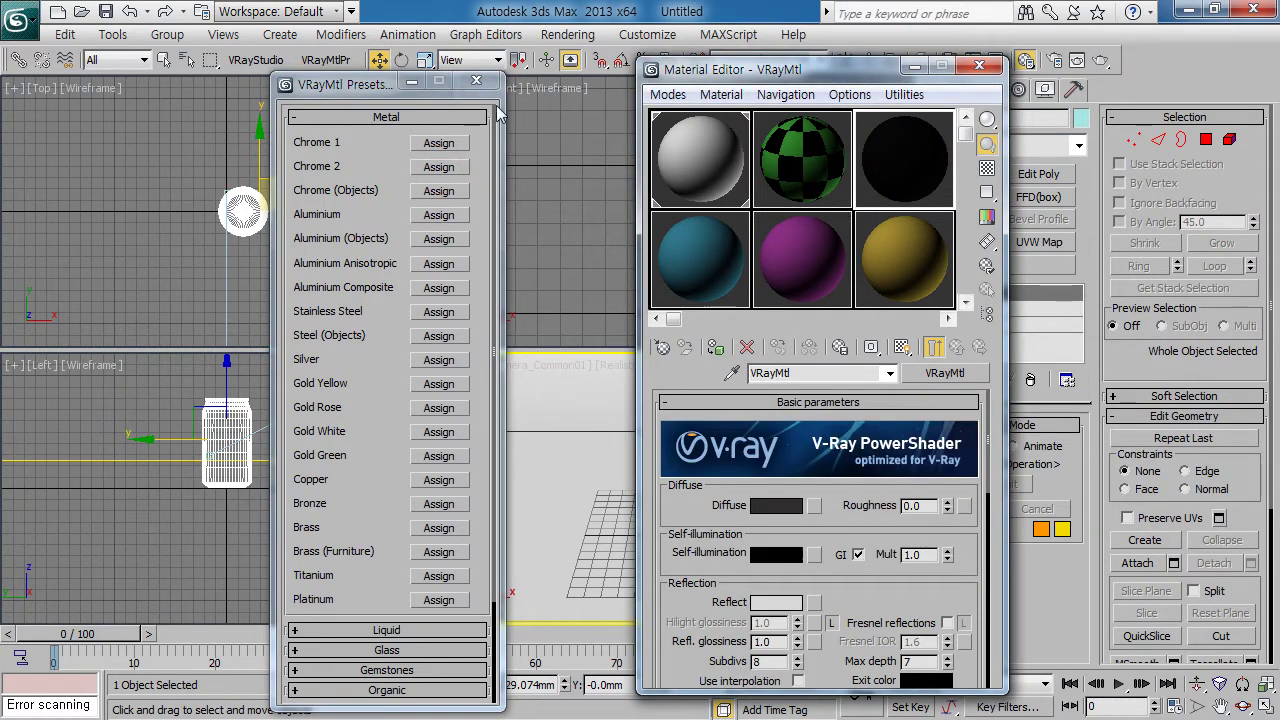
{"action": "left_click", "coordinate": [476, 80]}
Instance the Chrome_2 material into Material #2's sub-material 1
{"action": "left_click", "coordinate": [790, 158]}
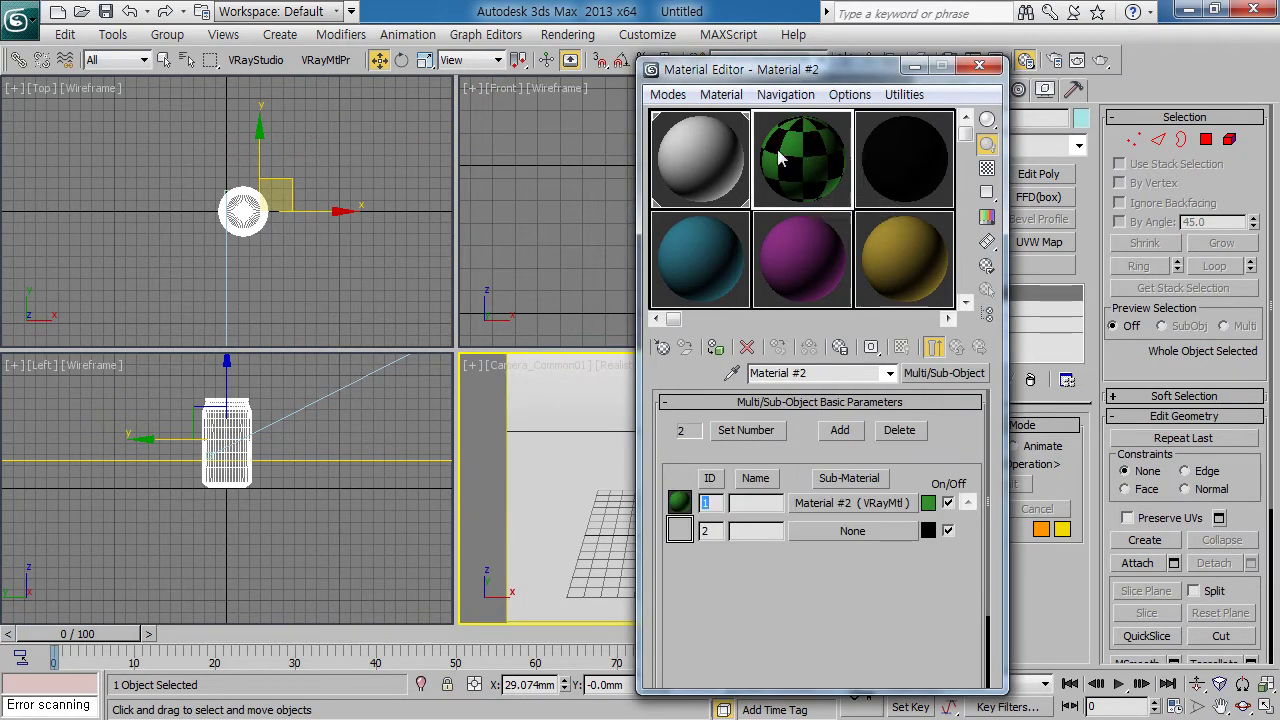
{"action": "left_click_drag", "start_coordinate": [912, 156], "coordinate": [850, 507]}
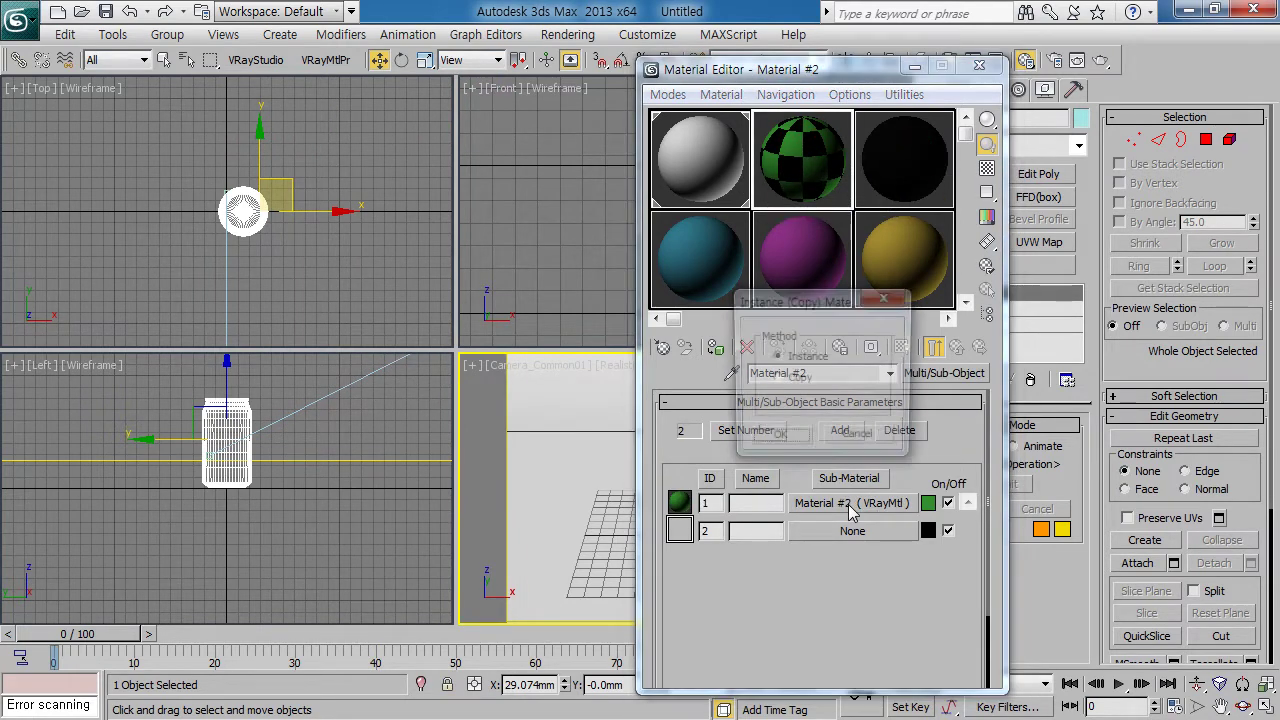
{"action": "left_click", "coordinate": [763, 440]}
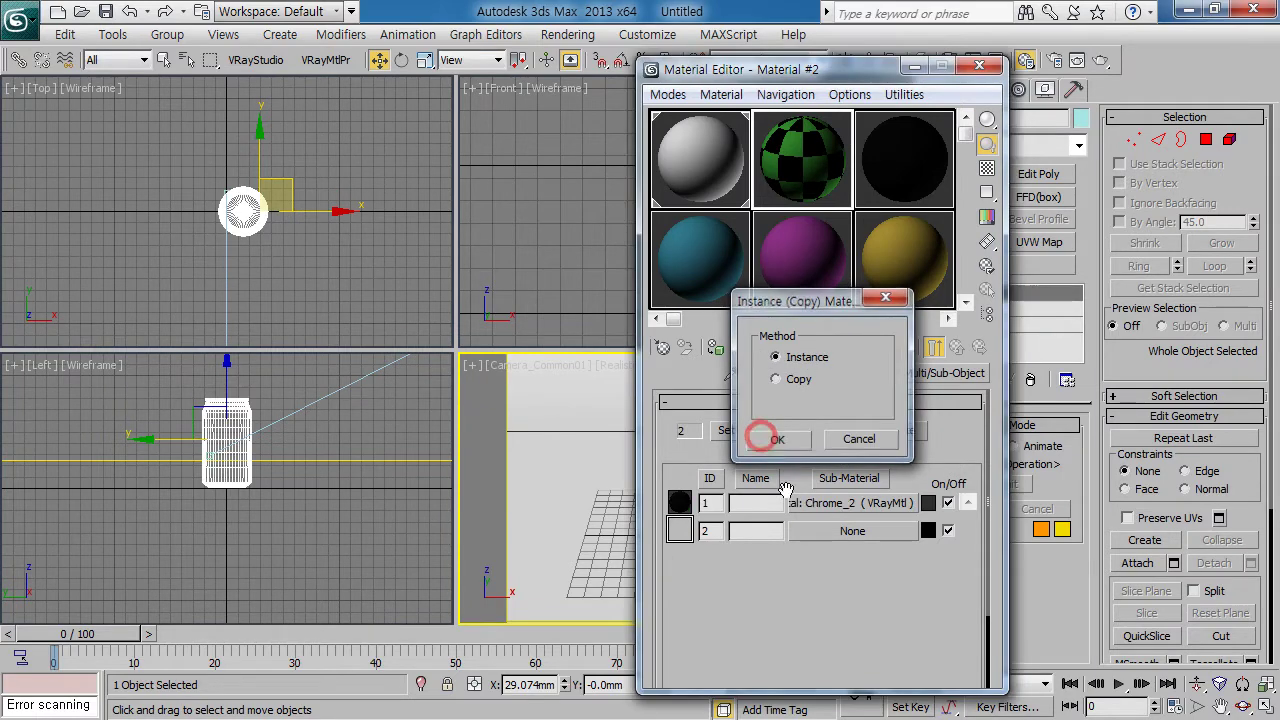
{"action": "left_click_drag", "start_coordinate": [852, 503], "coordinate": [784, 523]}
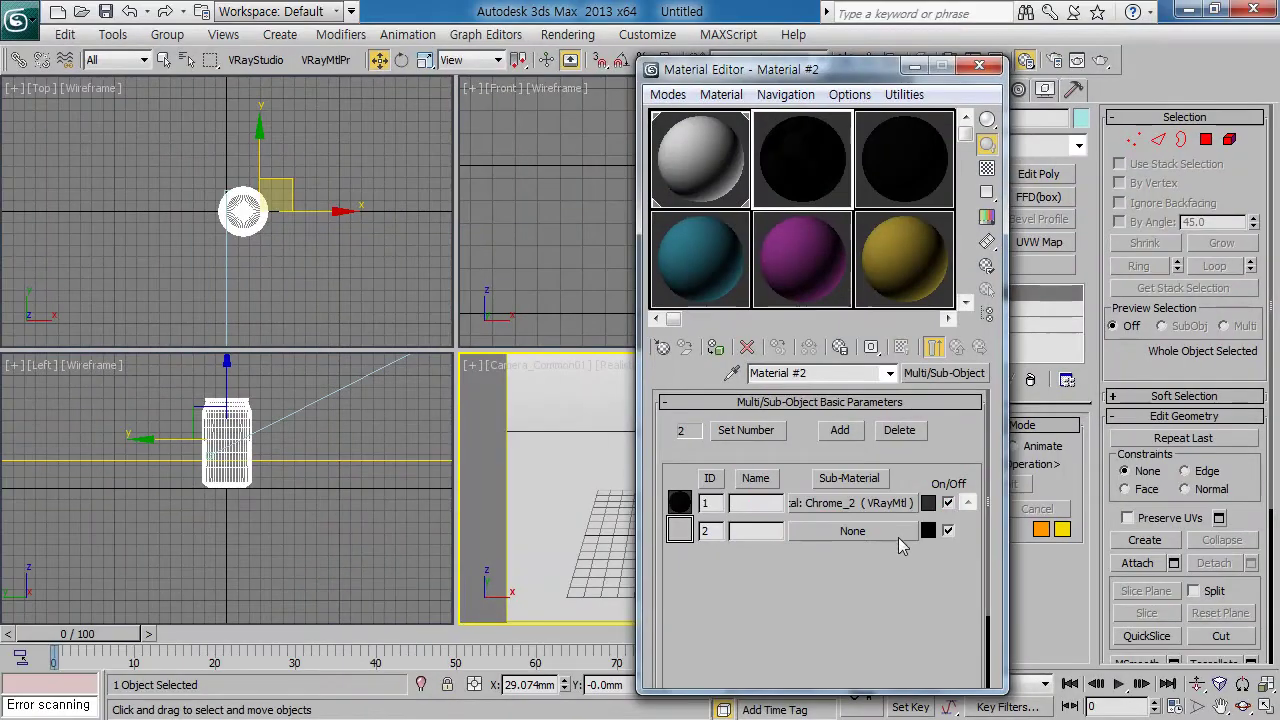
{"action": "left_click", "coordinate": [853, 532]}
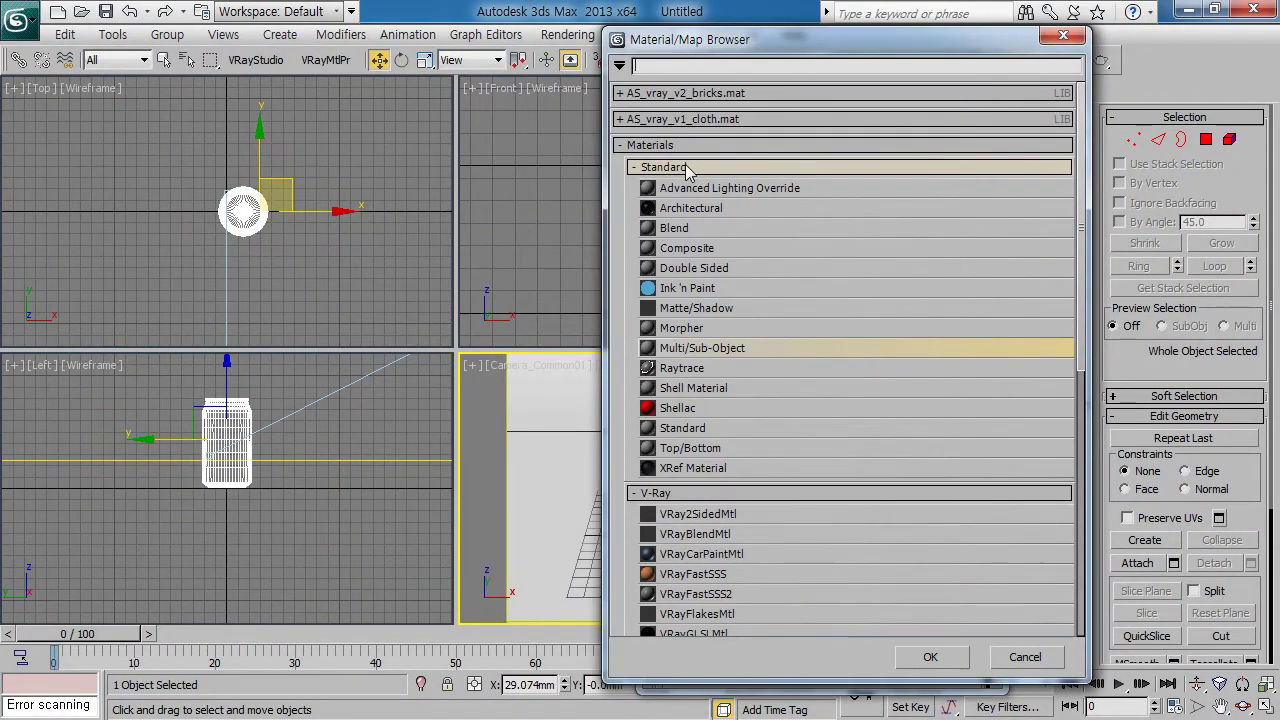
Make sub-material 2 a VRayMtl and rename it label
{"action": "scroll", "coordinate": [760, 474], "scroll_direction": "down", "scroll_amount": 2}
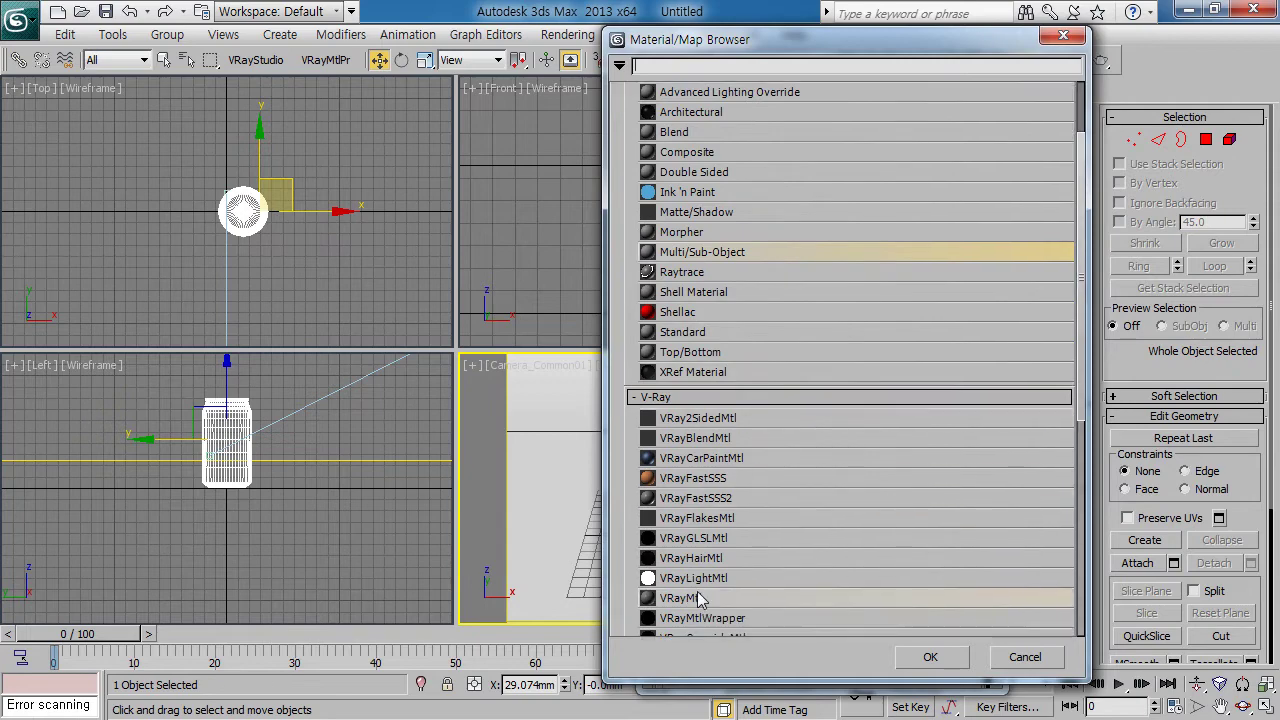
{"action": "left_click", "coordinate": [693, 598]}
{"action": "double_click", "coordinate": [665, 599]}
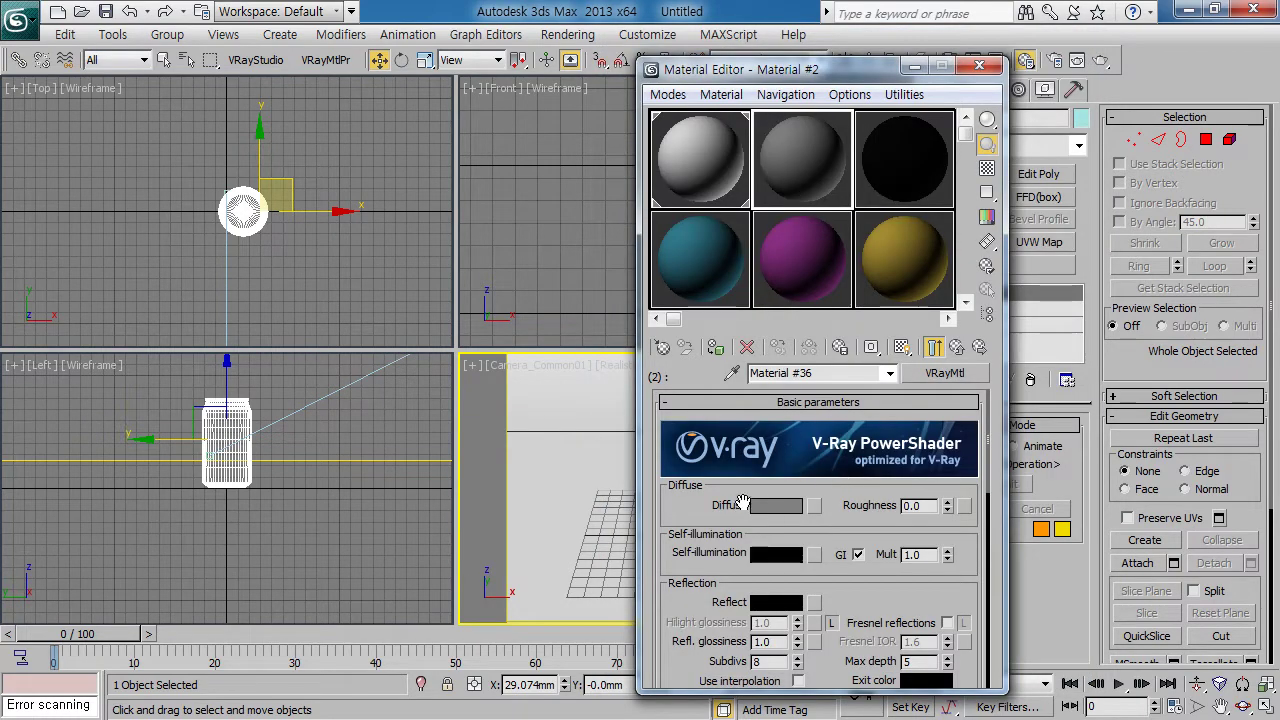
{"action": "double_click", "coordinate": [790, 372]}
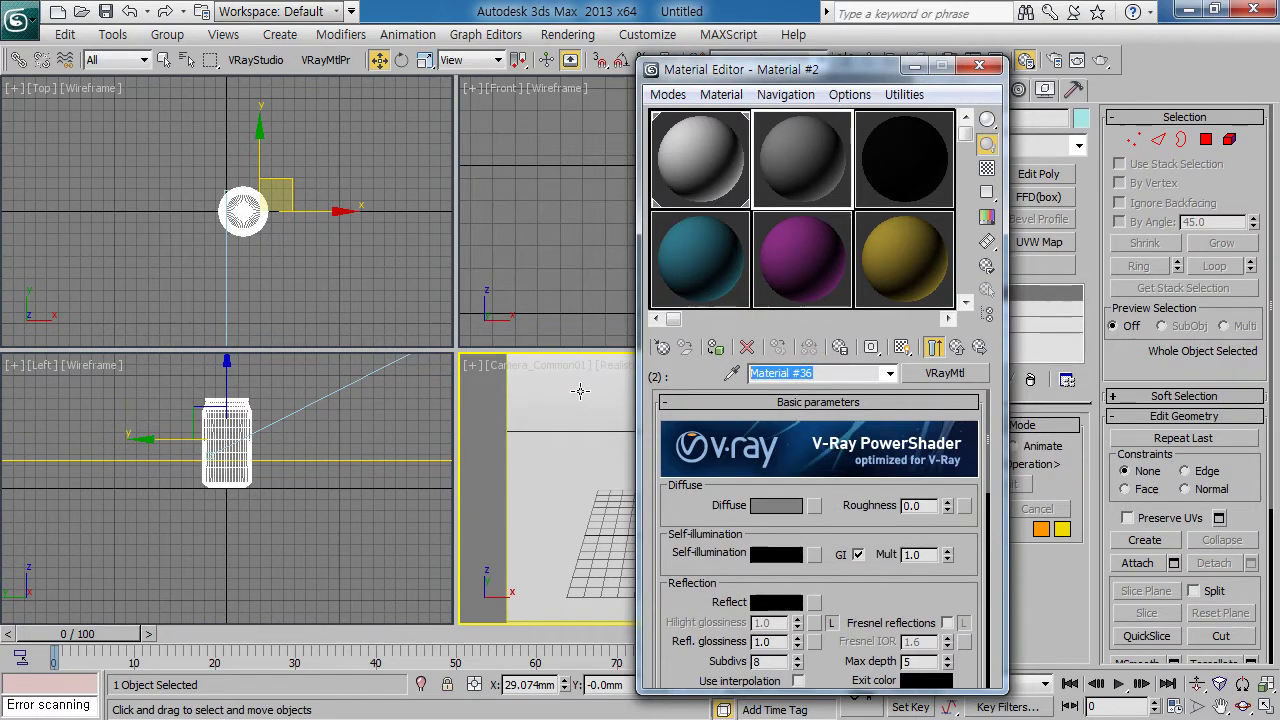
{"action": "key", "text": "BackSpace"}
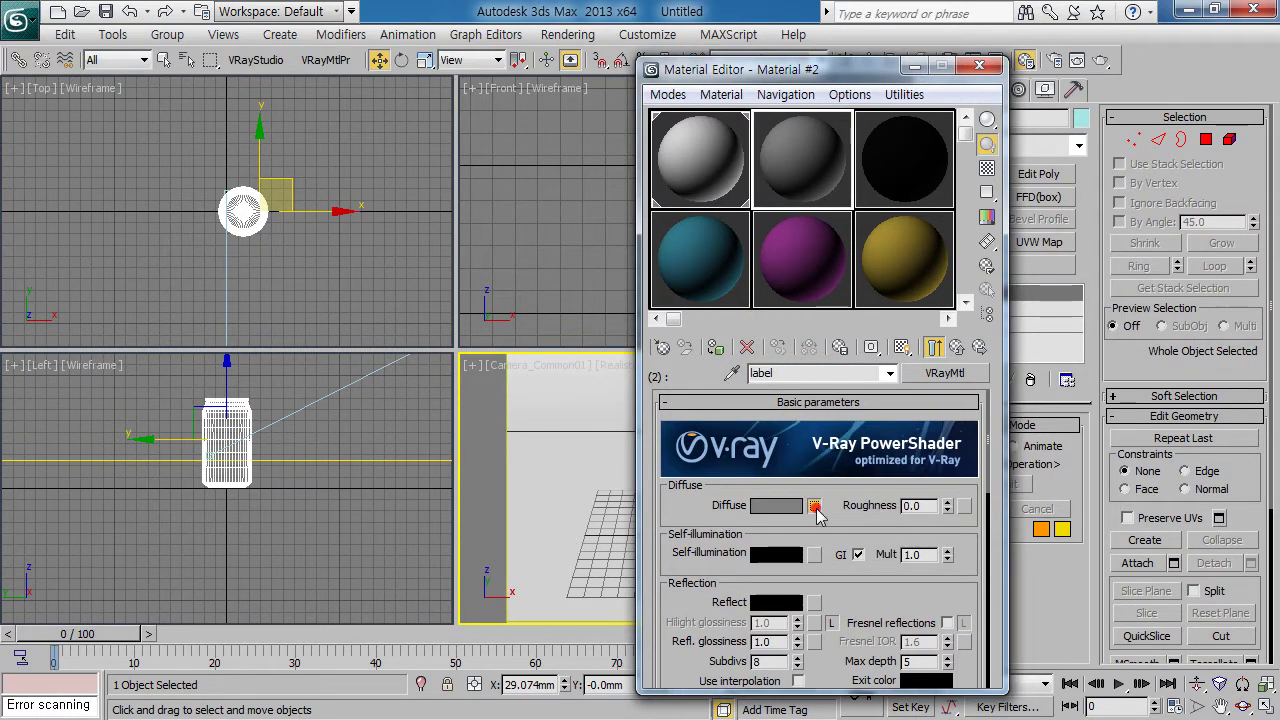
Load coca-cola-05.jpg as a Bitmap in the label material's diffuse slot
{"action": "left_click", "coordinate": [815, 507]}
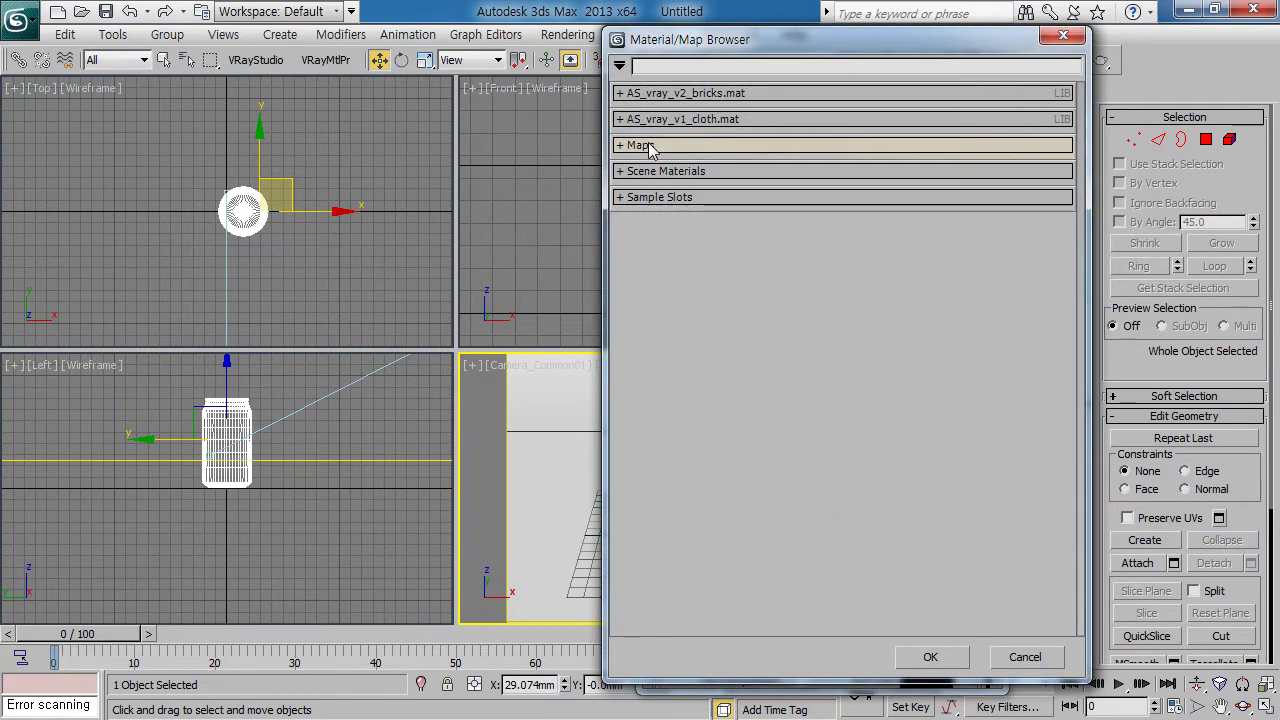
{"action": "left_click", "coordinate": [645, 145]}
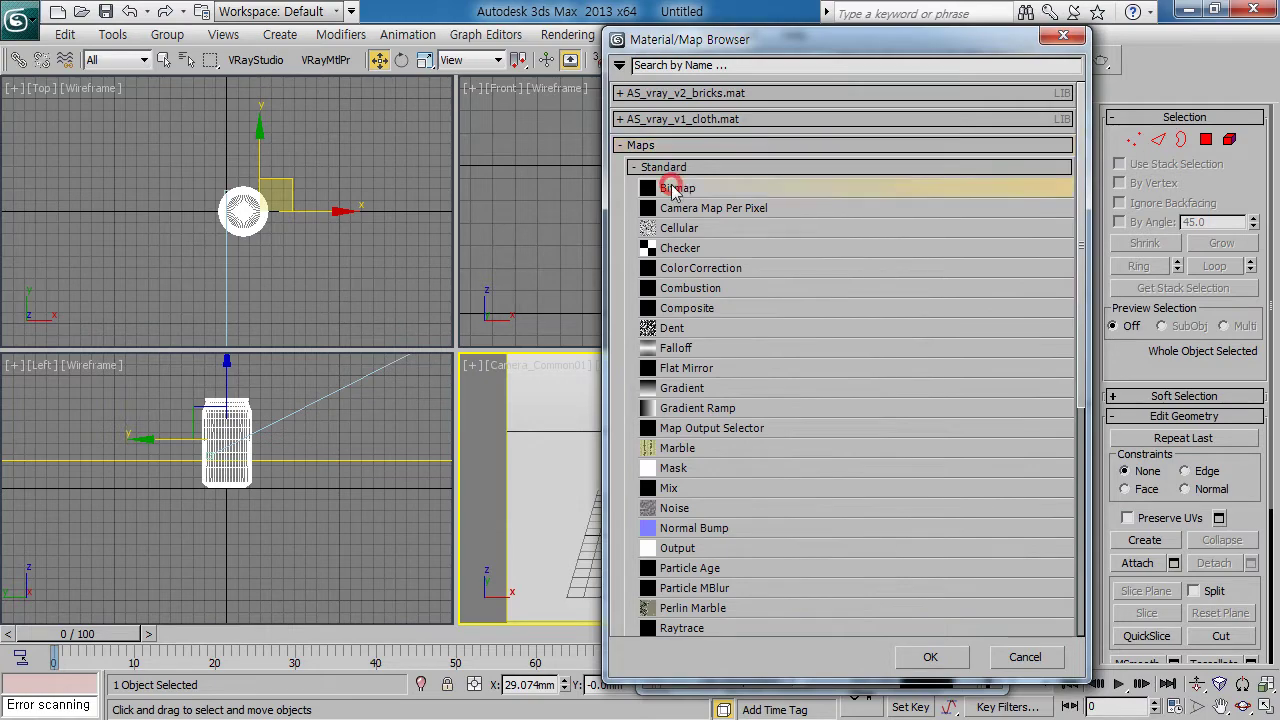
{"action": "double_click", "coordinate": [657, 190]}
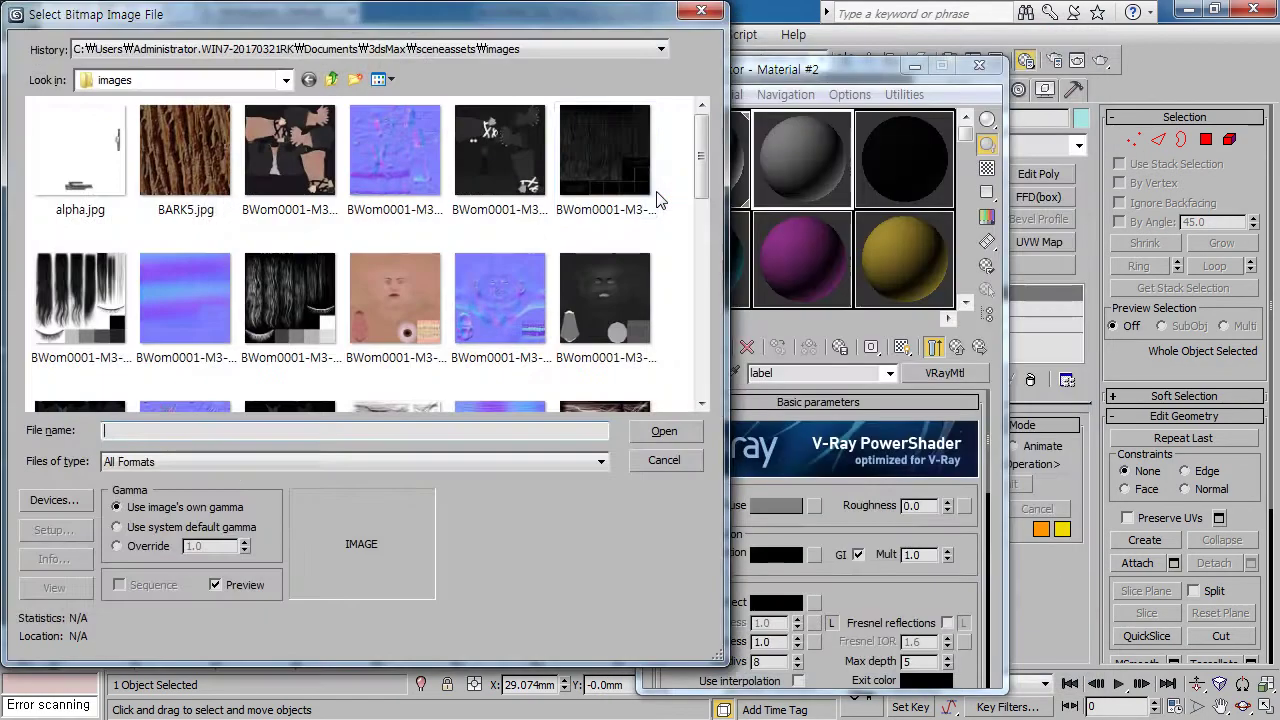
{"action": "left_click", "coordinate": [331, 50]}
{"action": "left_click", "coordinate": [200, 61]}
{"action": "left_click", "coordinate": [185, 165]}
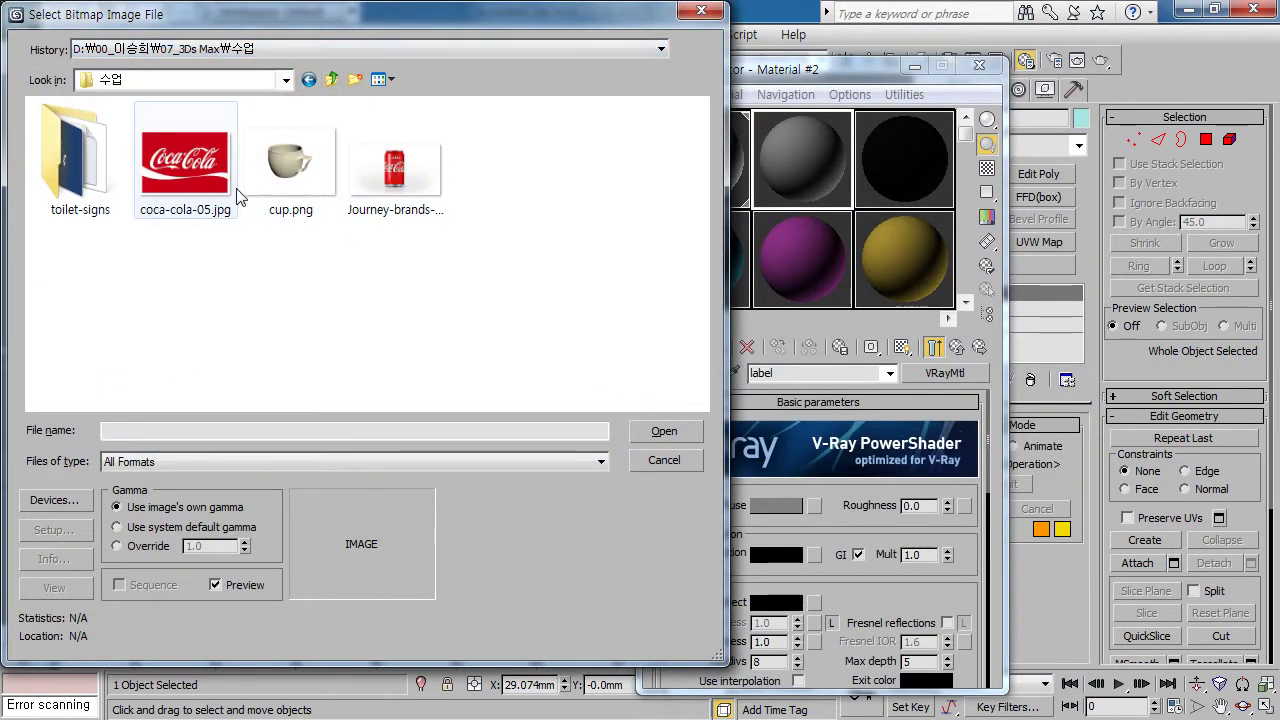
{"action": "left_click", "coordinate": [664, 441]}
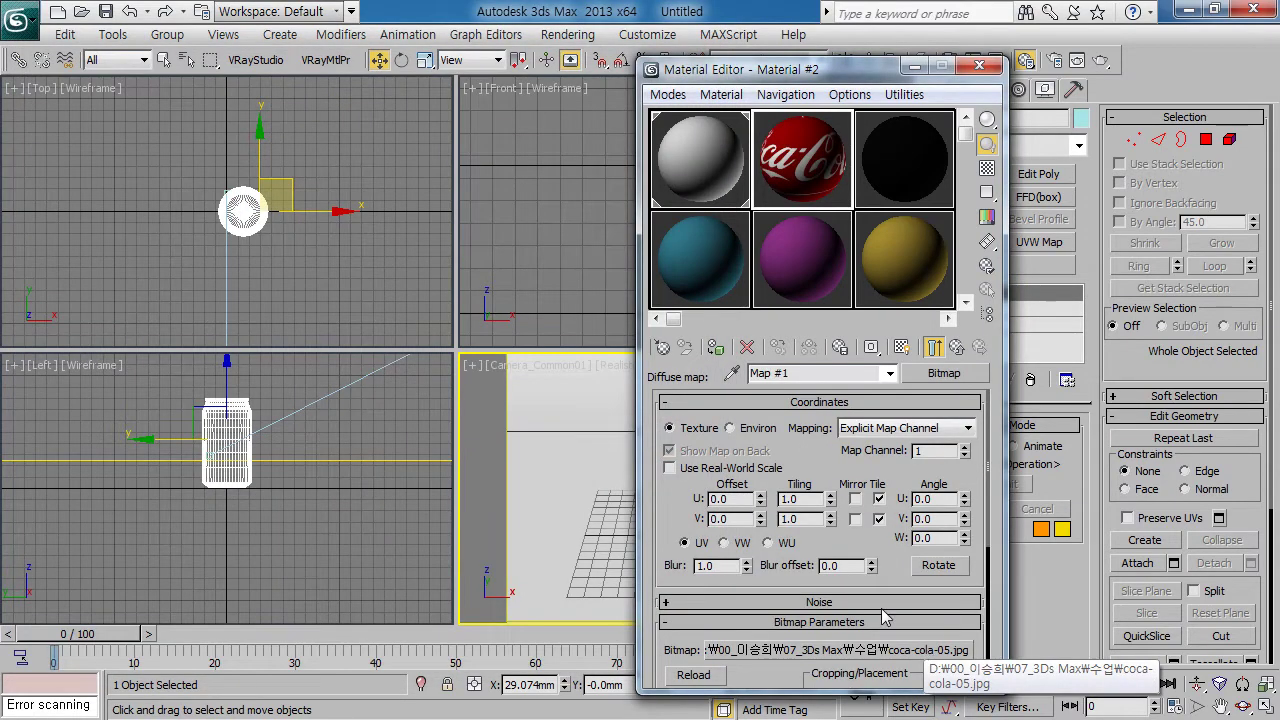
Preview the Coca-Cola image, then go back to the label material's parameters
{"action": "left_click", "coordinate": [878, 401]}
{"action": "left_click", "coordinate": [928, 520]}
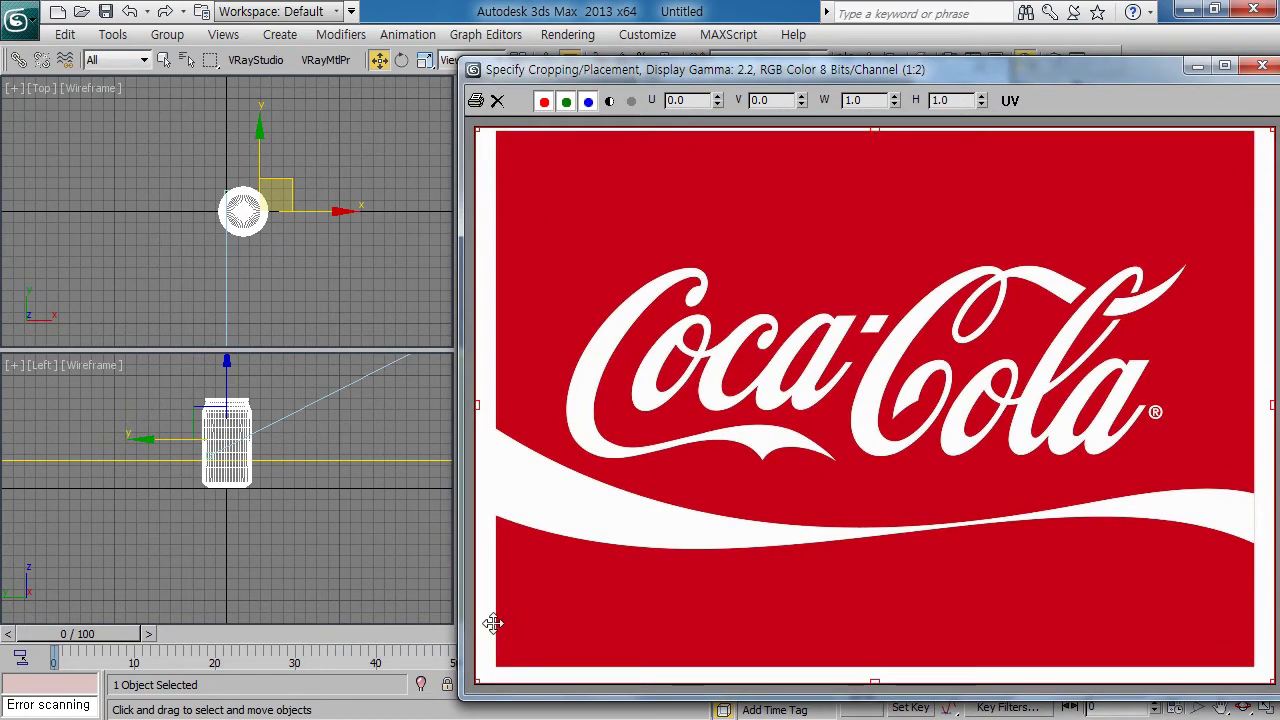
{"action": "left_click", "coordinate": [1262, 66]}
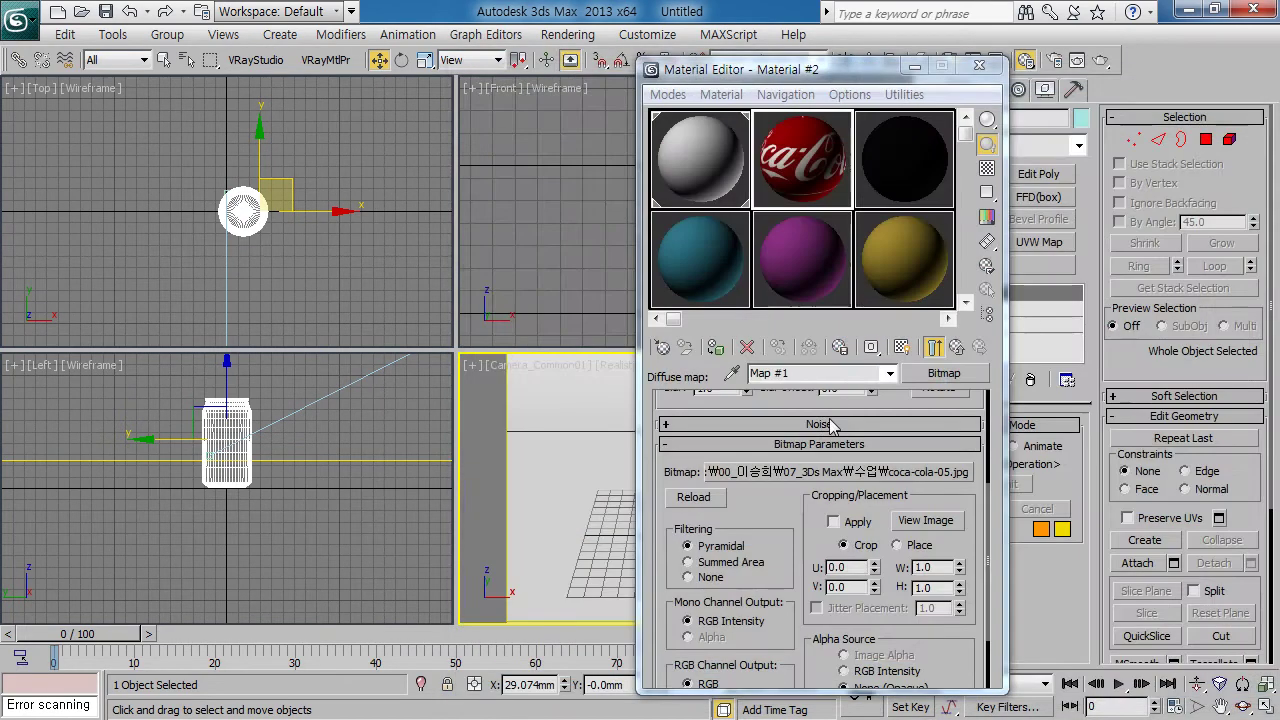
{"action": "left_click", "coordinate": [958, 346]}
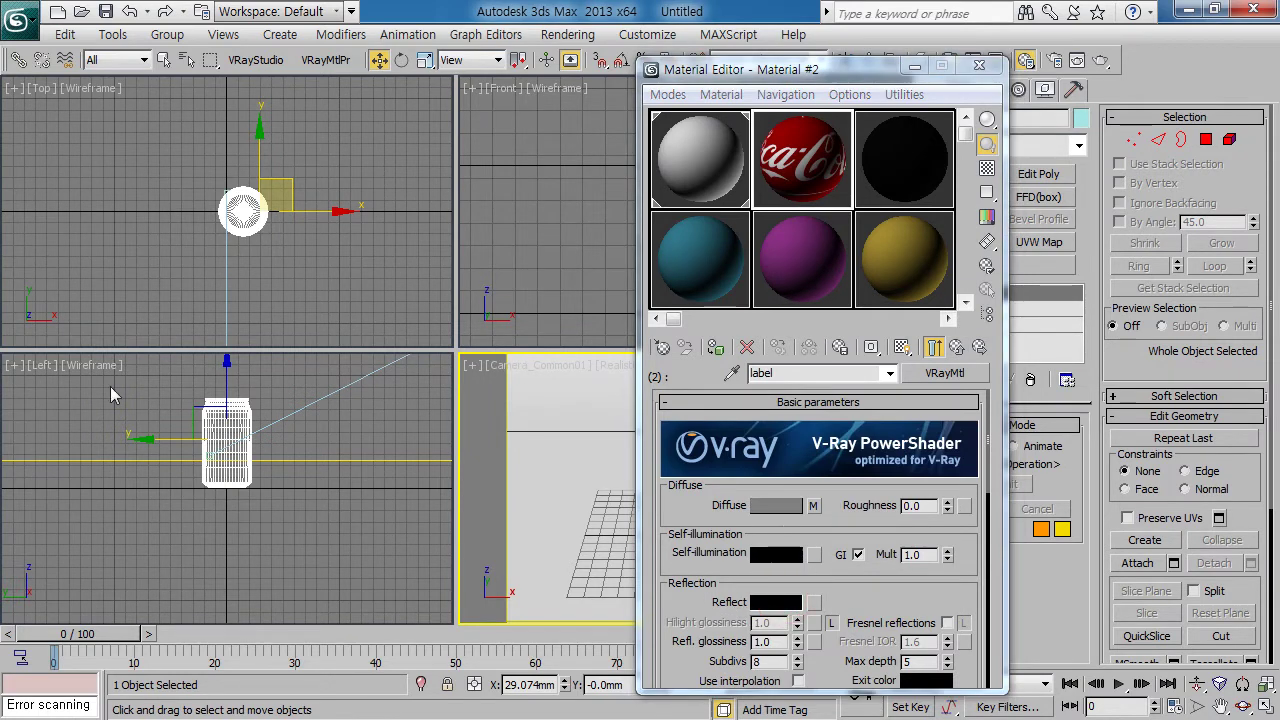
Give label a reflect colour of value 3, reflection glossiness 0.8 and 20 subdivs
{"action": "left_click", "coordinate": [776, 601]}
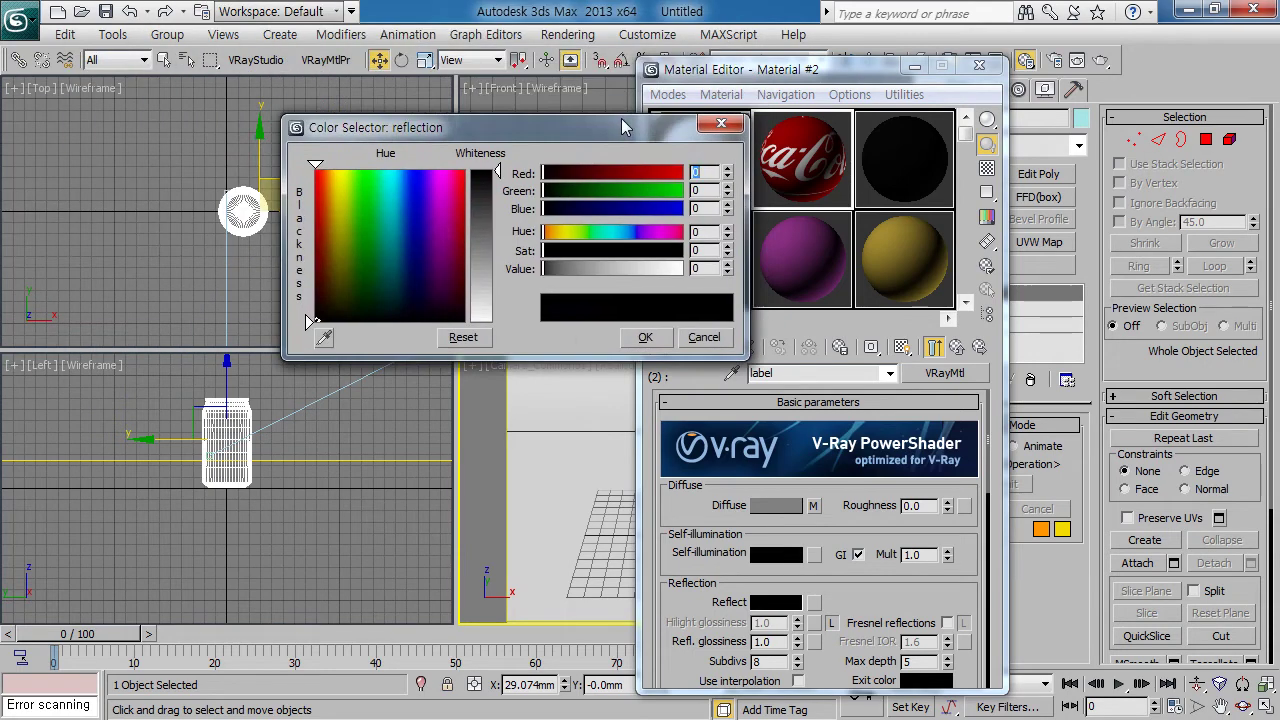
{"action": "double_click", "coordinate": [712, 267]}
{"action": "type", "text": "3"}
{"action": "key", "text": "Return"}
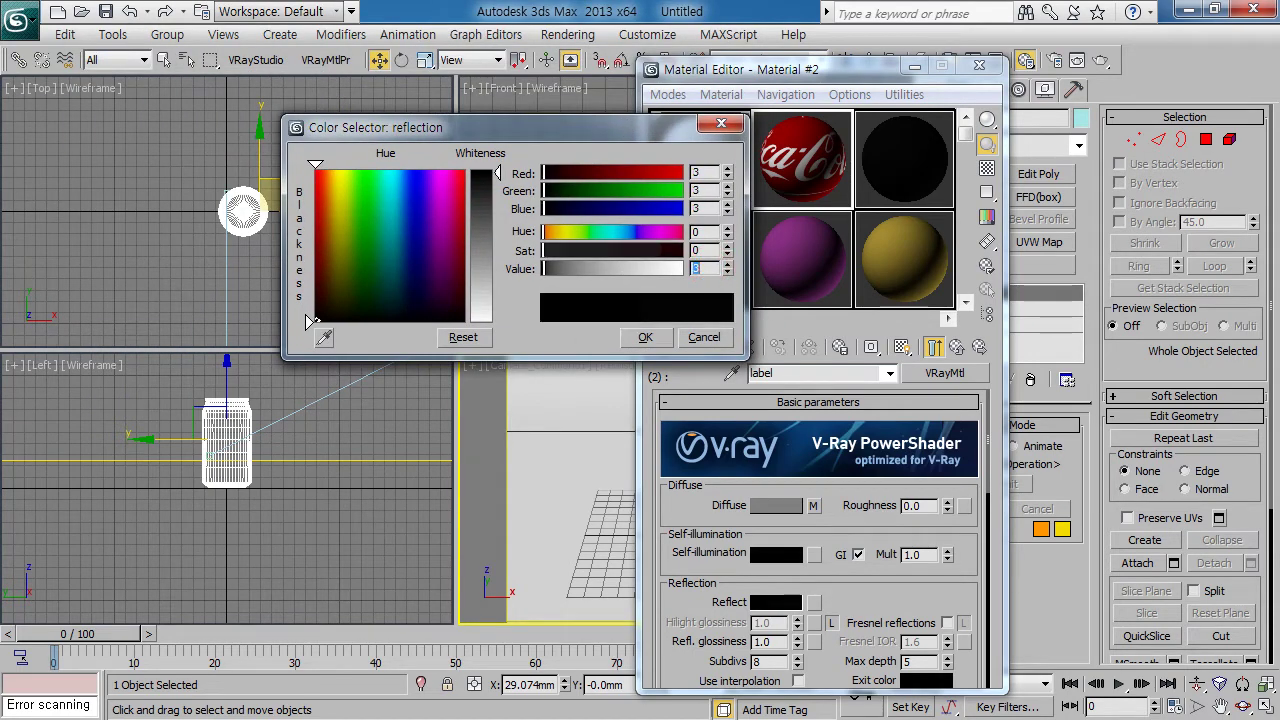
{"action": "left_click", "coordinate": [645, 337]}
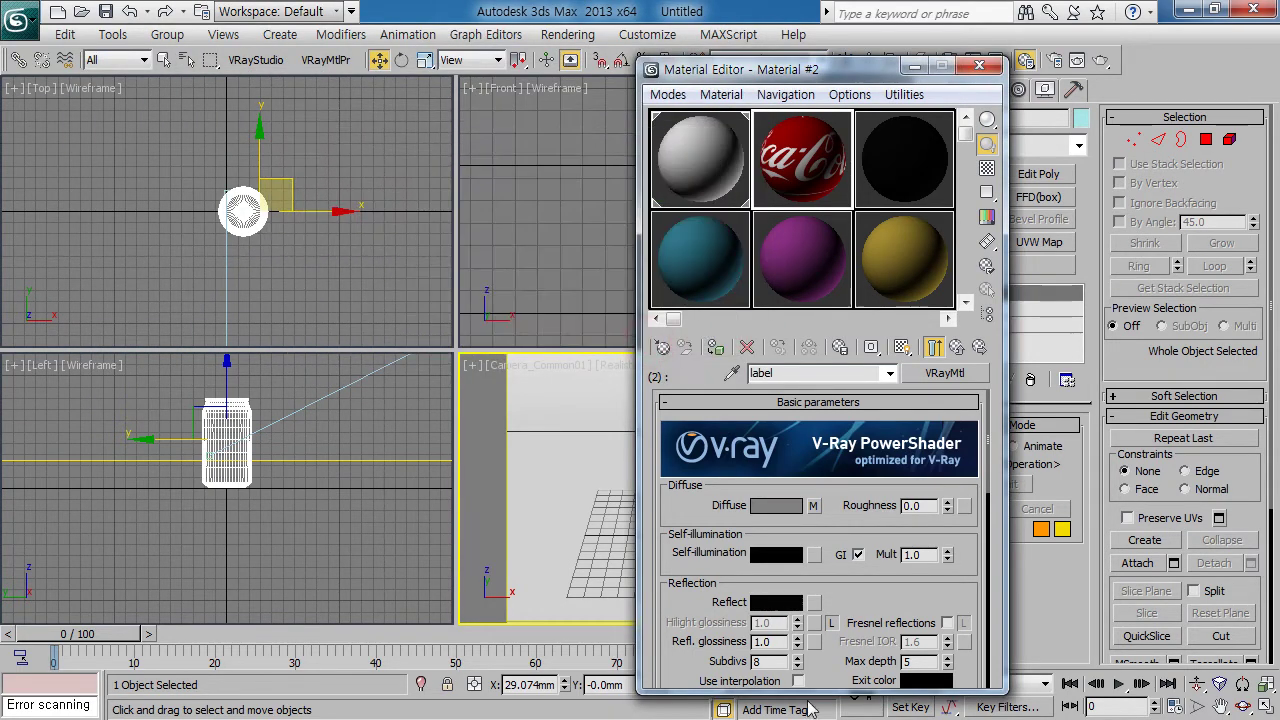
{"action": "double_click", "coordinate": [777, 643]}
{"action": "type", "text": "0.8"}
{"action": "key", "text": "Return"}
{"action": "left_click", "coordinate": [774, 640]}
{"action": "double_click", "coordinate": [773, 661]}
{"action": "type", "text": "20"}
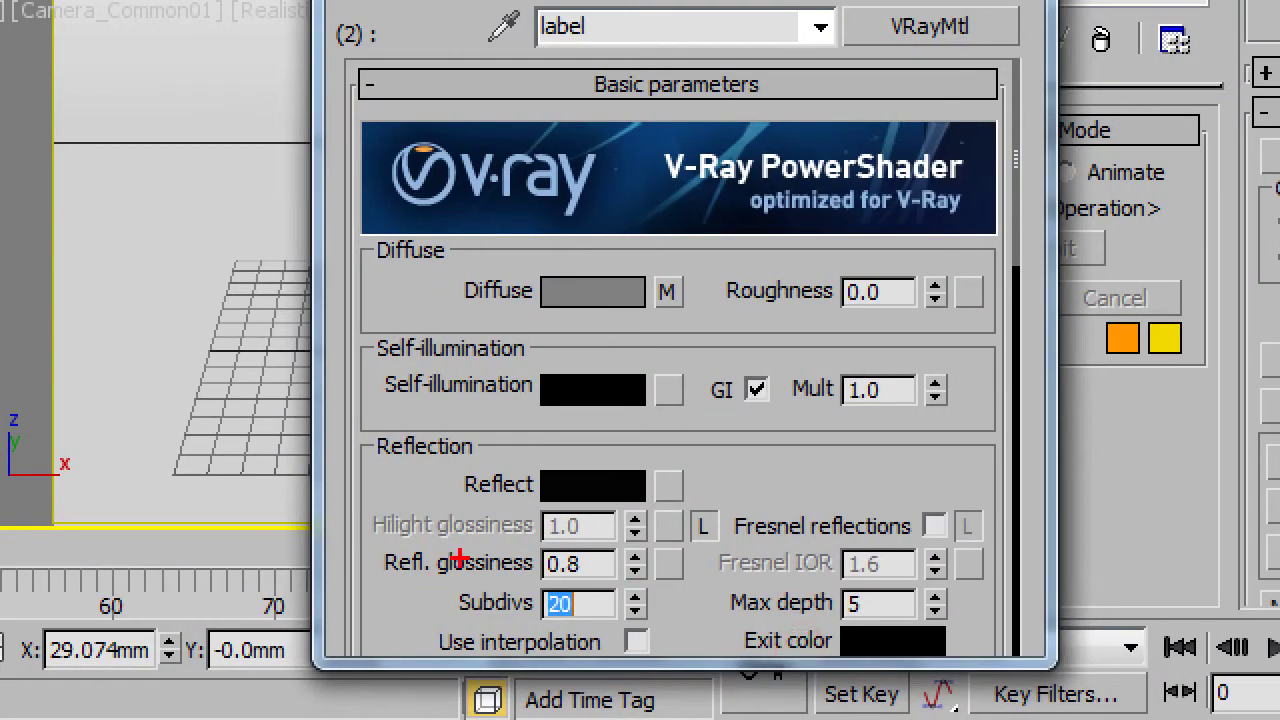
Turn on Show Shaded Material in Viewport so the label texture appears
{"action": "left_click_drag", "start_coordinate": [507, 562], "coordinate": [338, 572]}
{"action": "mouse_move", "coordinate": [600, 624]}
{"action": "left_mouse_down"}
{"action": "mouse_move", "coordinate": [470, 628]}
{"action": "mouse_move", "coordinate": [600, 596]}
{"action": "mouse_move", "coordinate": [545, 650]}
{"action": "left_mouse_up"}
{"action": "left_click_drag", "start_coordinate": [512, 382], "coordinate": [530, 540]}
{"action": "mouse_move", "coordinate": [525, 358]}
{"action": "left_mouse_down"}
{"action": "mouse_move", "coordinate": [662, 350]}
{"action": "mouse_move", "coordinate": [545, 540]}
{"action": "left_mouse_up"}
{"action": "left_click_drag", "start_coordinate": [555, 385], "coordinate": [585, 525]}
{"action": "left_click_drag", "start_coordinate": [595, 352], "coordinate": [645, 520]}
{"action": "left_click_drag", "start_coordinate": [630, 385], "coordinate": [675, 515]}
{"action": "left_click_drag", "start_coordinate": [680, 380], "coordinate": [725, 510]}
{"action": "left_click_drag", "start_coordinate": [518, 440], "coordinate": [720, 418]}
{"action": "left_click_drag", "start_coordinate": [590, 515], "coordinate": [748, 470]}
{"action": "left_click_drag", "start_coordinate": [512, 392], "coordinate": [775, 366]}
{"action": "left_click_drag", "start_coordinate": [608, 615], "coordinate": [668, 710]}
{"action": "mouse_move", "coordinate": [597, 640]}
{"action": "left_mouse_down"}
{"action": "mouse_move", "coordinate": [597, 705]}
{"action": "mouse_move", "coordinate": [695, 622]}
{"action": "left_mouse_up"}
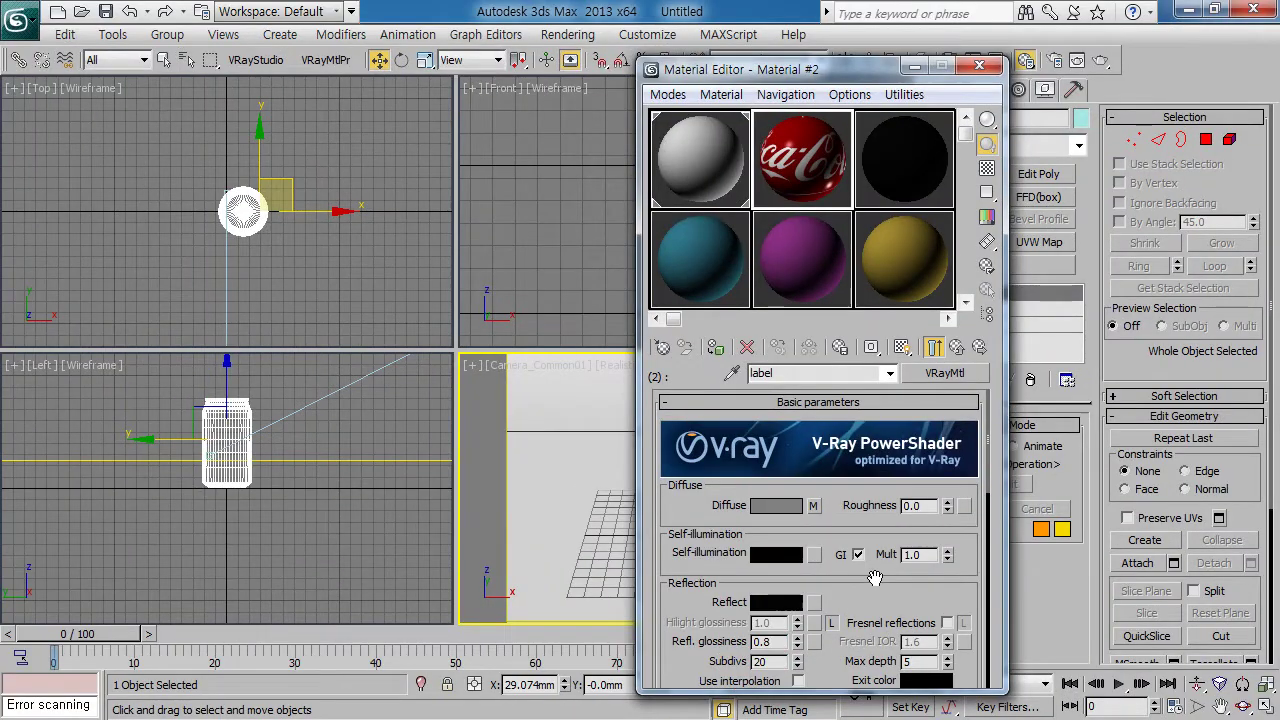
{"action": "left_click", "coordinate": [904, 351]}
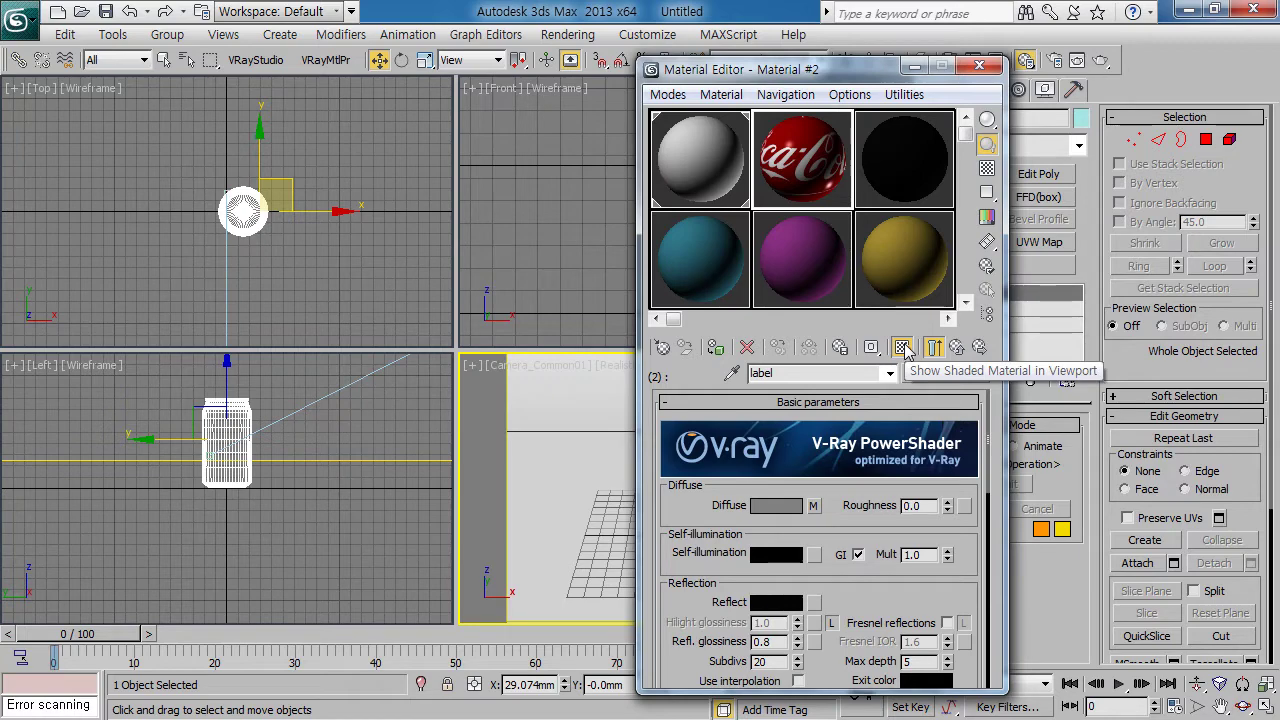
{"action": "left_click", "coordinate": [935, 347]}
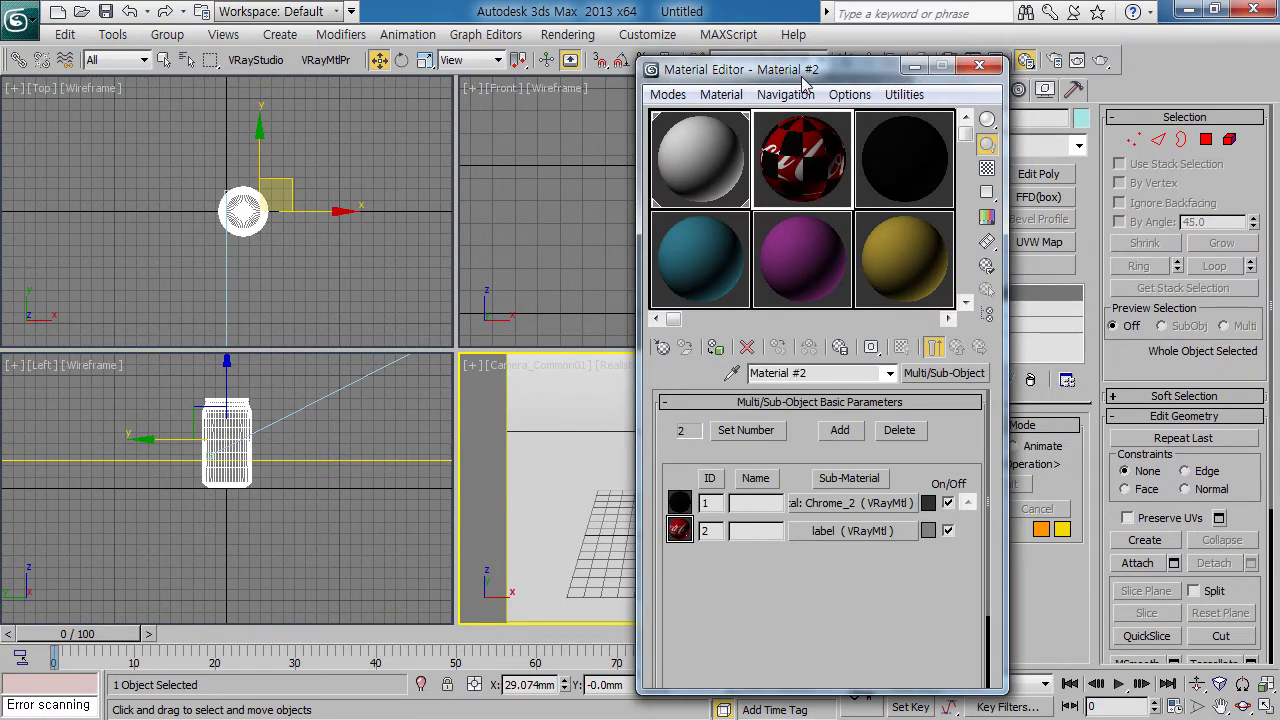
{"action": "mouse_move", "coordinate": [804, 74]}
{"action": "left_mouse_down"}
{"action": "mouse_move", "coordinate": [305, 121]}
{"action": "mouse_move", "coordinate": [320, 50]}
{"action": "left_mouse_up"}
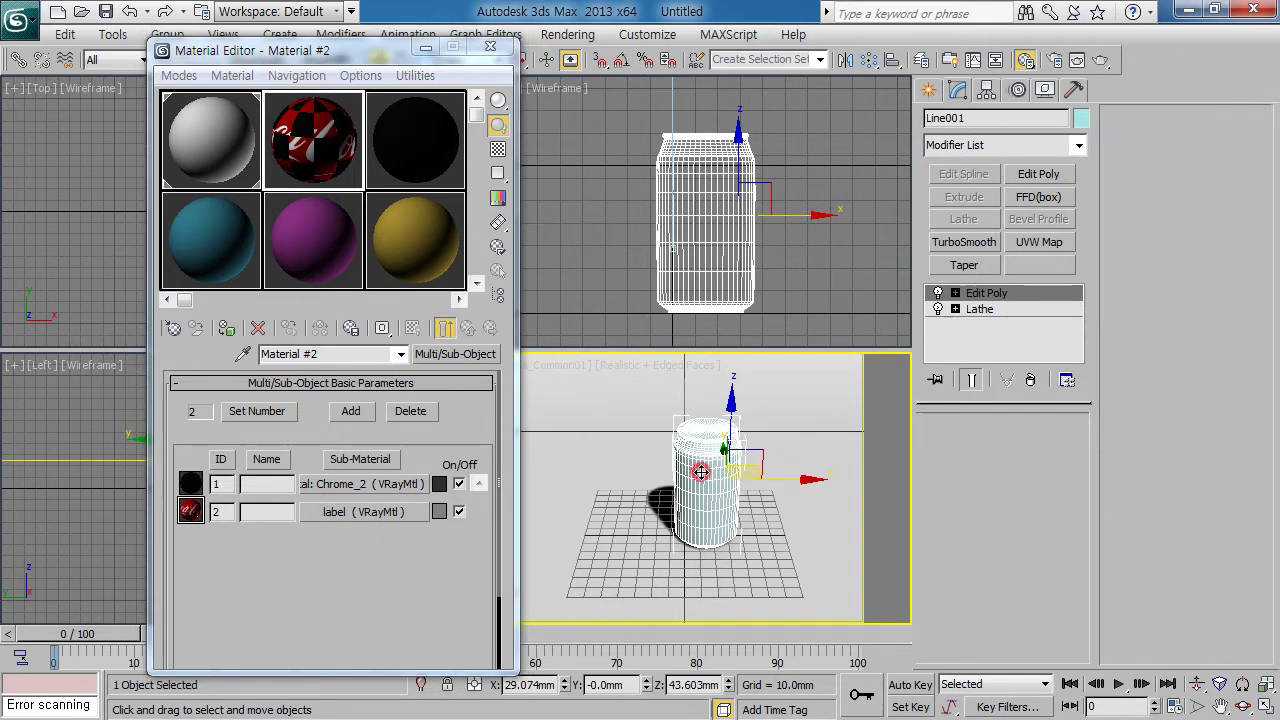
{"action": "left_click", "coordinate": [226, 328]}
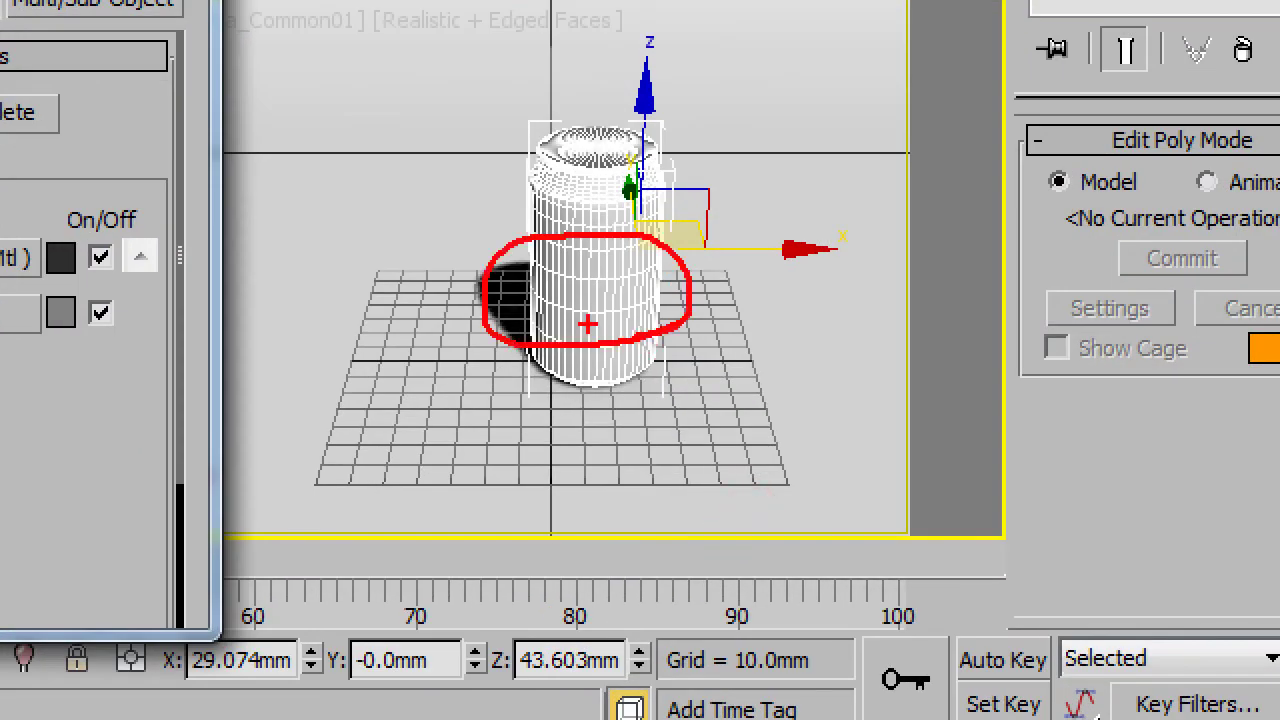
{"action": "left_click_drag", "start_coordinate": [600, 346], "coordinate": [678, 516]}
{"action": "left_click_drag", "start_coordinate": [597, 250], "coordinate": [603, 415]}
{"action": "left_click_drag", "start_coordinate": [604, 290], "coordinate": [690, 345]}
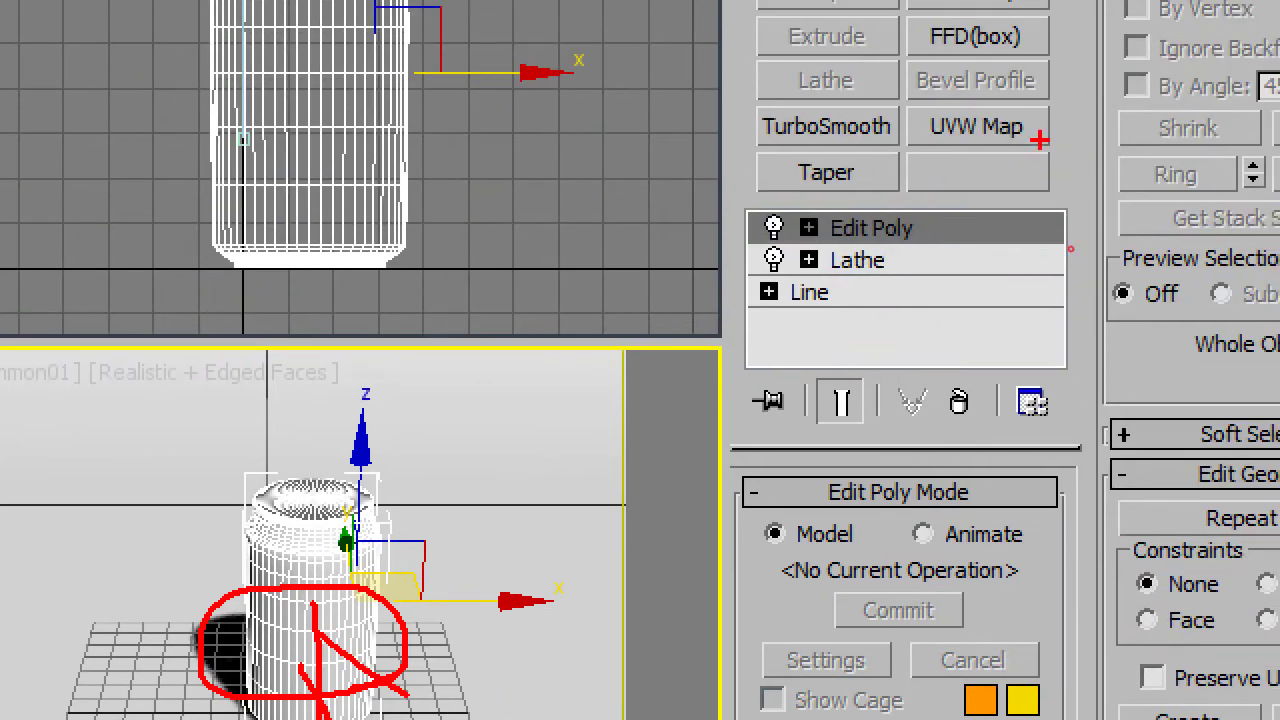
{"action": "mouse_move", "coordinate": [1040, 140]}
{"action": "left_mouse_down"}
{"action": "mouse_move", "coordinate": [935, 102]}
{"action": "mouse_move", "coordinate": [1050, 142]}
{"action": "left_mouse_up"}
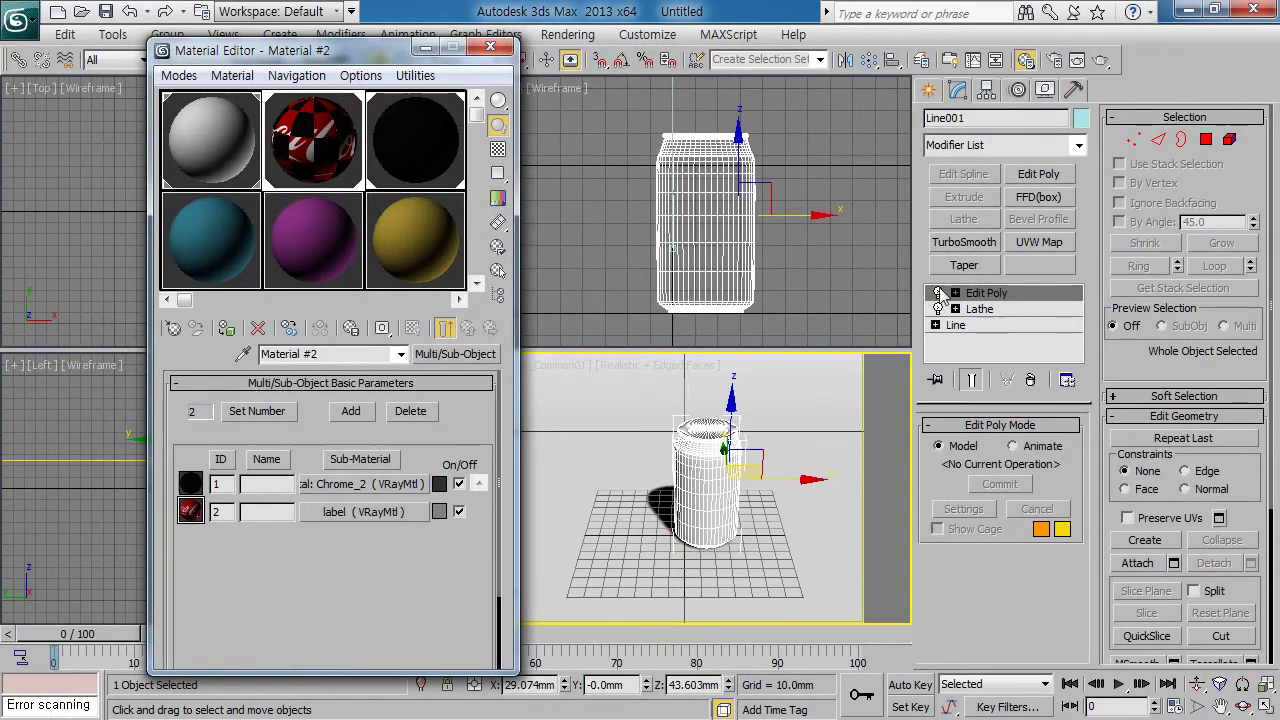
Add a Cylindrical UVW Map modifier to the can and close the Material Editor
{"action": "left_click", "coordinate": [1039, 242]}
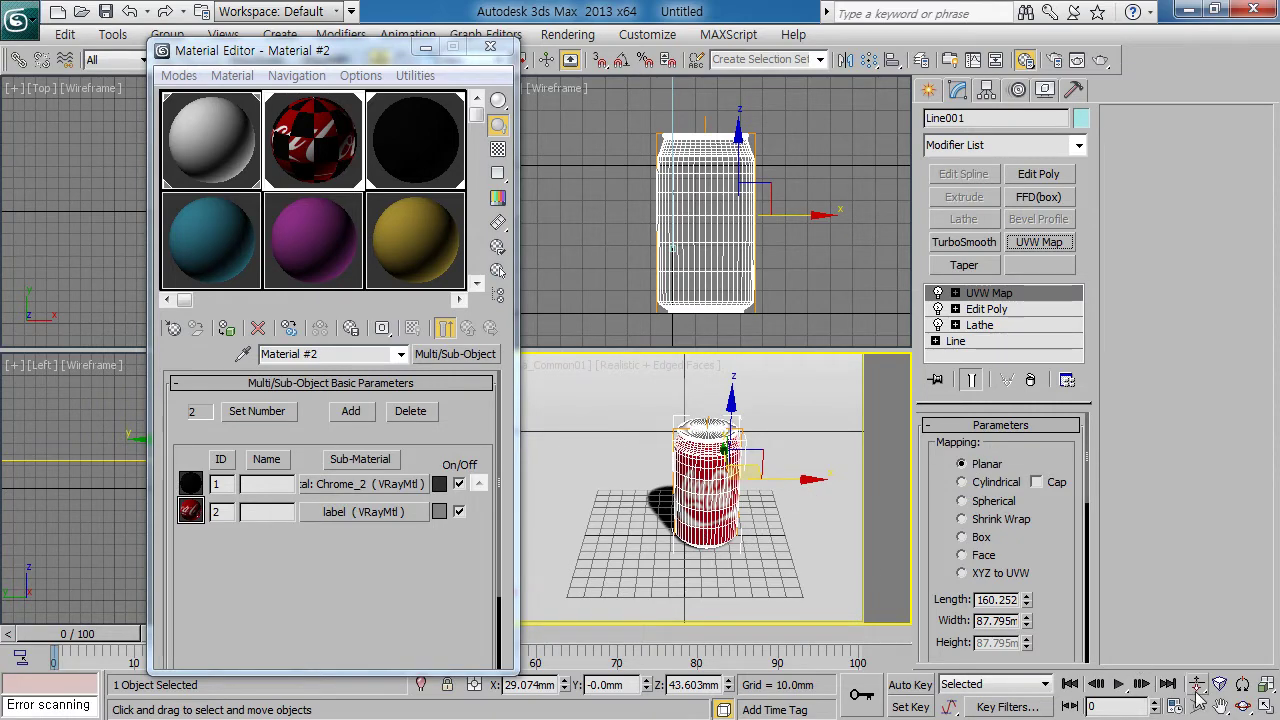
{"action": "left_click", "coordinate": [1244, 706]}
{"action": "mouse_move", "coordinate": [700, 570]}
{"action": "left_mouse_down"}
{"action": "mouse_move", "coordinate": [616, 570]}
{"action": "mouse_move", "coordinate": [625, 484]}
{"action": "mouse_move", "coordinate": [700, 450]}
{"action": "left_mouse_up"}
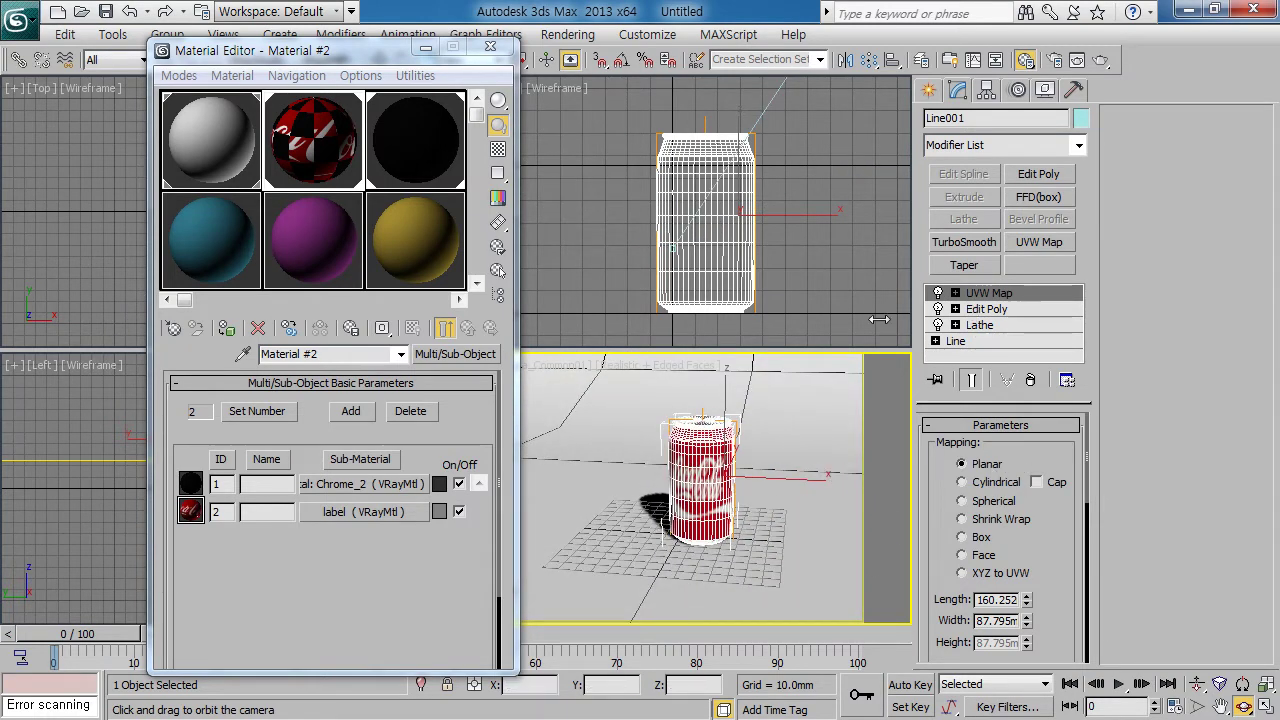
{"action": "right_click", "coordinate": [708, 408]}
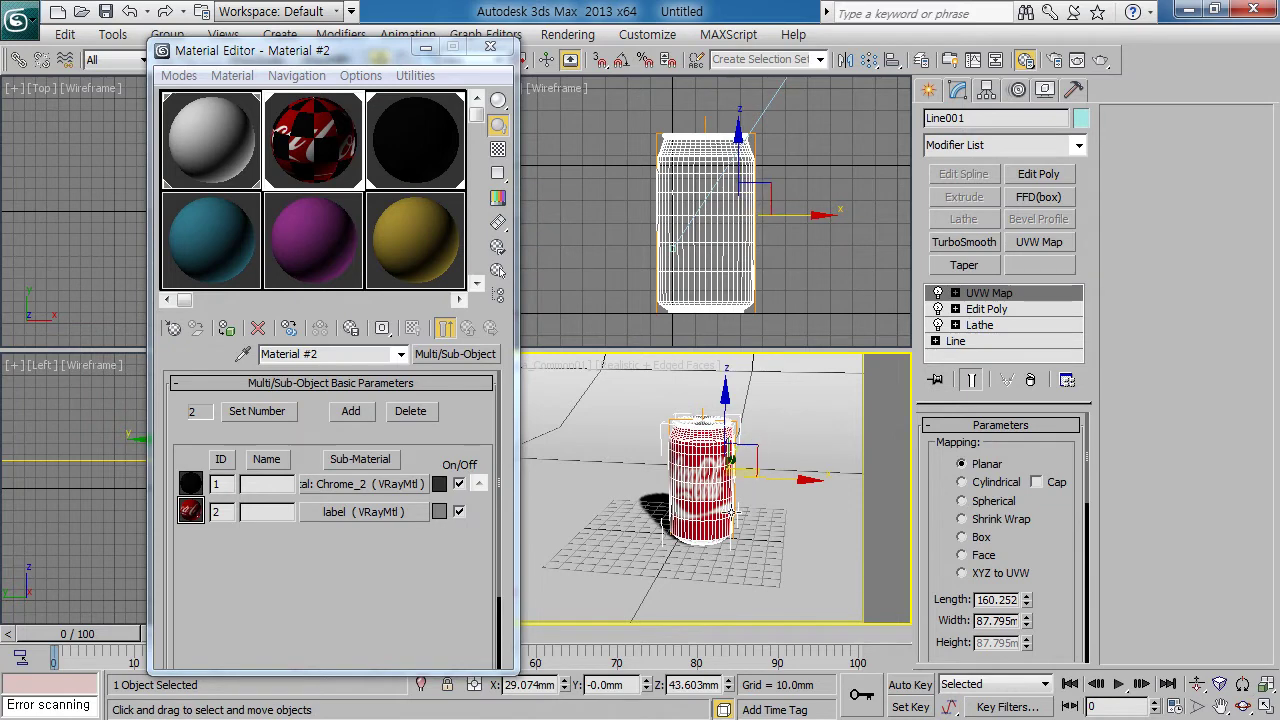
{"action": "left_click", "coordinate": [490, 47]}
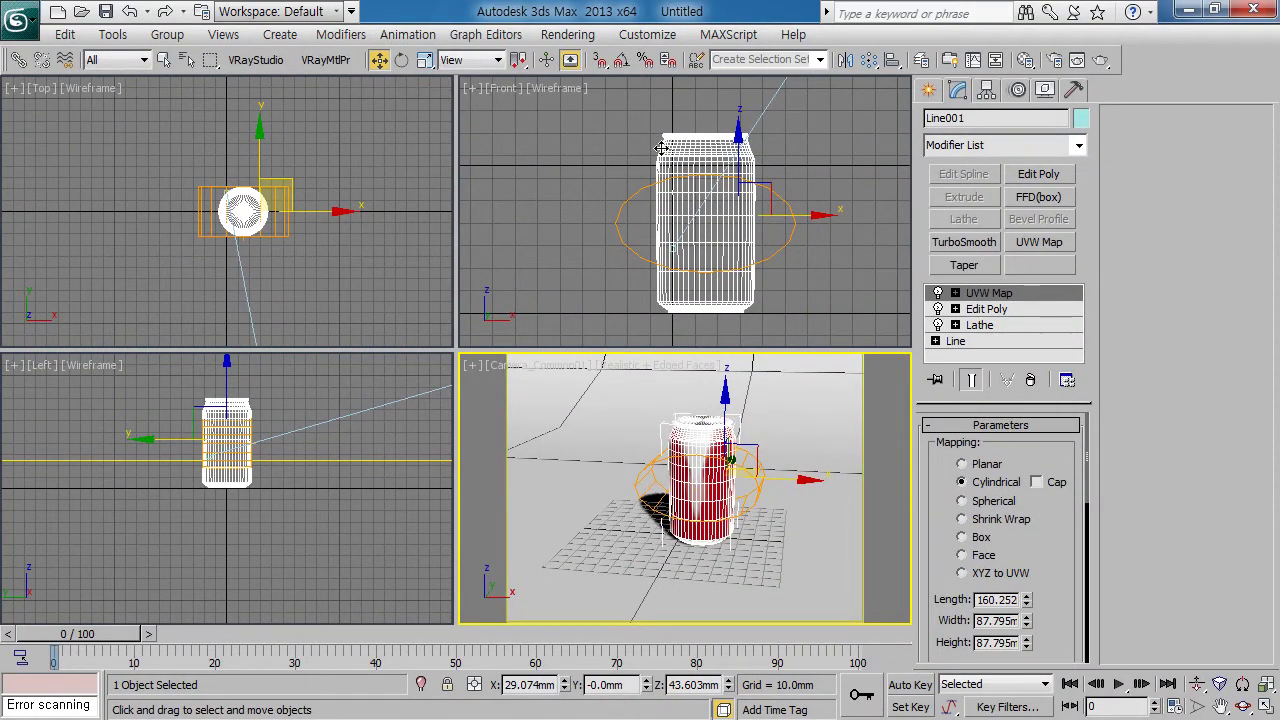
Align the UVW Map gizmo to the Front view and fit it to the can
{"action": "left_click", "coordinate": [661, 148]}
{"action": "scroll", "coordinate": [945, 580], "scroll_direction": "down", "scroll_amount": 3}
{"action": "scroll", "coordinate": [960, 530], "scroll_direction": "down", "scroll_amount": 3}
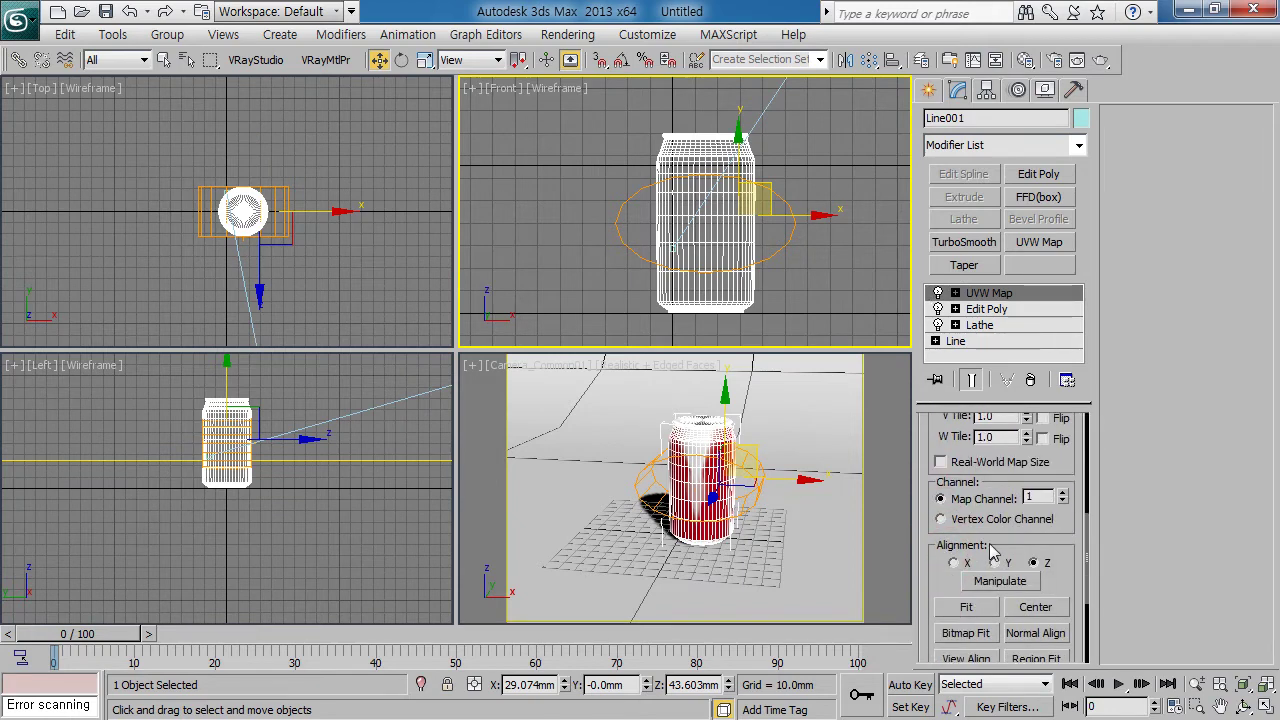
{"action": "scroll", "coordinate": [932, 590], "scroll_direction": "down", "scroll_amount": 3}
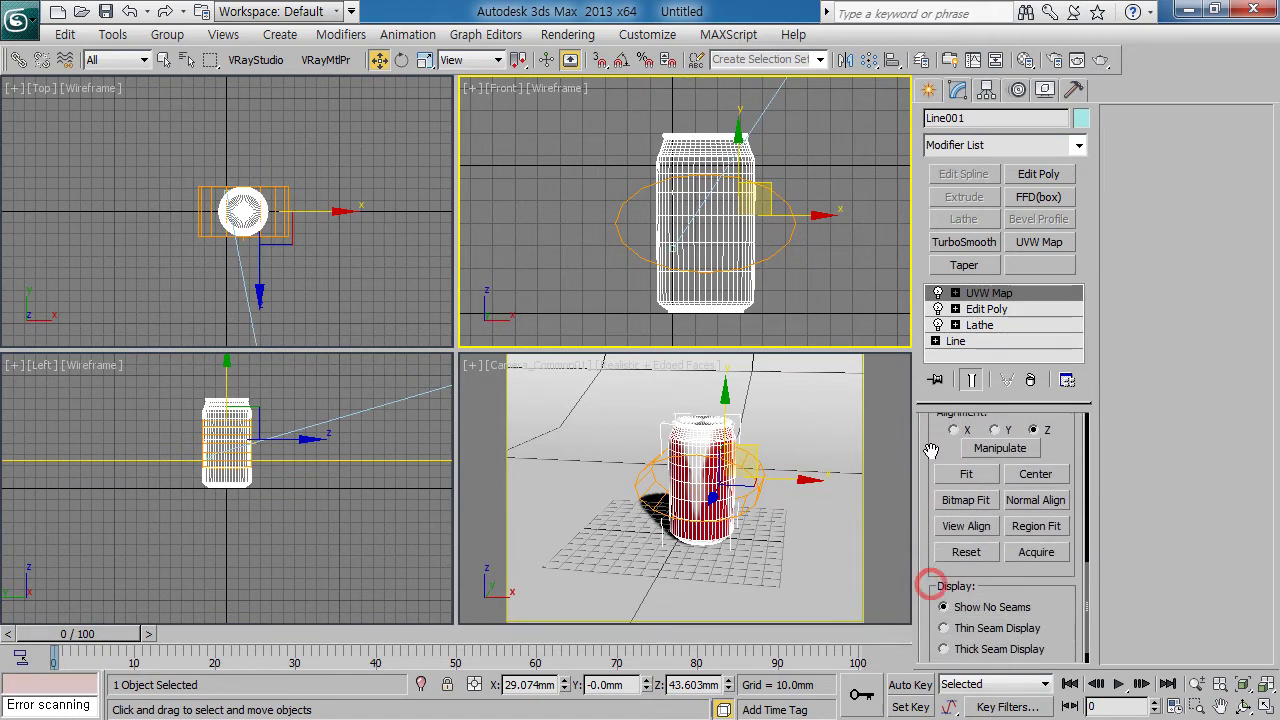
{"action": "left_click", "coordinate": [959, 533]}
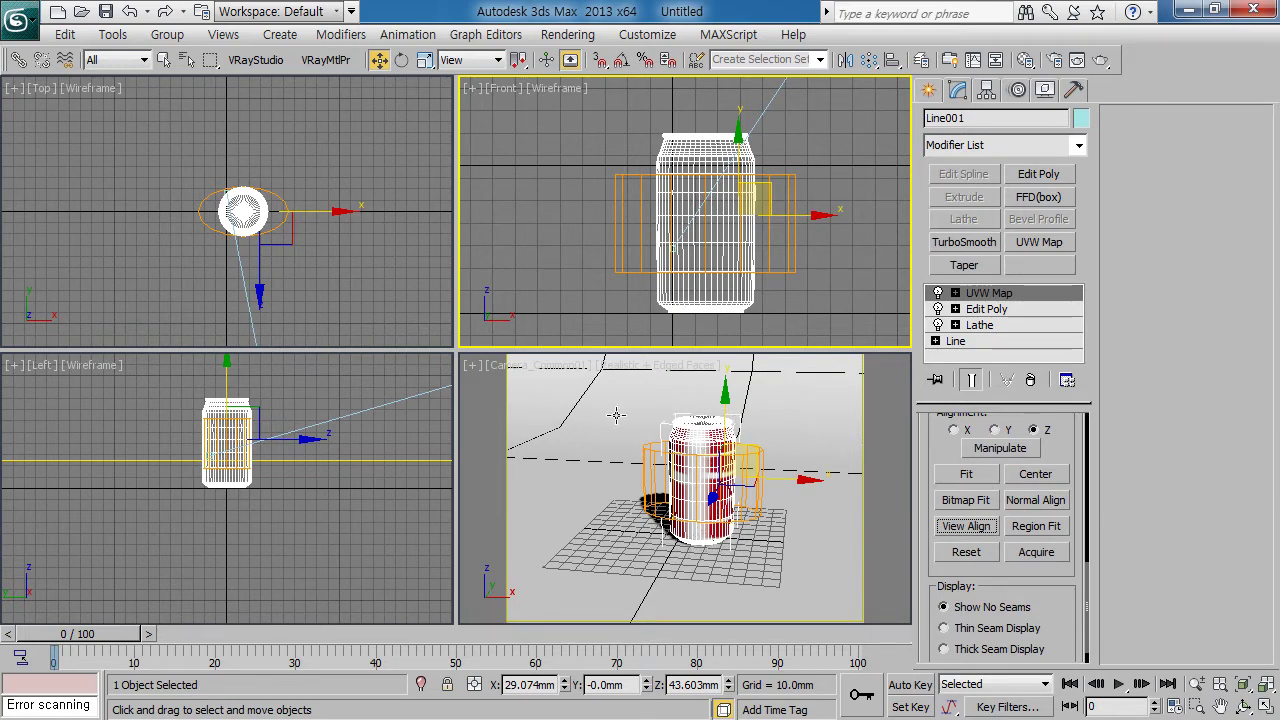
{"action": "left_click", "coordinate": [962, 477]}
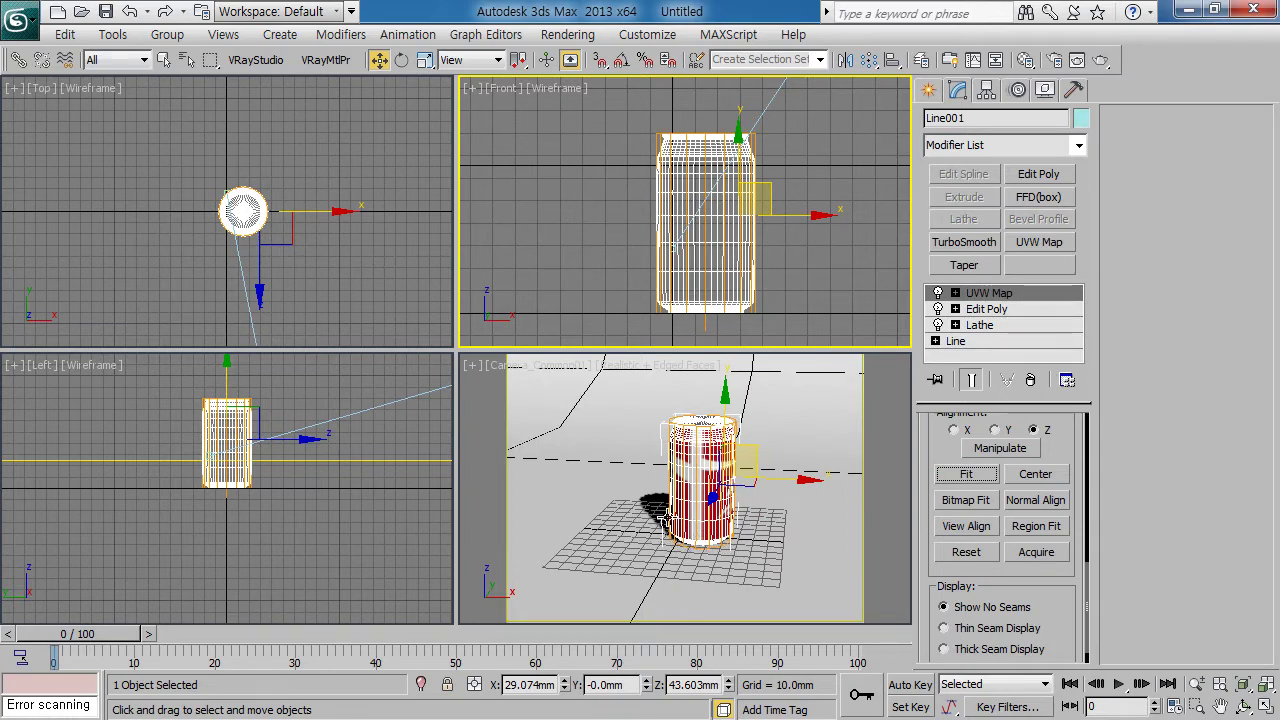
Orbit, pan and dolly the camera closer to the can, then reselect the can
{"action": "left_click", "coordinate": [660, 511]}
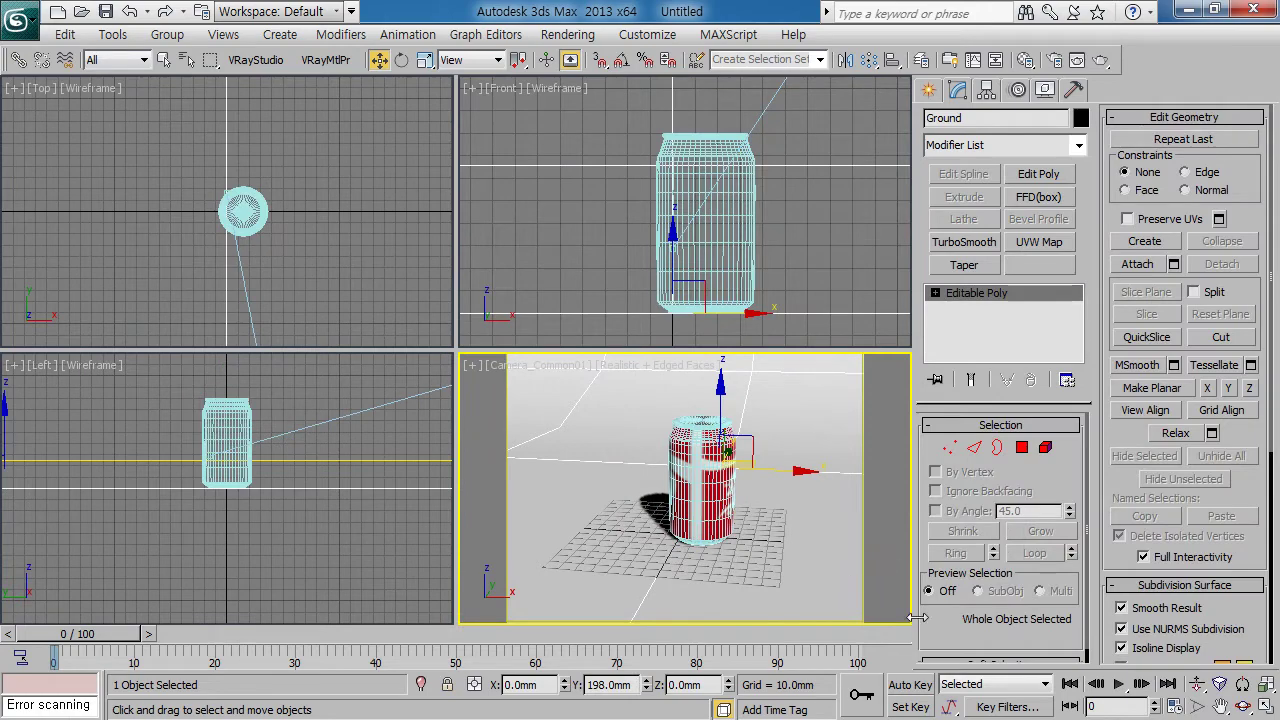
{"action": "left_click", "coordinate": [1243, 706]}
{"action": "mouse_move", "coordinate": [800, 505]}
{"action": "left_mouse_down"}
{"action": "mouse_move", "coordinate": [558, 505]}
{"action": "mouse_move", "coordinate": [551, 491]}
{"action": "mouse_move", "coordinate": [531, 508]}
{"action": "mouse_move", "coordinate": [505, 501]}
{"action": "mouse_move", "coordinate": [563, 508]}
{"action": "mouse_move", "coordinate": [551, 514]}
{"action": "mouse_move", "coordinate": [531, 494]}
{"action": "left_mouse_up"}
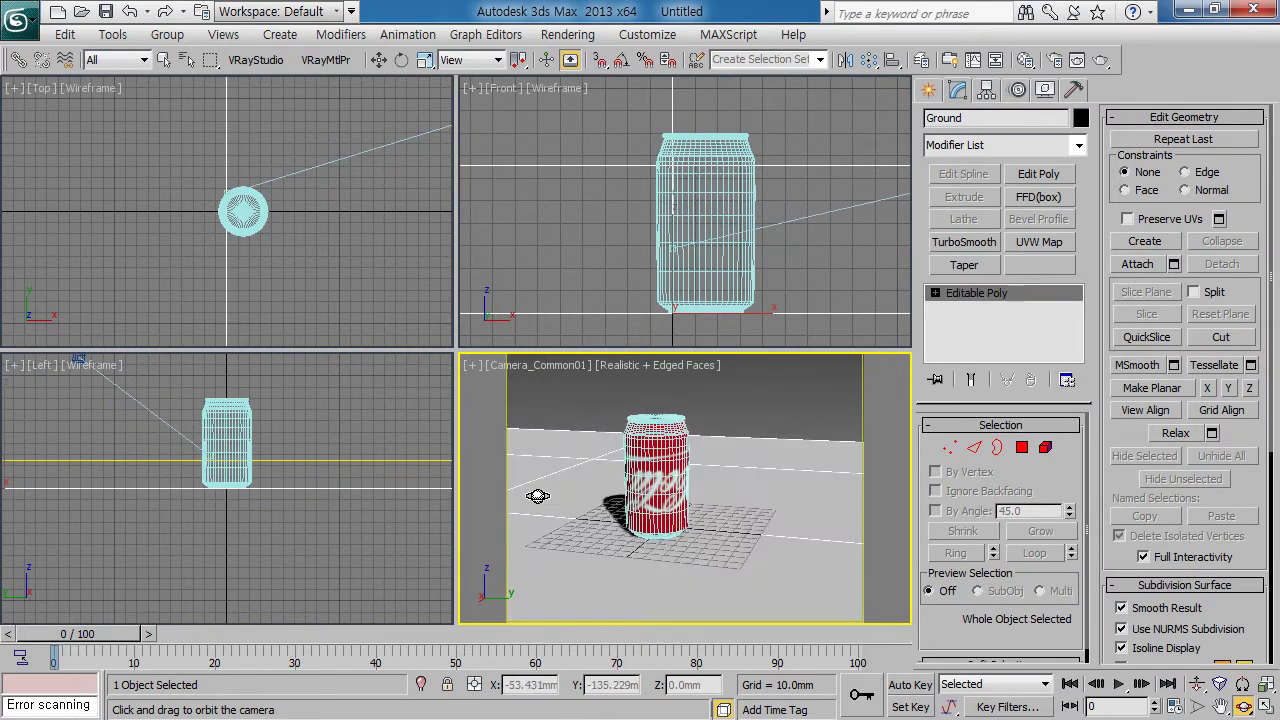
{"action": "left_click", "coordinate": [1221, 706]}
{"action": "mouse_move", "coordinate": [720, 525]}
{"action": "left_mouse_down"}
{"action": "mouse_move", "coordinate": [760, 542]}
{"action": "mouse_move", "coordinate": [712, 520]}
{"action": "mouse_move", "coordinate": [712, 500]}
{"action": "left_mouse_up"}
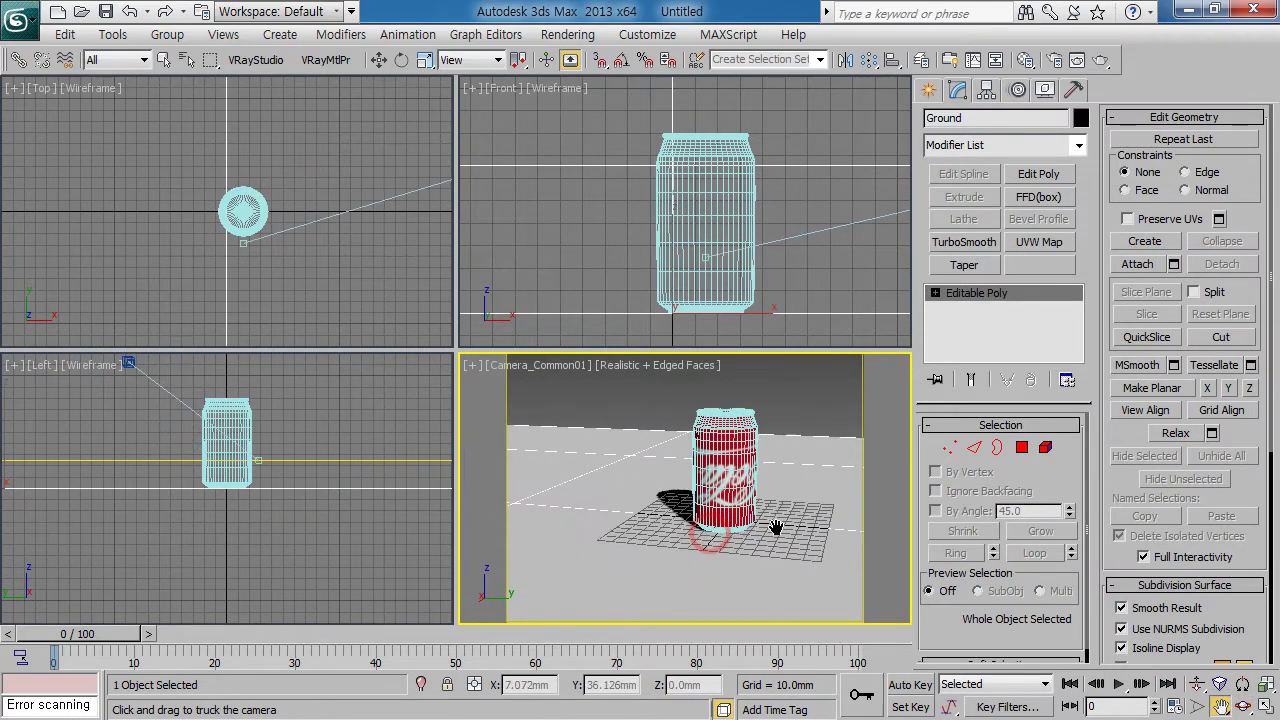
{"action": "left_click", "coordinate": [1197, 683]}
{"action": "key", "text": "w"}
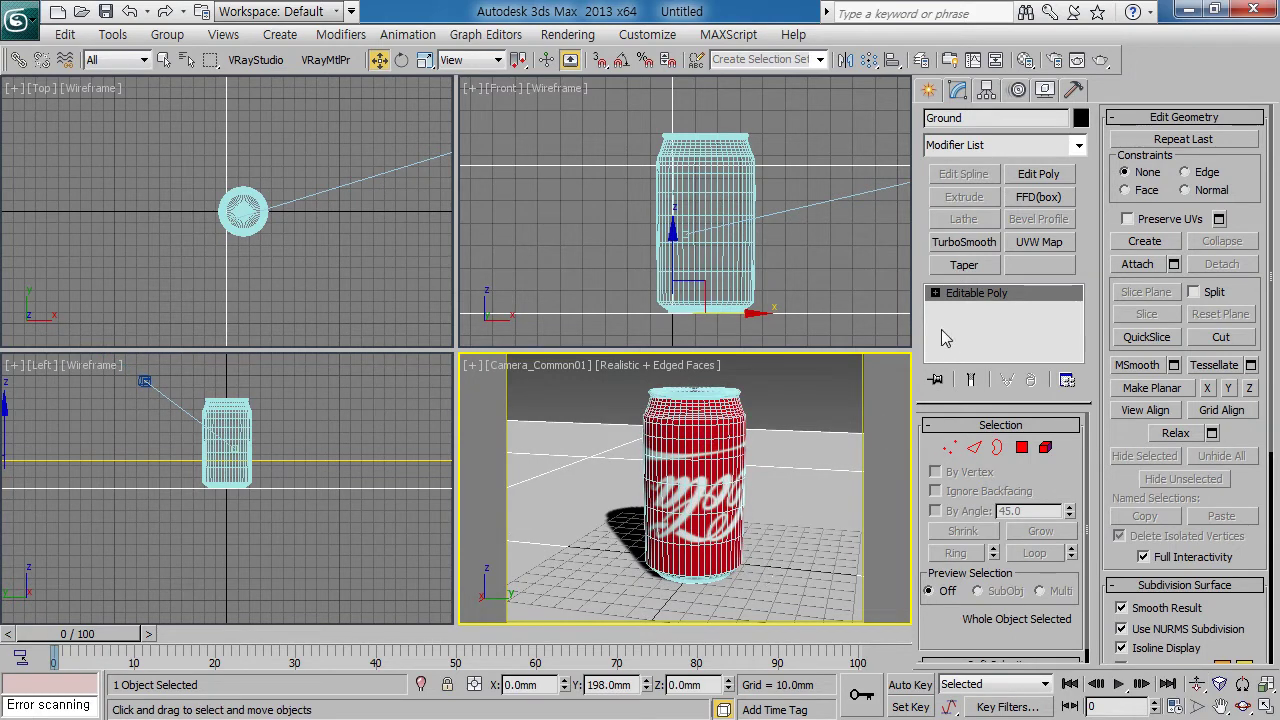
{"action": "left_click", "coordinate": [695, 488]}
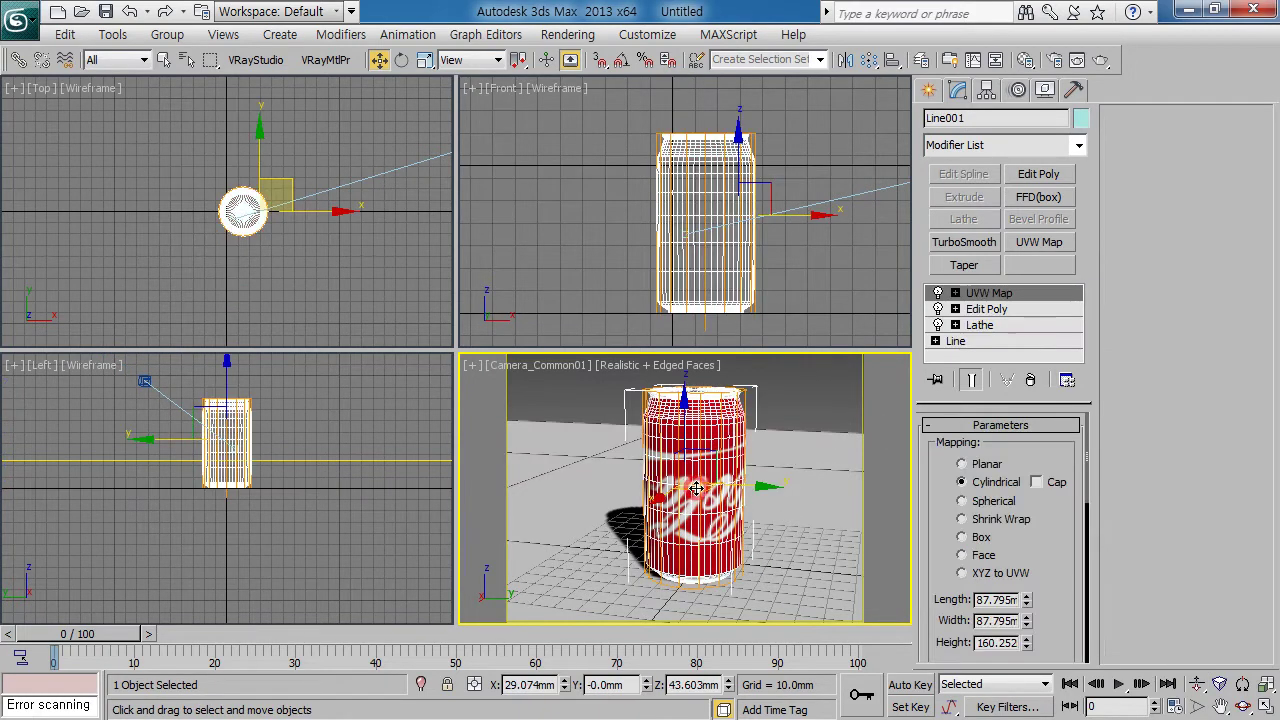
Select the UVW Map Gizmo sub-object with the Front viewport active
{"action": "left_click", "coordinate": [955, 294]}
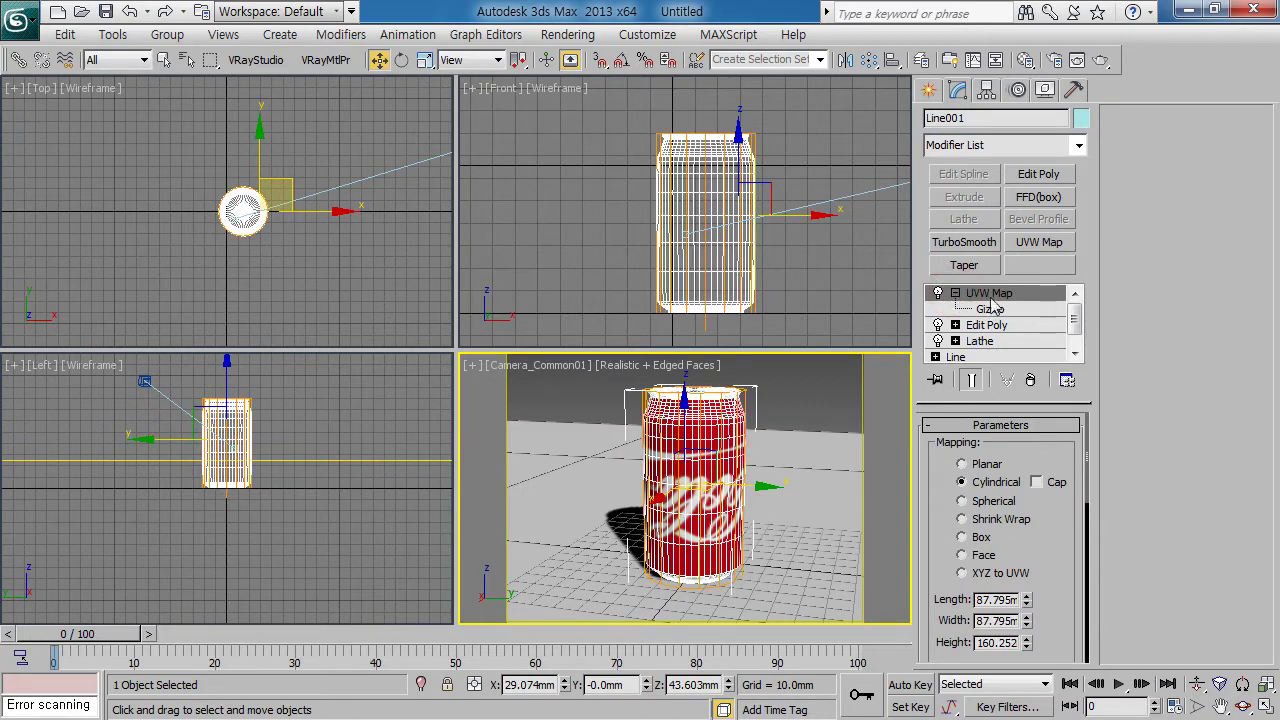
{"action": "left_click", "coordinate": [988, 310]}
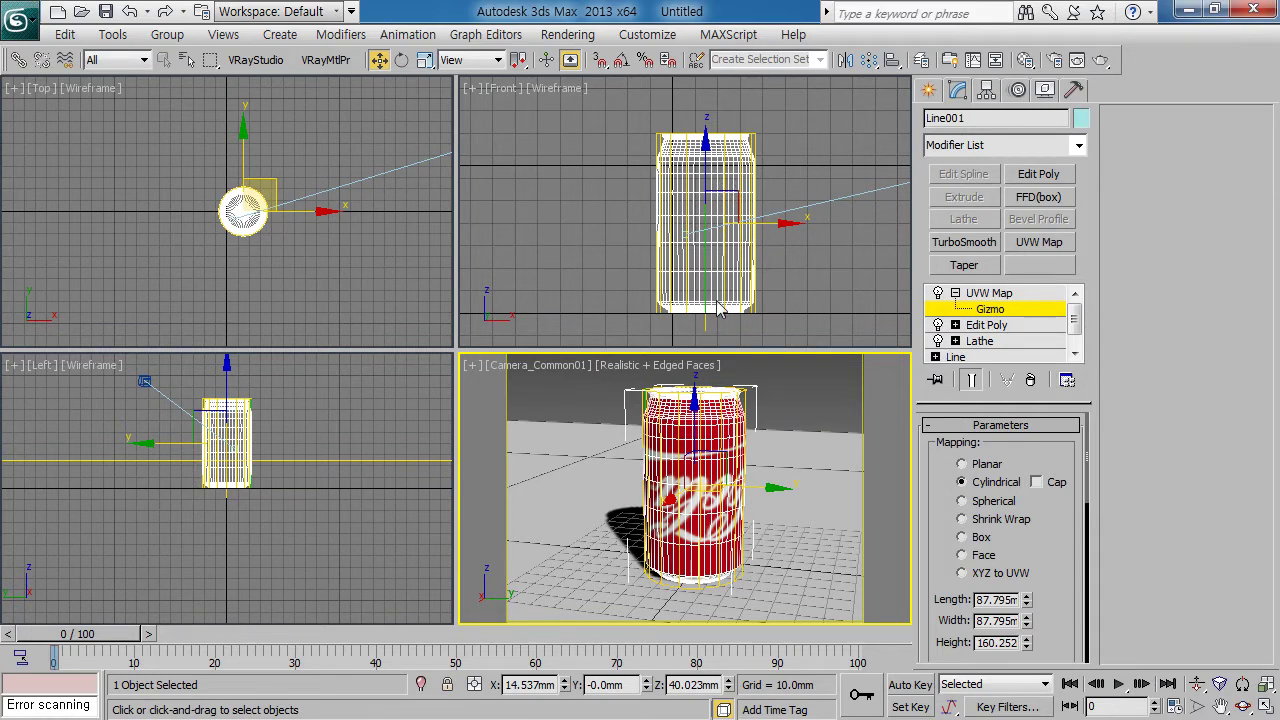
{"action": "left_click", "coordinate": [659, 206]}
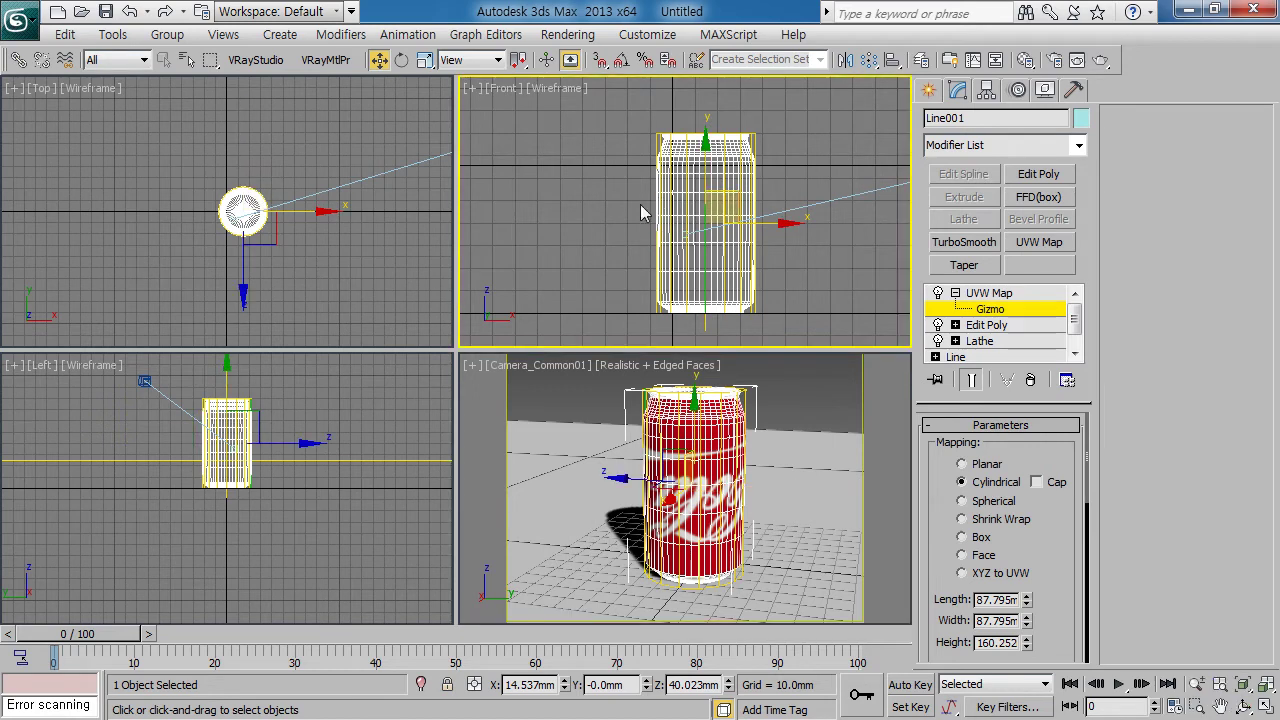
Rotate the mapping gizmo 180° about Z by offset entry, then reopen the Material Editor
{"action": "left_click", "coordinate": [401, 60]}
{"action": "right_click", "coordinate": [401, 60]}
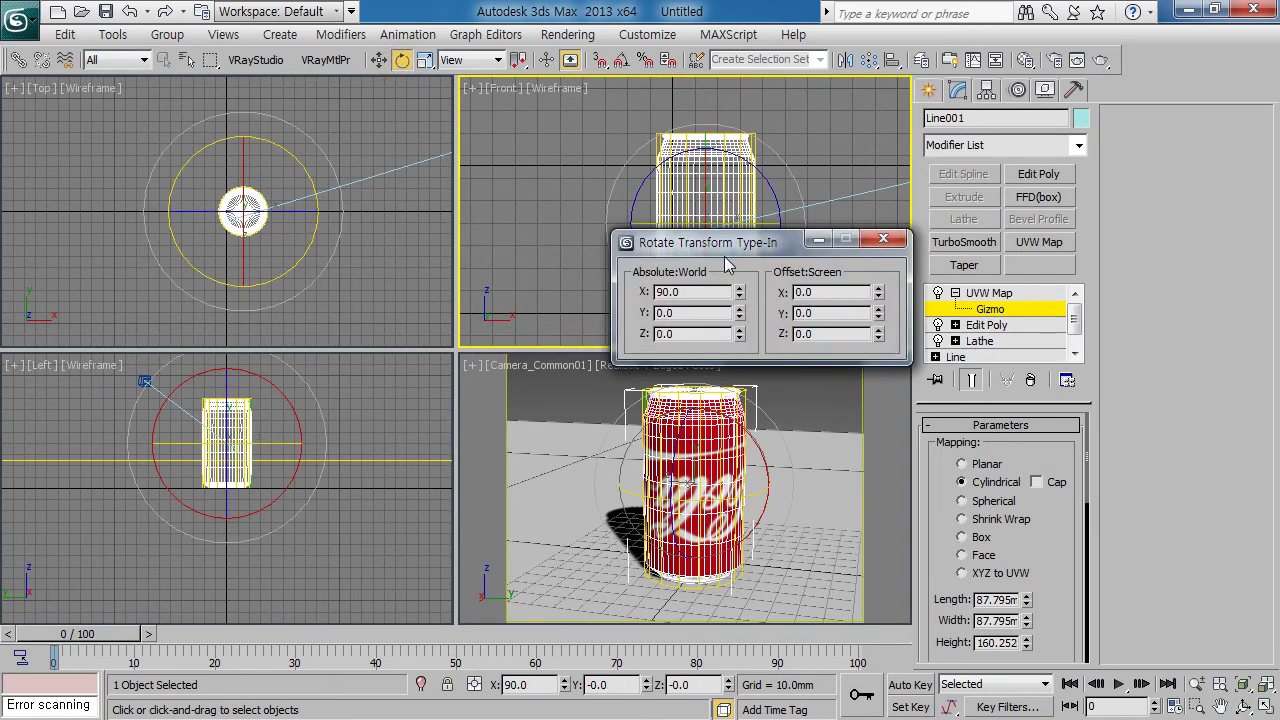
{"action": "left_click_drag", "start_coordinate": [700, 235], "coordinate": [876, 151]}
{"action": "double_click", "coordinate": [1006, 243]}
{"action": "type", "text": "18"}
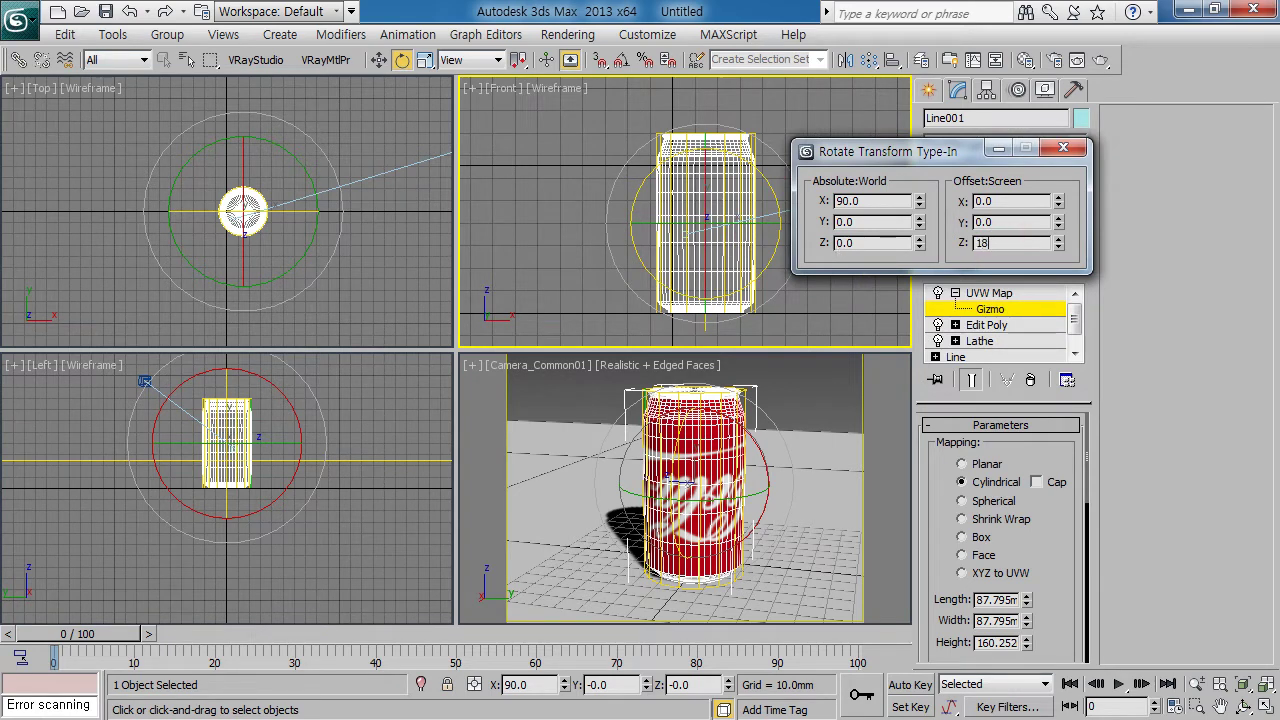
{"action": "type", "text": "0"}
{"action": "key", "text": "Return"}
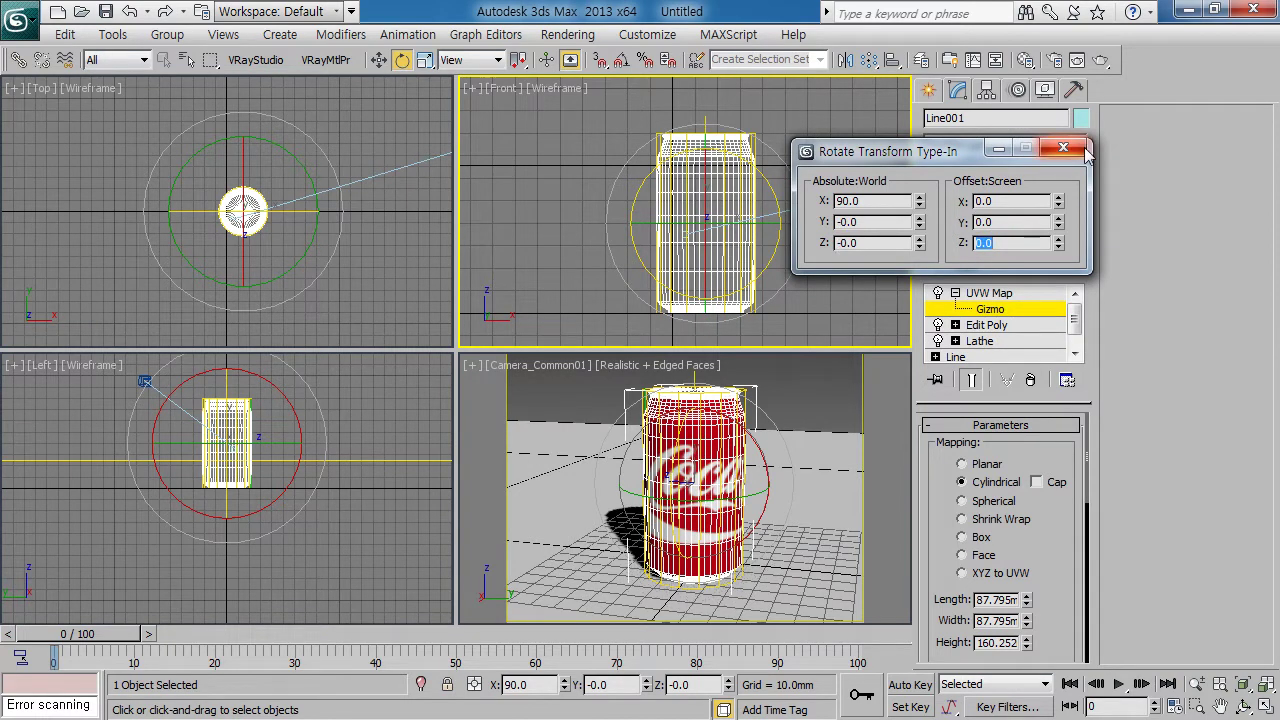
{"action": "left_click", "coordinate": [1063, 148]}
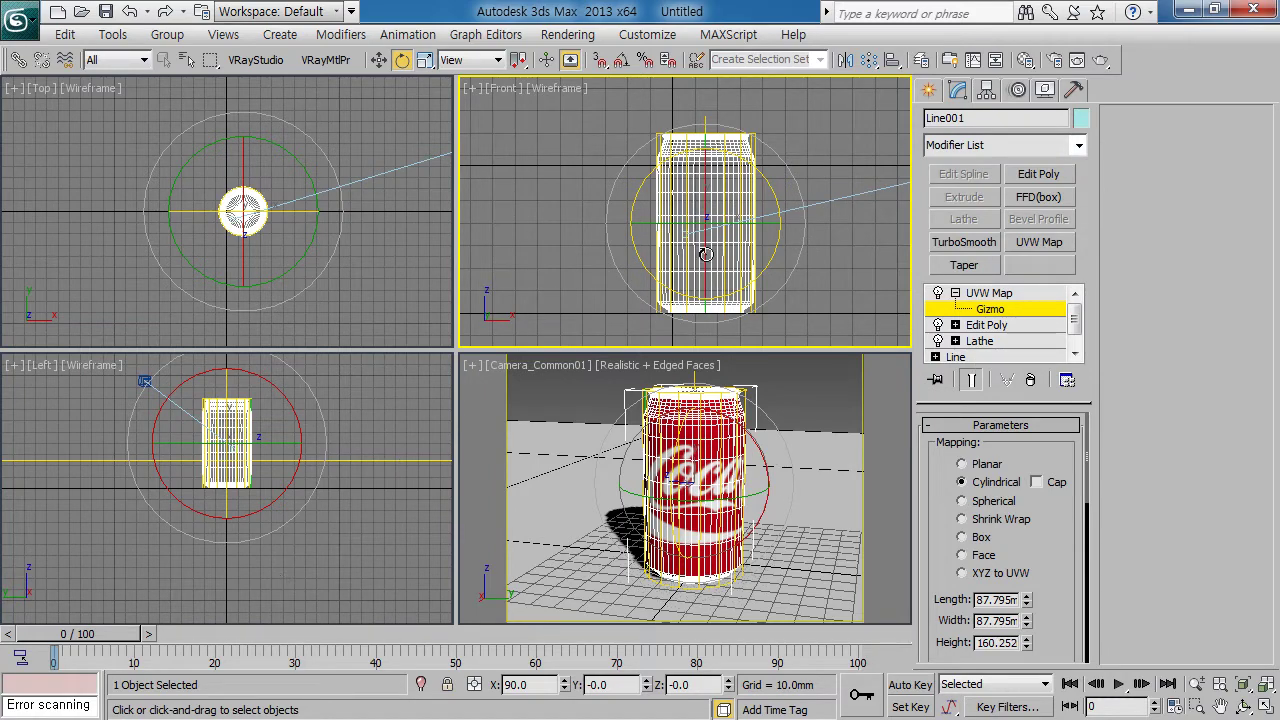
{"action": "left_click", "coordinate": [1025, 59]}
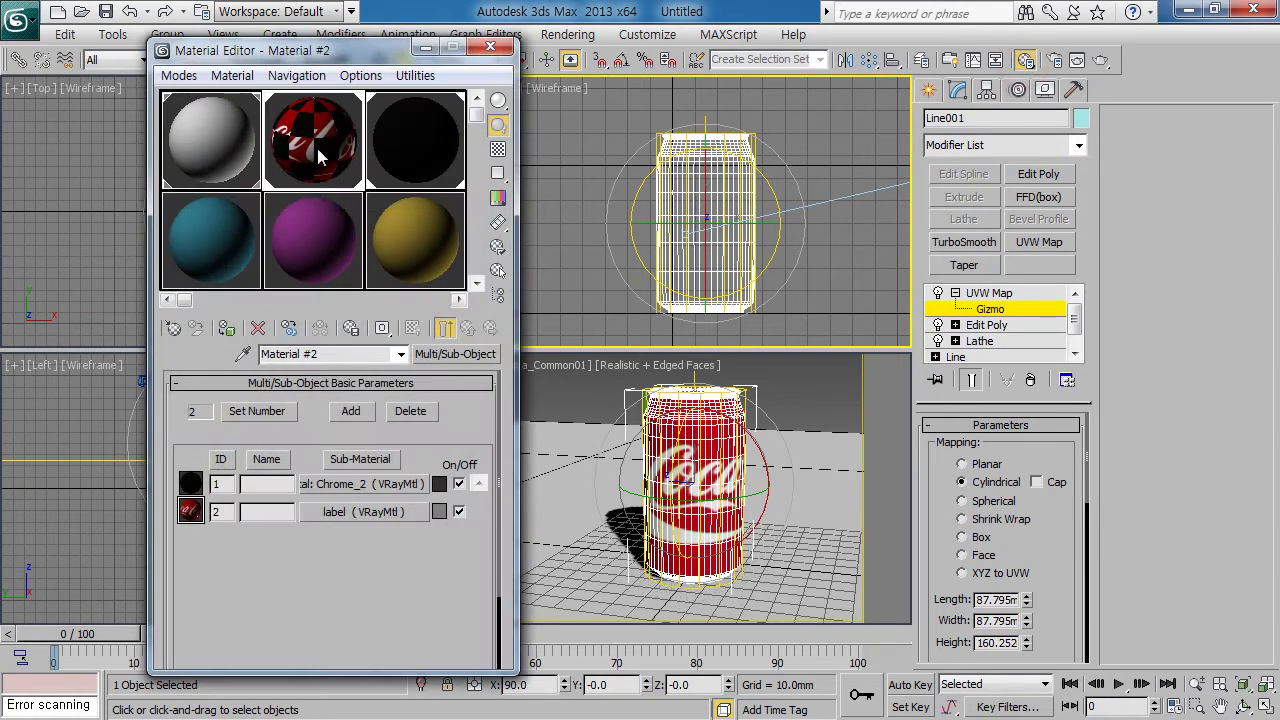
View the label's coca-cola-05.jpg bitmap, then close the Material Editor
{"action": "left_click", "coordinate": [405, 512]}
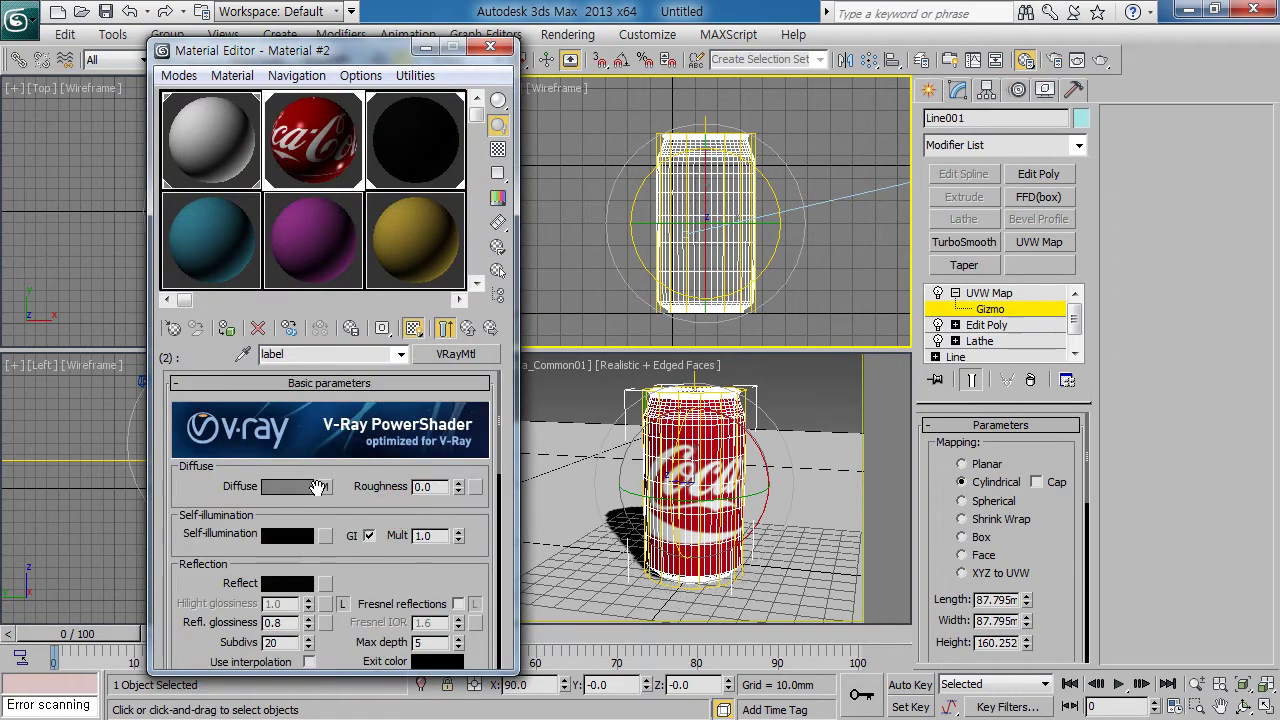
{"action": "left_click", "coordinate": [332, 490]}
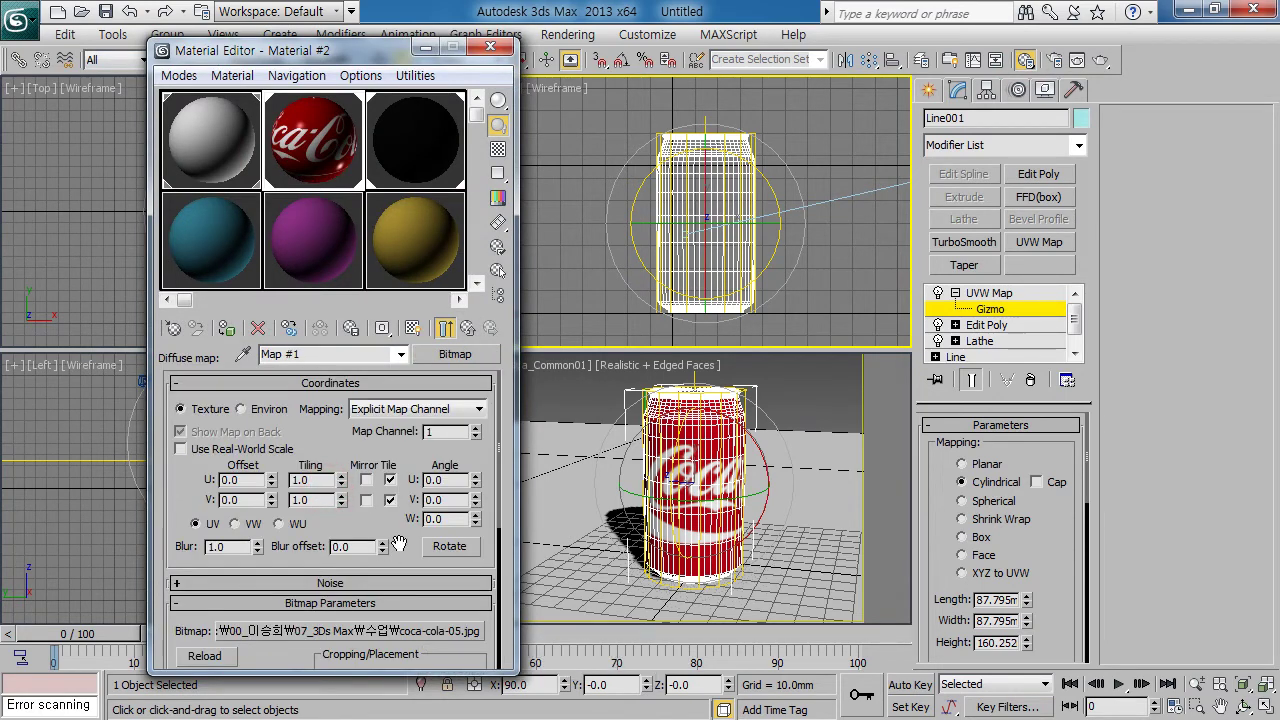
{"action": "left_click_drag", "start_coordinate": [398, 543], "coordinate": [398, 362]}
{"action": "left_click", "coordinate": [433, 495]}
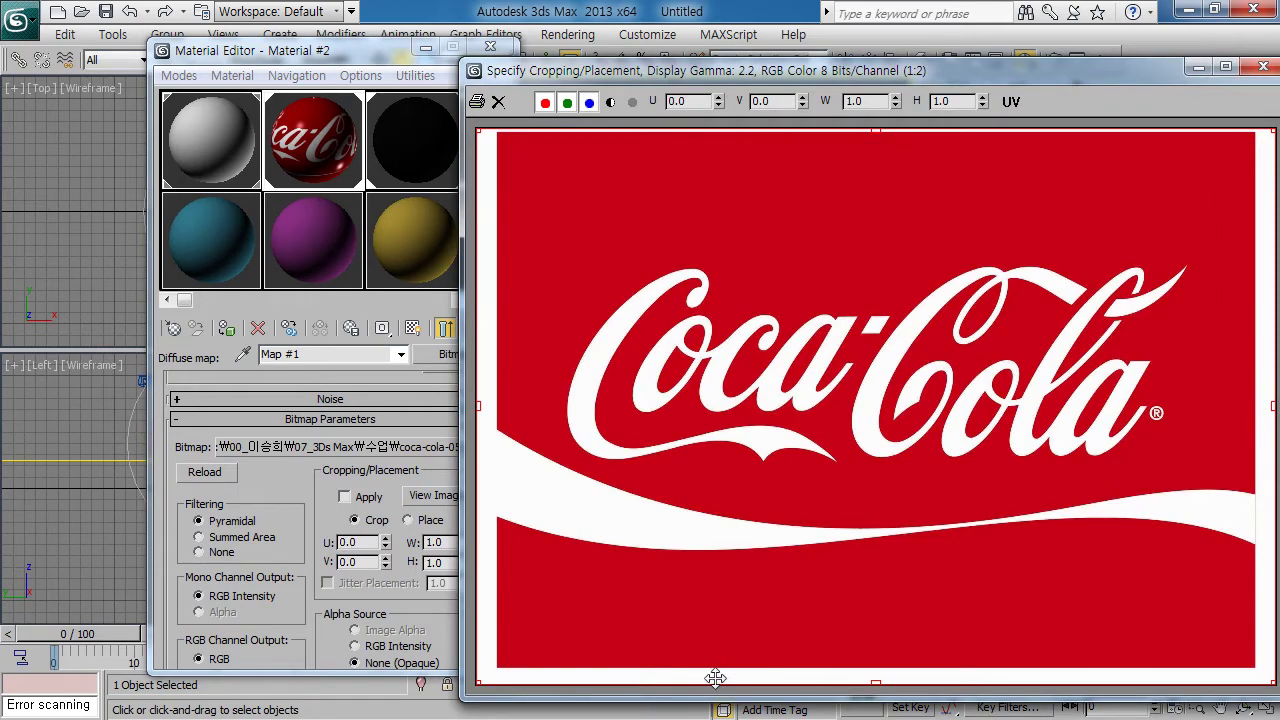
{"action": "left_click", "coordinate": [1262, 67]}
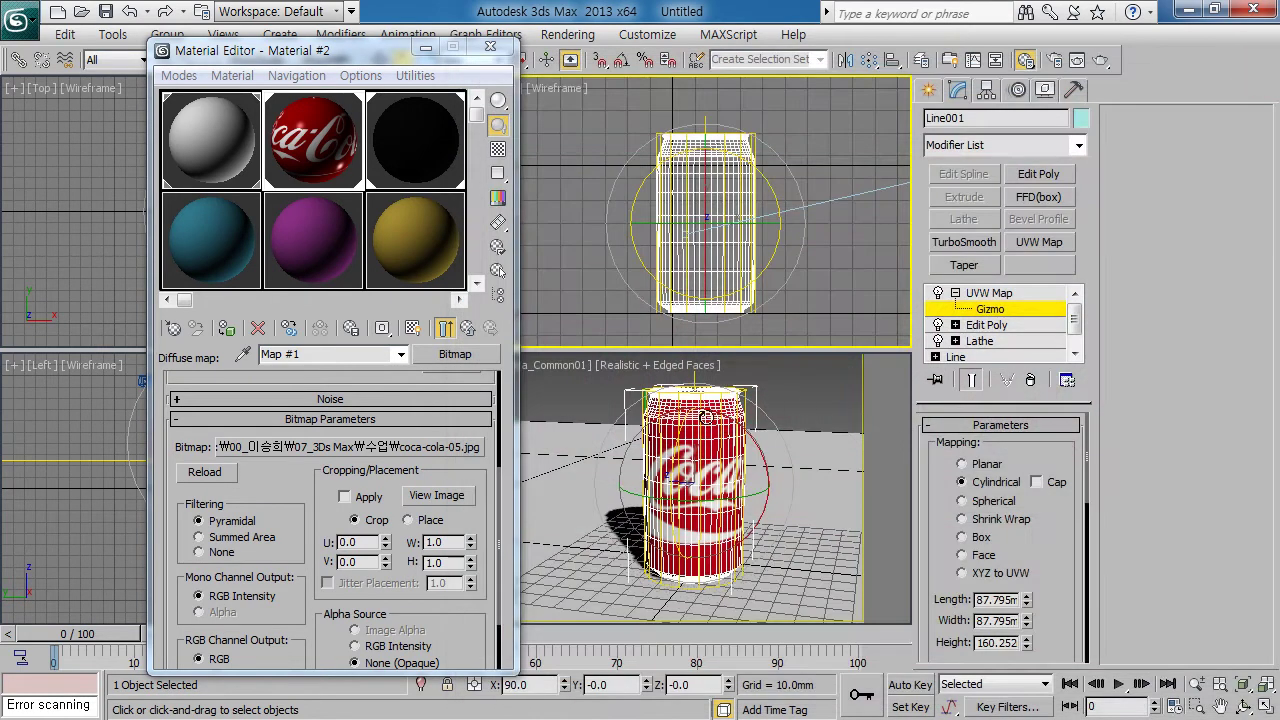
{"action": "left_click", "coordinate": [490, 47]}
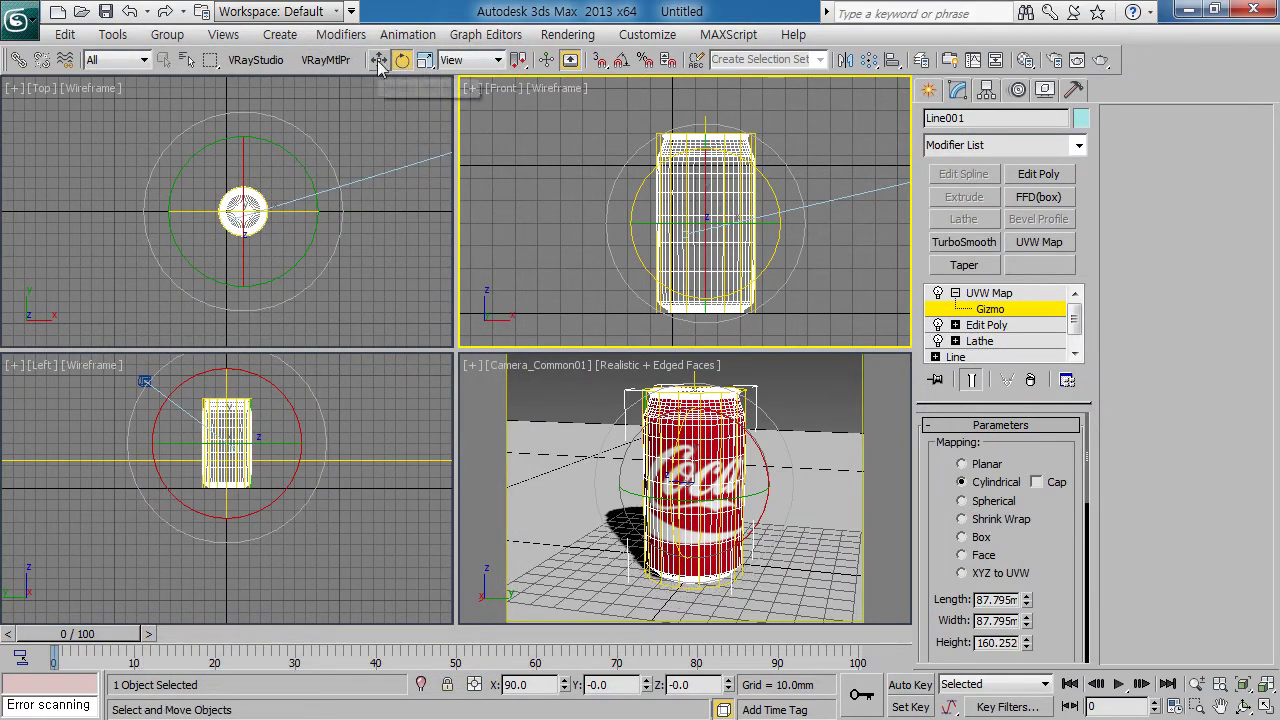
Scale the label mapping gizmo to 89% along Y, then render with V-Ray
{"action": "left_click", "coordinate": [425, 59]}
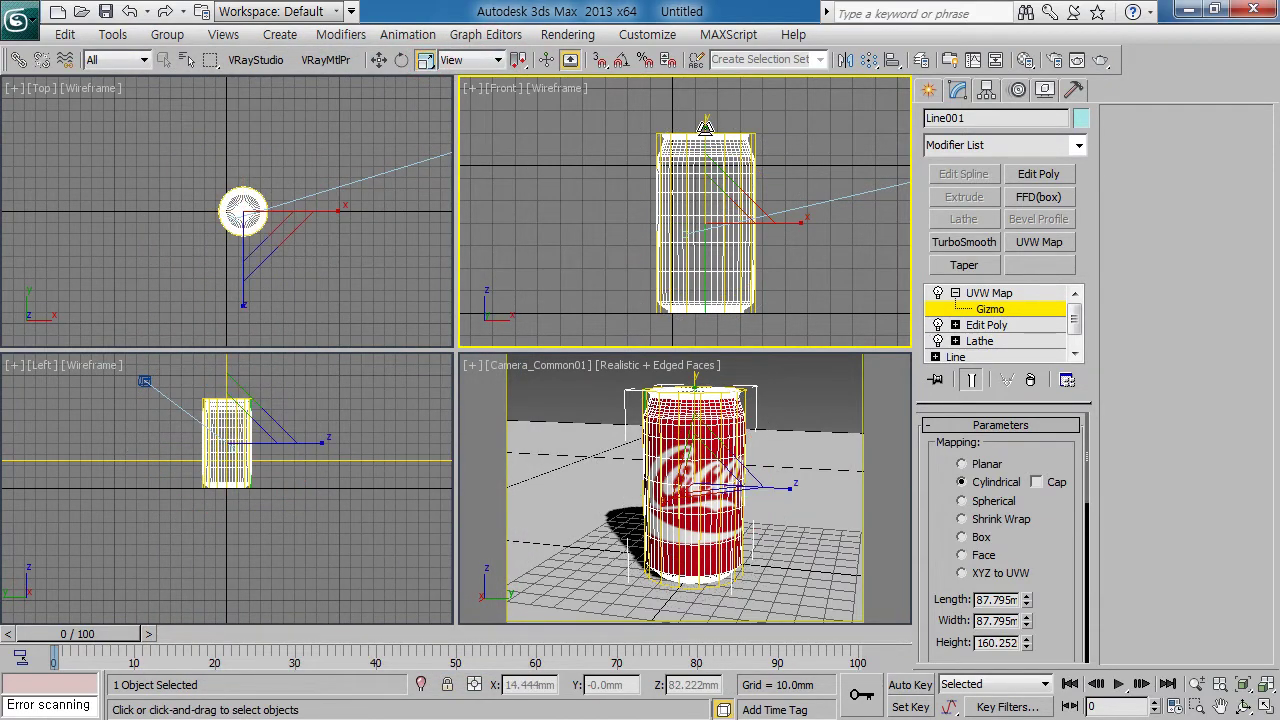
{"action": "left_click_drag", "start_coordinate": [705, 125], "coordinate": [705, 135]}
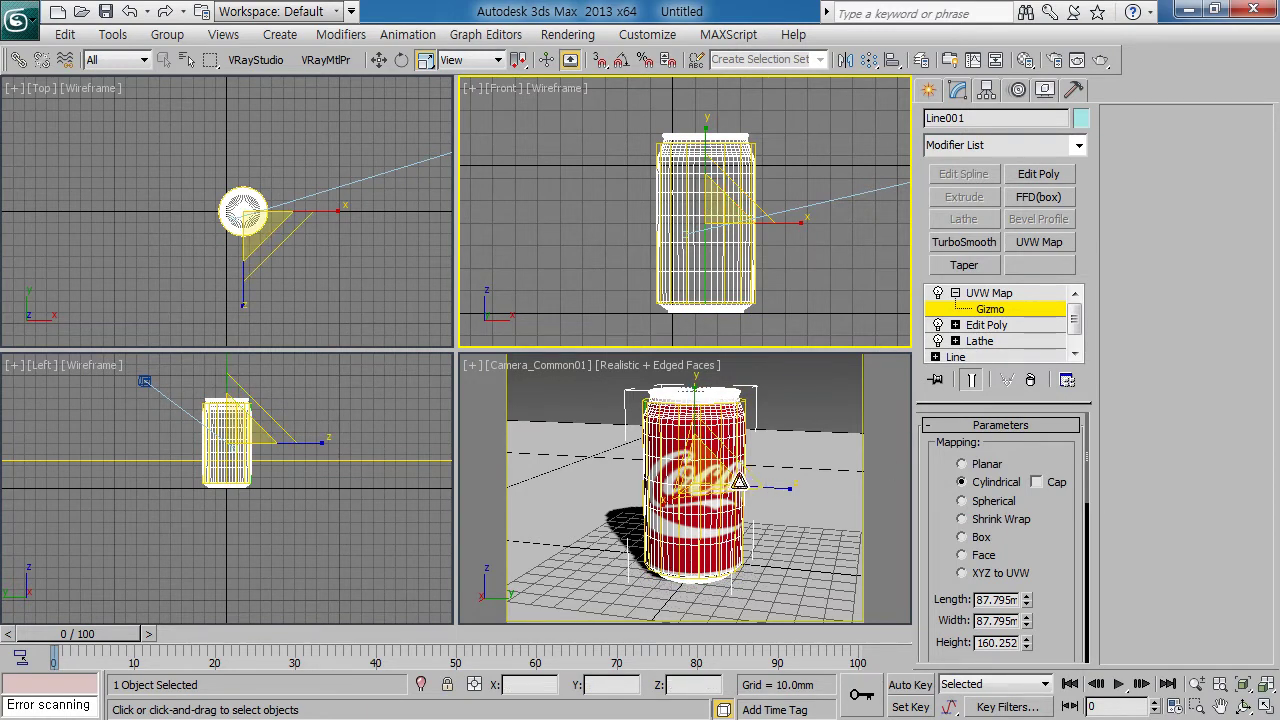
{"action": "left_click", "coordinate": [1008, 310]}
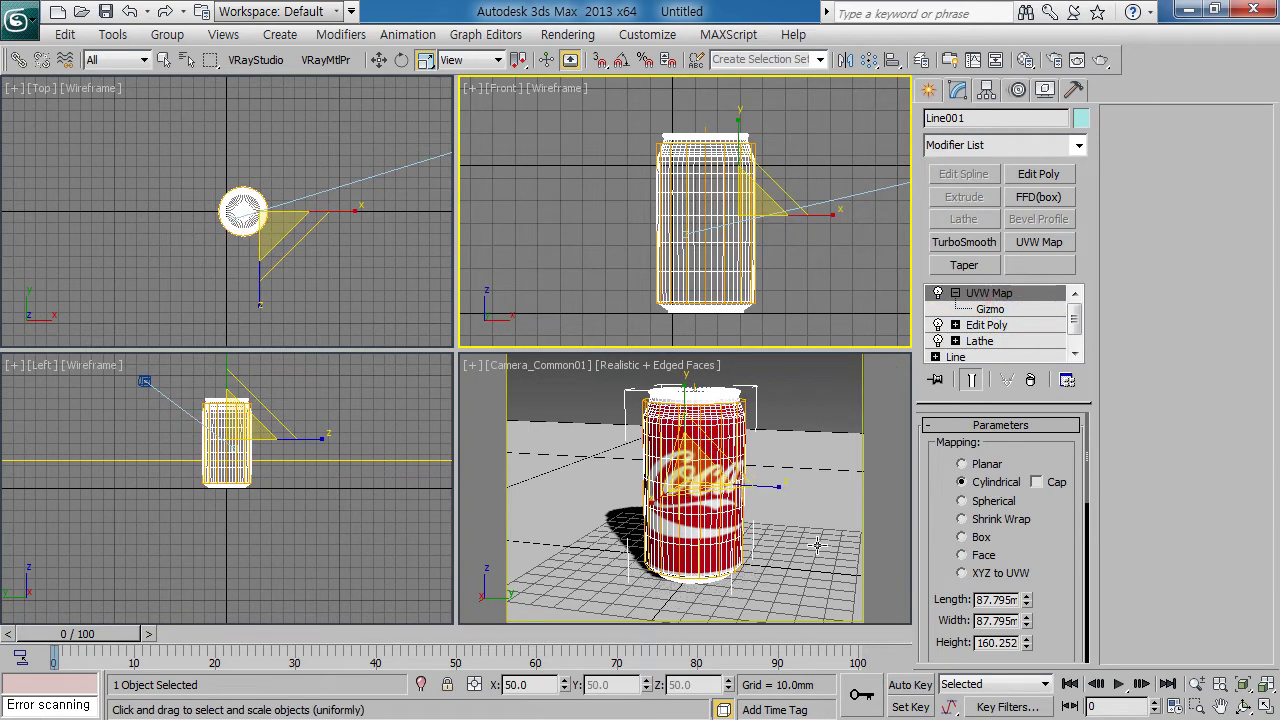
{"action": "left_click", "coordinate": [796, 412]}
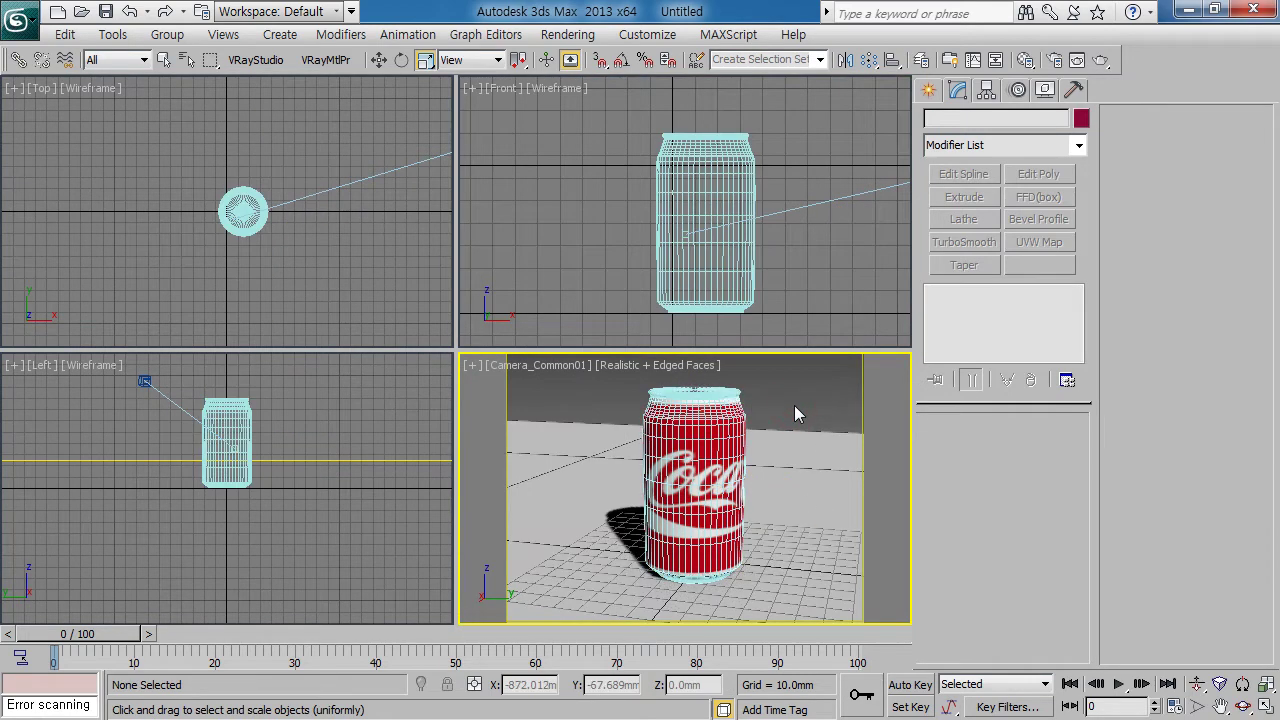
{"action": "key", "text": "shift+q"}
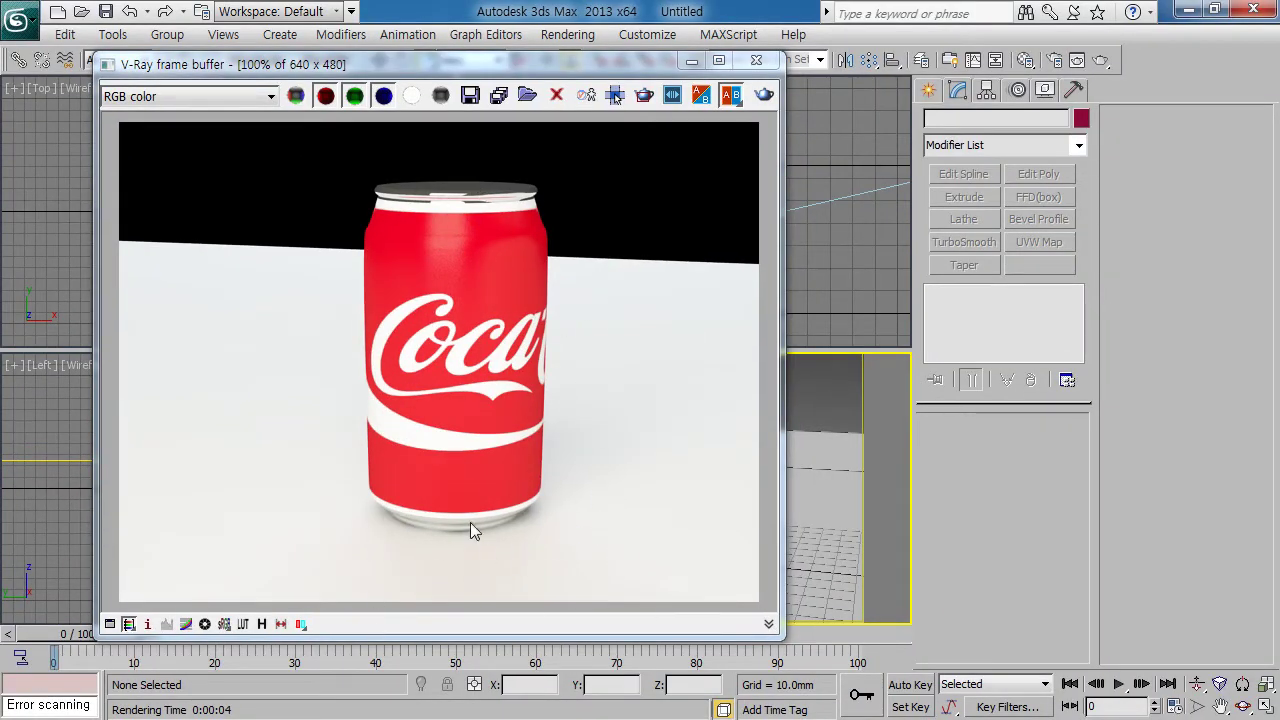
Minimize the render window and open Ground_mat in the Material Editor
{"action": "left_click", "coordinate": [691, 61]}
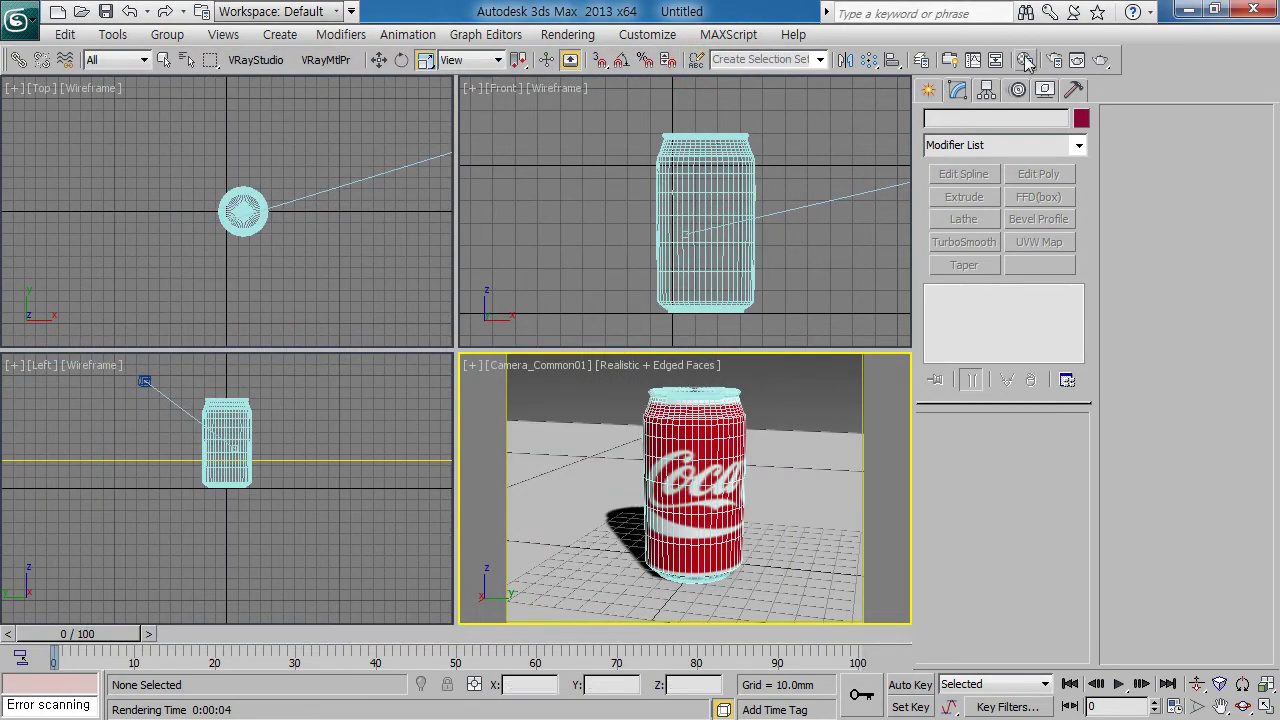
{"action": "left_click", "coordinate": [1025, 59]}
{"action": "left_click", "coordinate": [197, 143]}
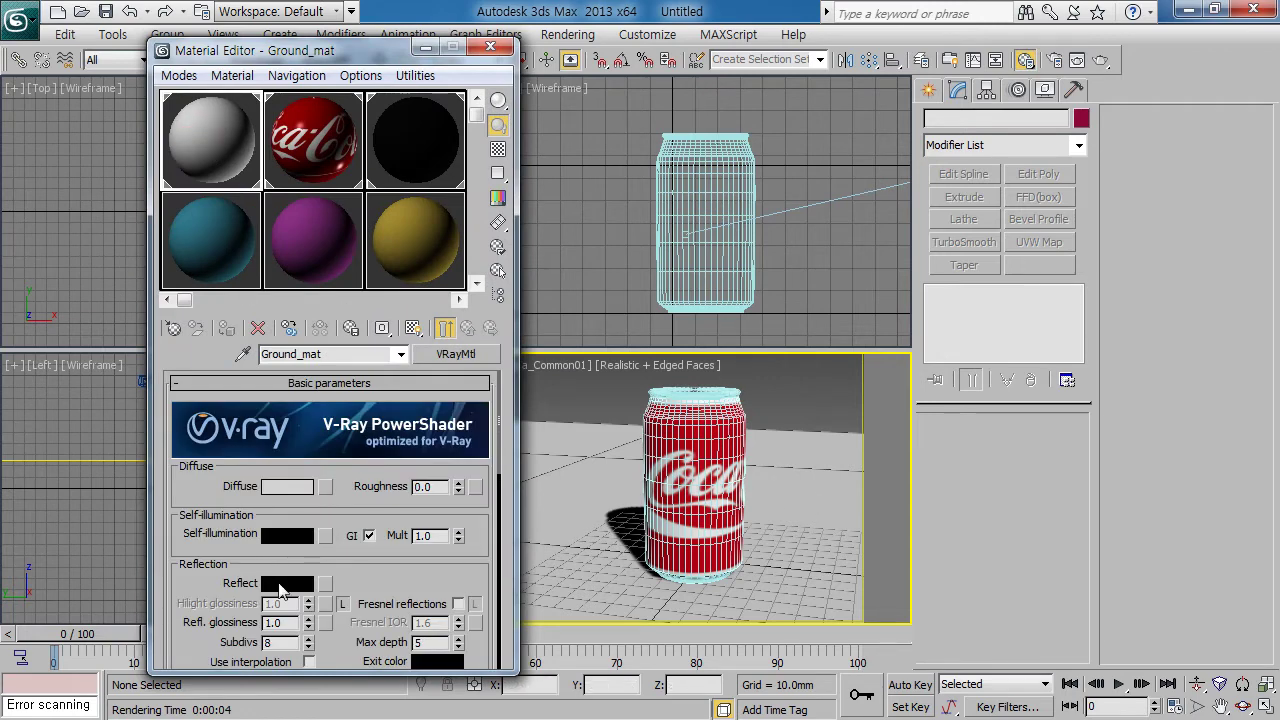
Set Ground_mat's reflect colour to a dark grey of value 50
{"action": "left_click", "coordinate": [282, 586]}
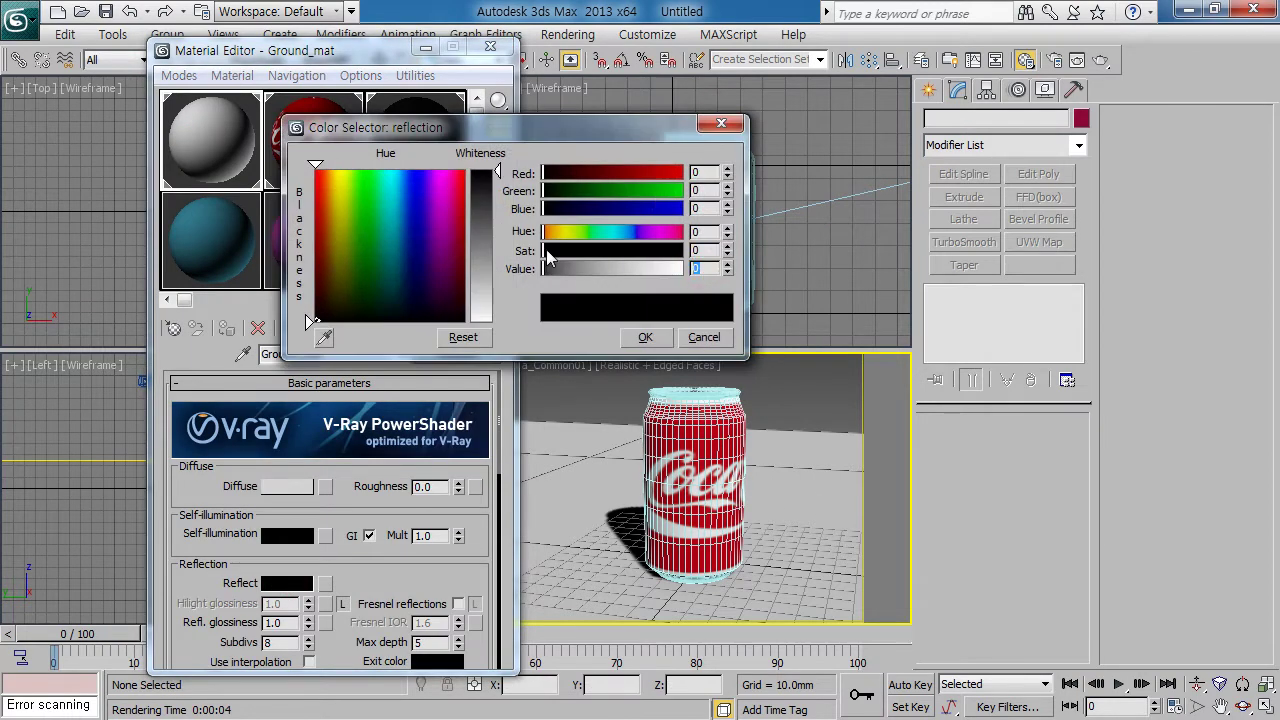
{"action": "type", "text": "50"}
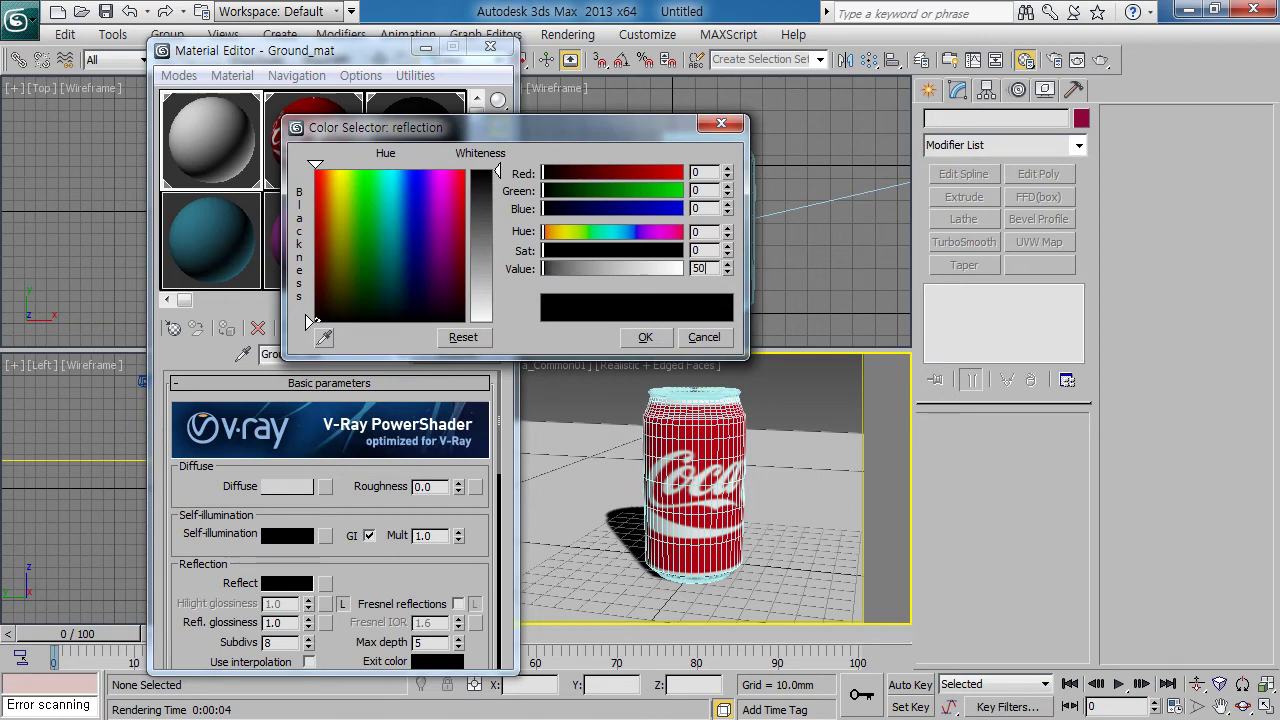
{"action": "key", "text": "Return"}
{"action": "left_click", "coordinate": [644, 339]}
Render to check the floor reflection, then close the frame buffer and Material Editor
{"action": "key", "text": "shift+q"}
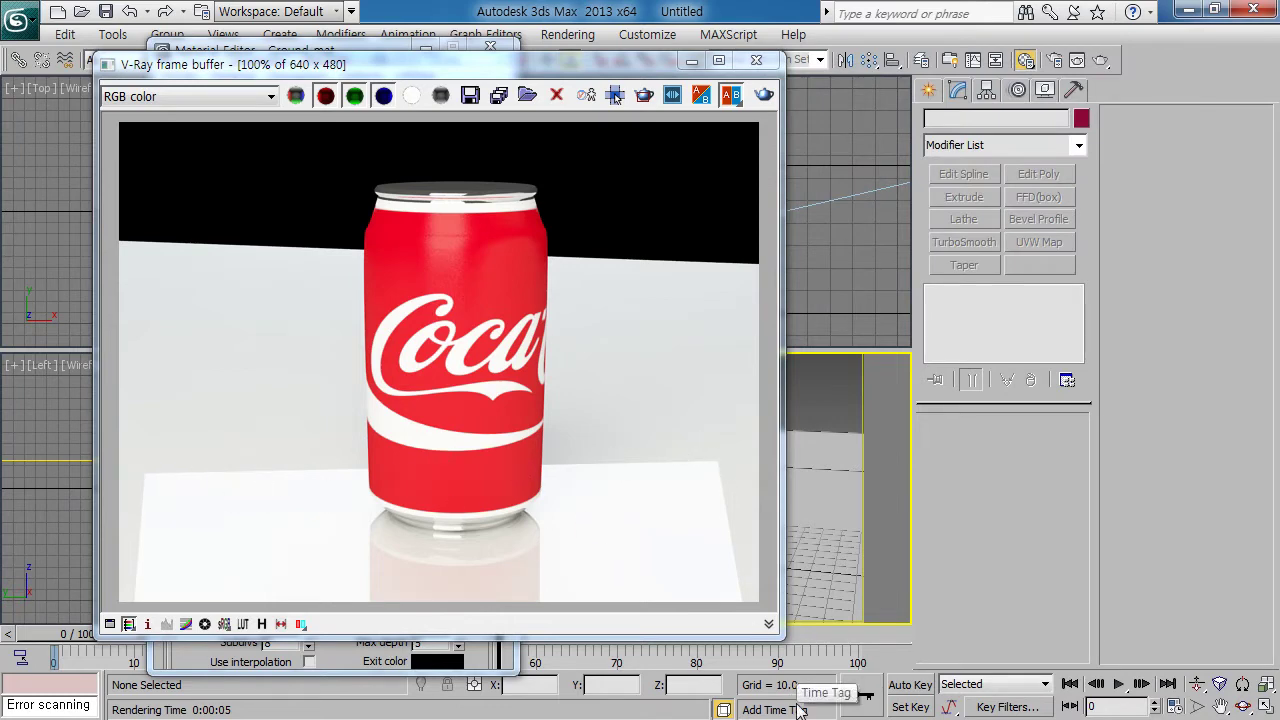
{"action": "left_click", "coordinate": [691, 61]}
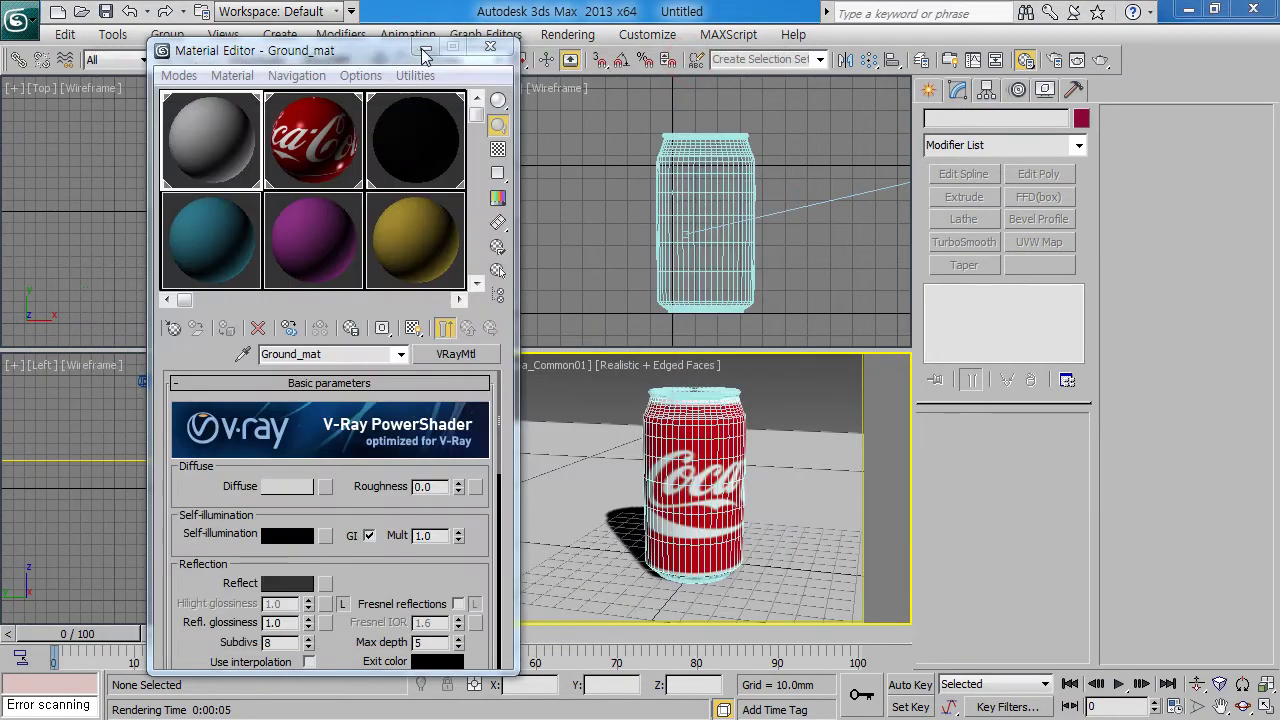
{"action": "left_click", "coordinate": [489, 48]}
{"action": "left_click", "coordinate": [317, 283]}
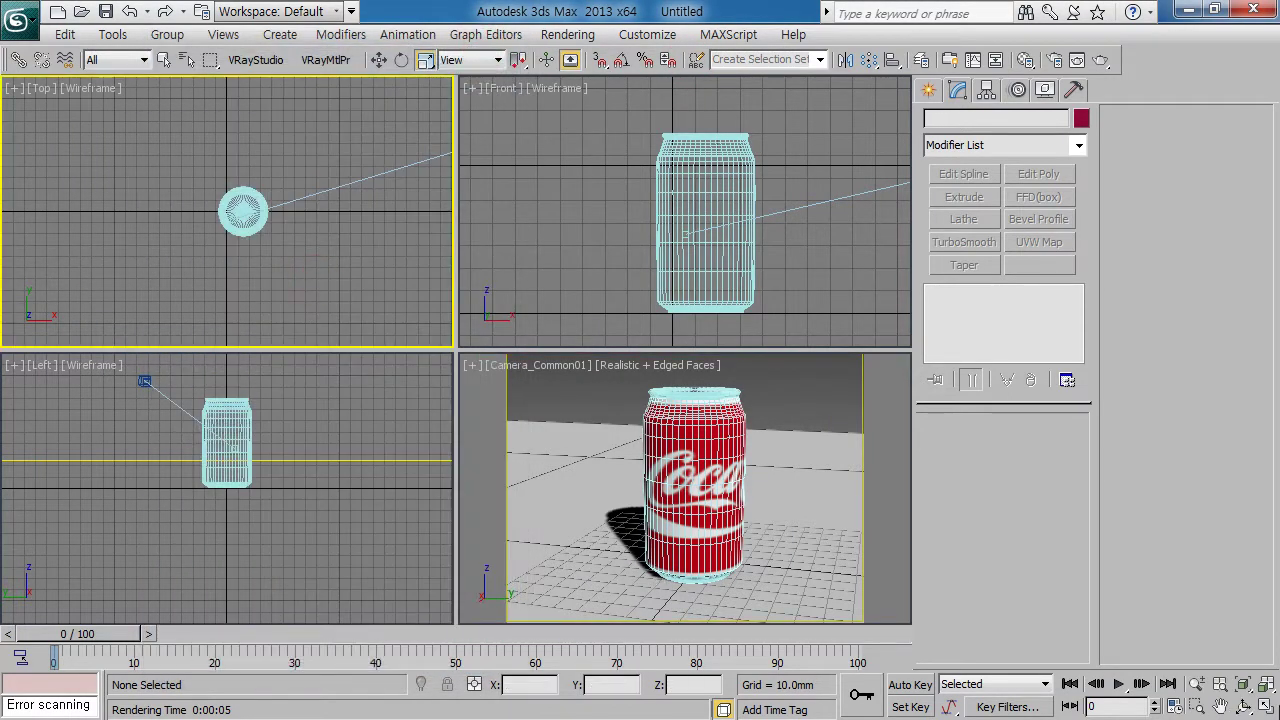
Zoom extents in all views and select VRayLight_Right
{"action": "left_click", "coordinate": [1267, 684]}
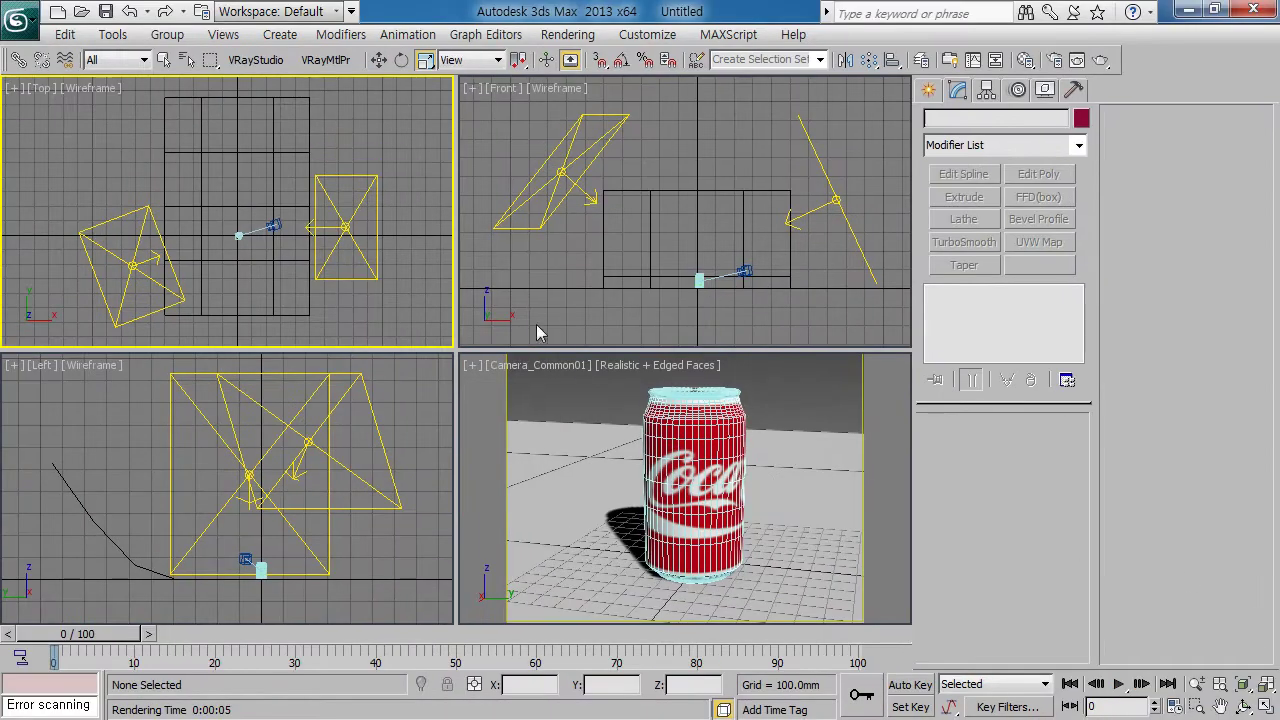
{"action": "left_click", "coordinate": [160, 298]}
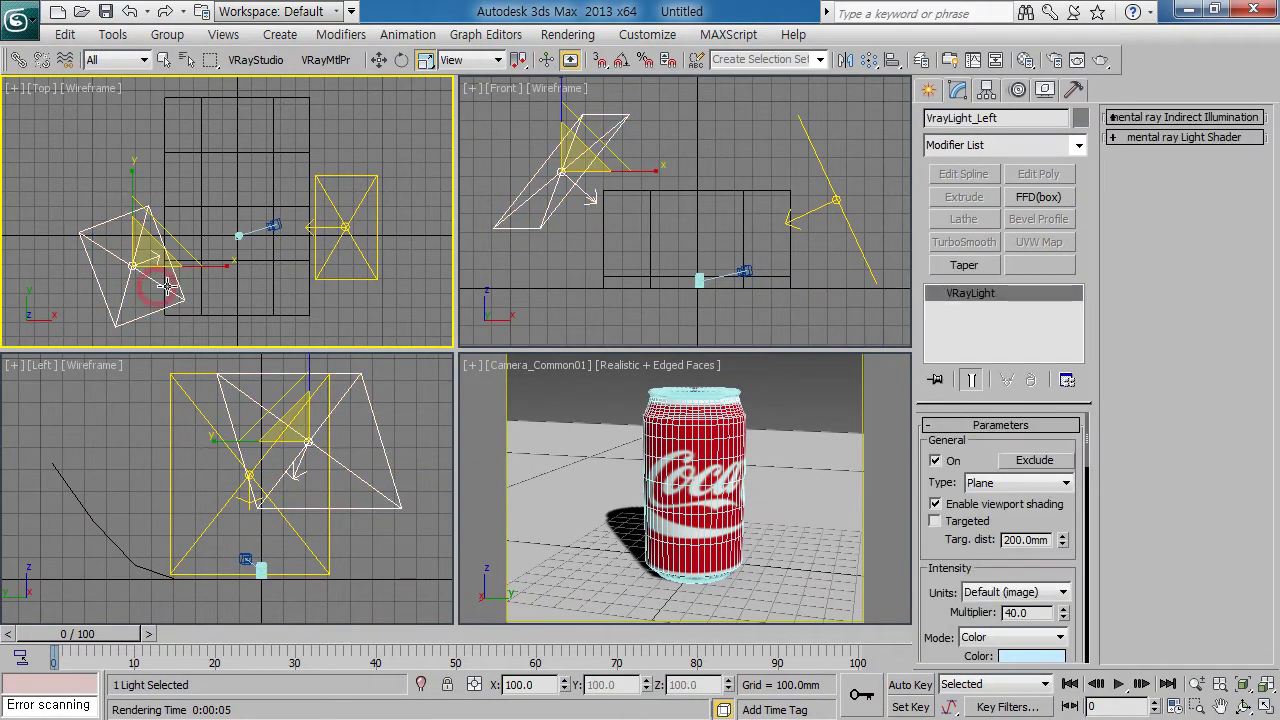
{"action": "left_click", "coordinate": [334, 278]}
{"action": "scroll", "coordinate": [245, 258], "scroll_direction": "up", "scroll_amount": 2}
{"action": "scroll", "coordinate": [245, 258], "scroll_direction": "up", "scroll_amount": 2}
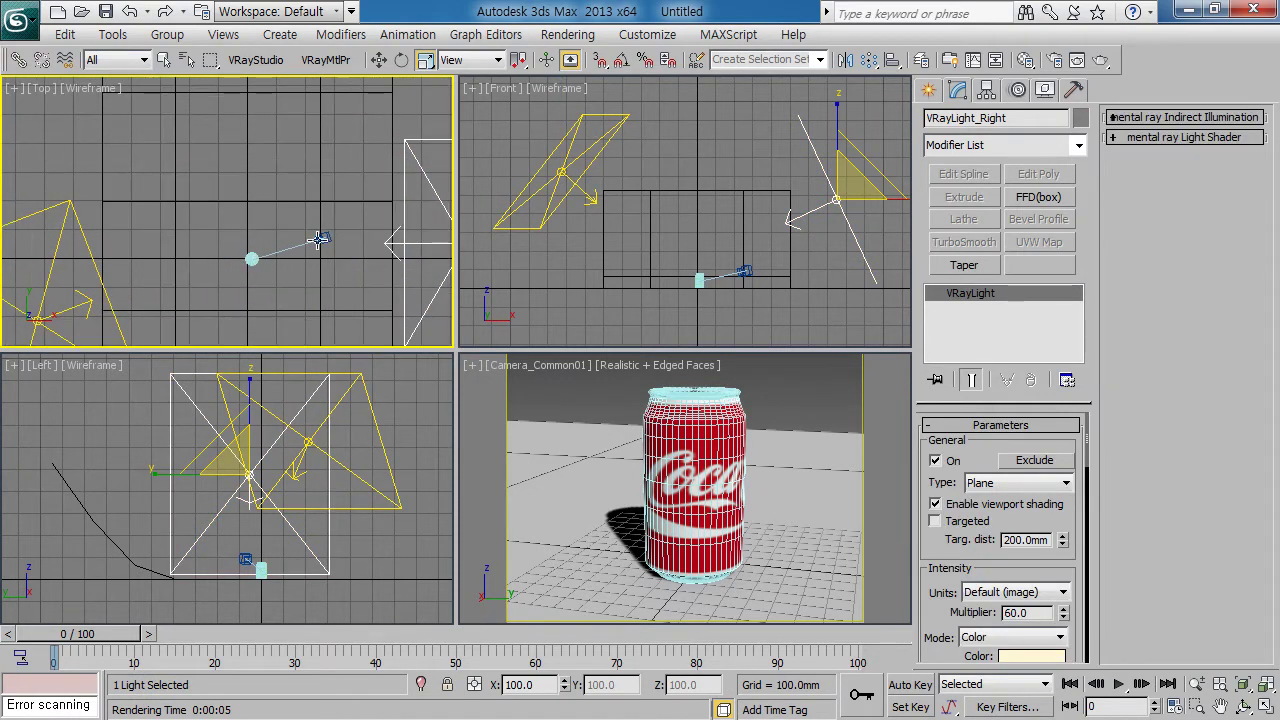
{"action": "scroll", "coordinate": [320, 239], "scroll_direction": "up", "scroll_amount": 2}
{"action": "scroll", "coordinate": [310, 308], "scroll_direction": "up", "scroll_amount": 2}
{"action": "scroll", "coordinate": [257, 223], "scroll_direction": "up", "scroll_amount": 2}
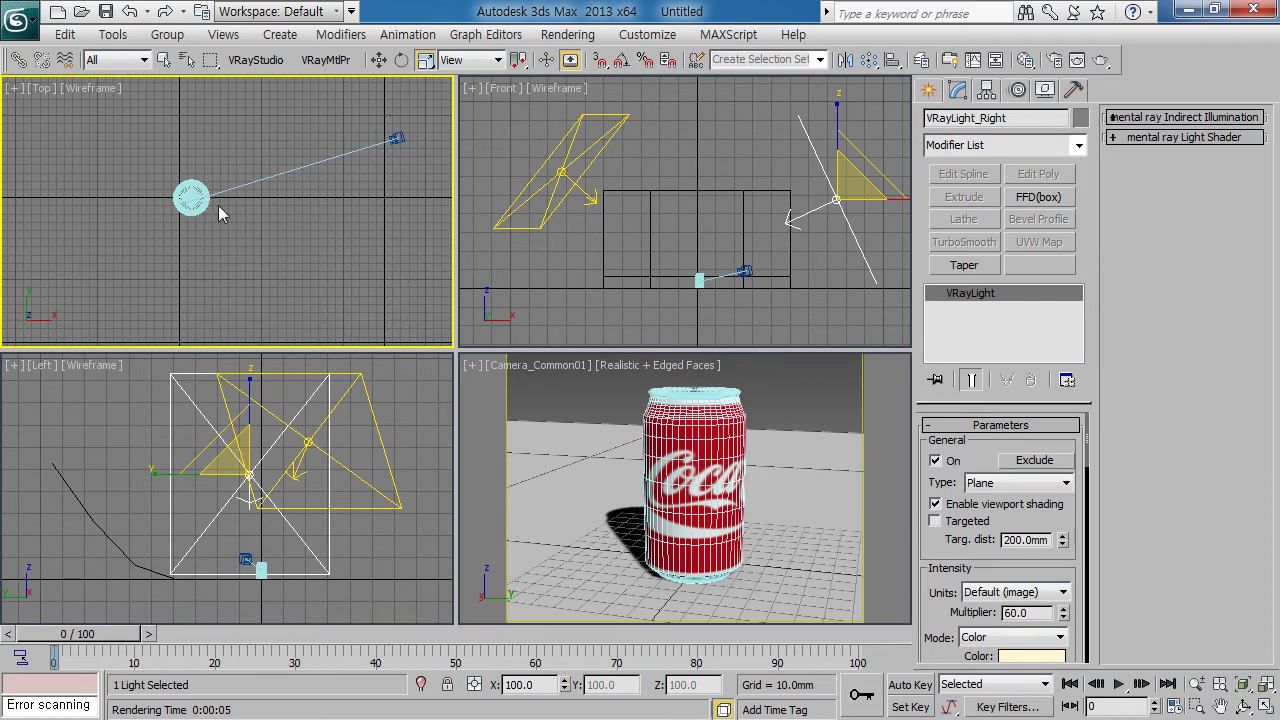
{"action": "scroll", "coordinate": [220, 213], "scroll_direction": "down", "scroll_amount": 2}
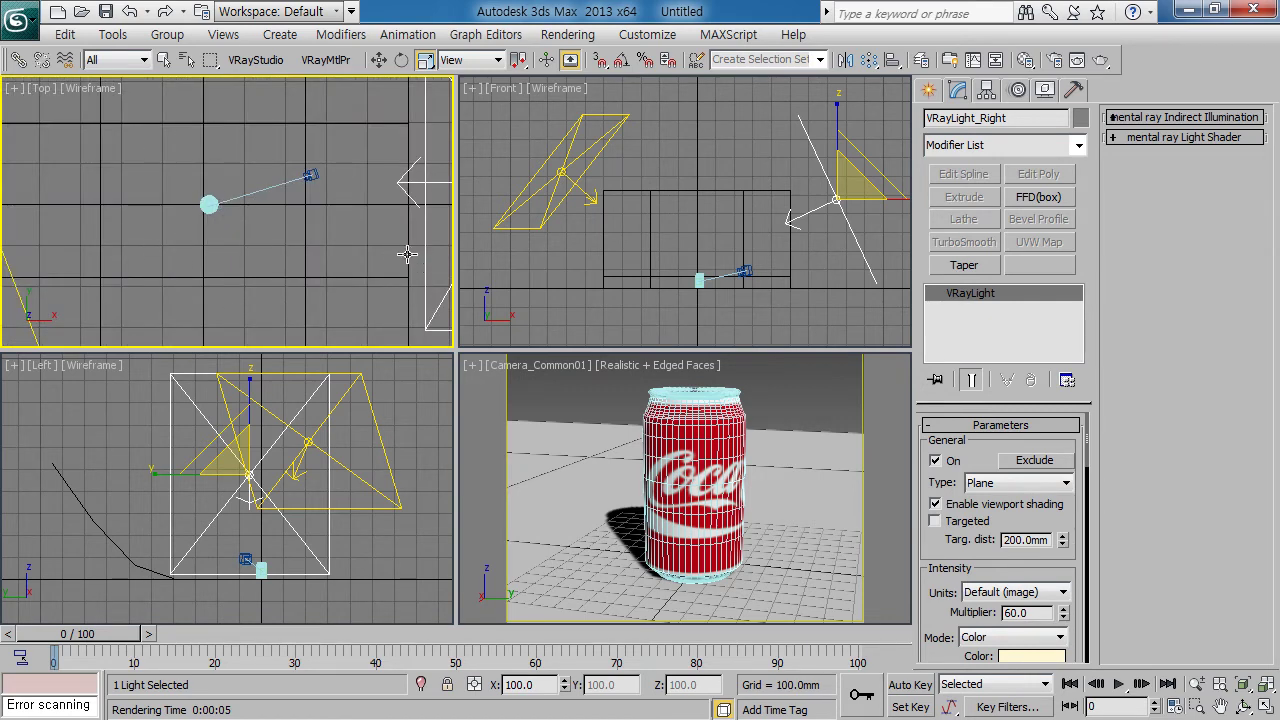
Uncheck Affect reflections for VRayLight_Right and activate the Camera viewport
{"action": "left_click", "coordinate": [379, 59]}
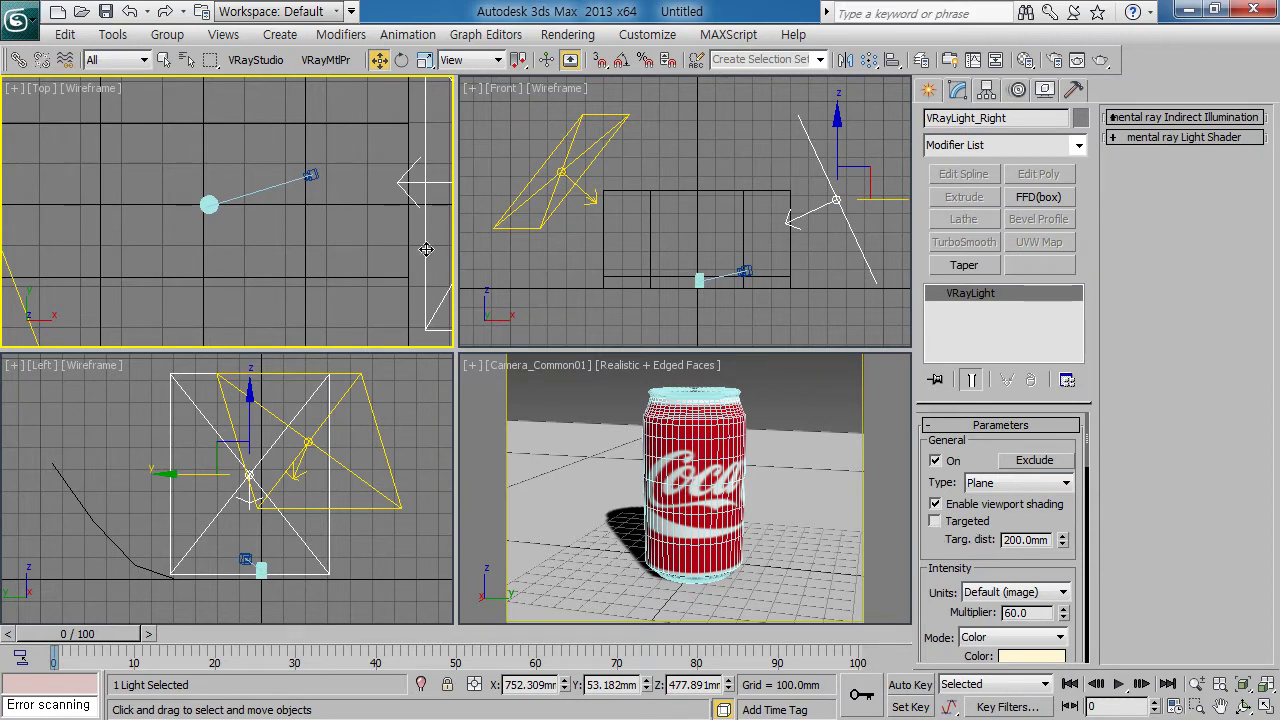
{"action": "left_click_drag", "start_coordinate": [945, 569], "coordinate": [947, 277]}
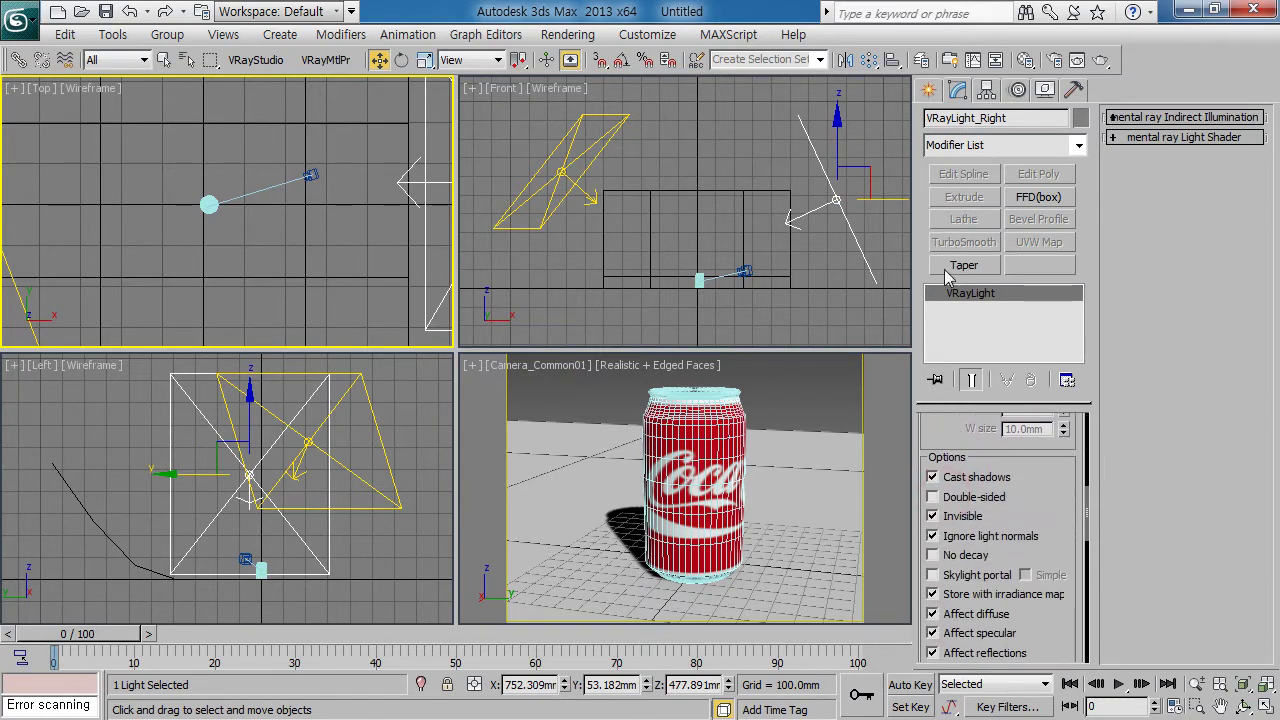
{"action": "left_click_drag", "start_coordinate": [961, 447], "coordinate": [955, 395]}
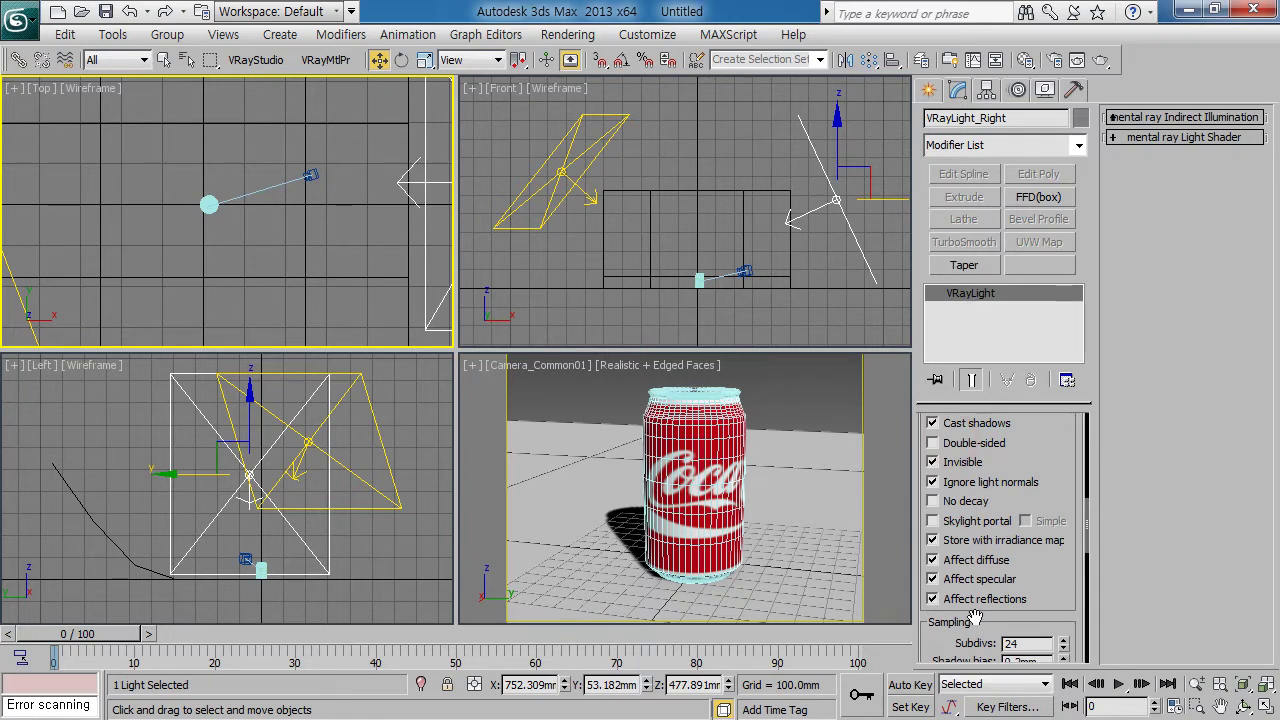
{"action": "left_click", "coordinate": [935, 599]}
{"action": "left_click", "coordinate": [796, 386]}
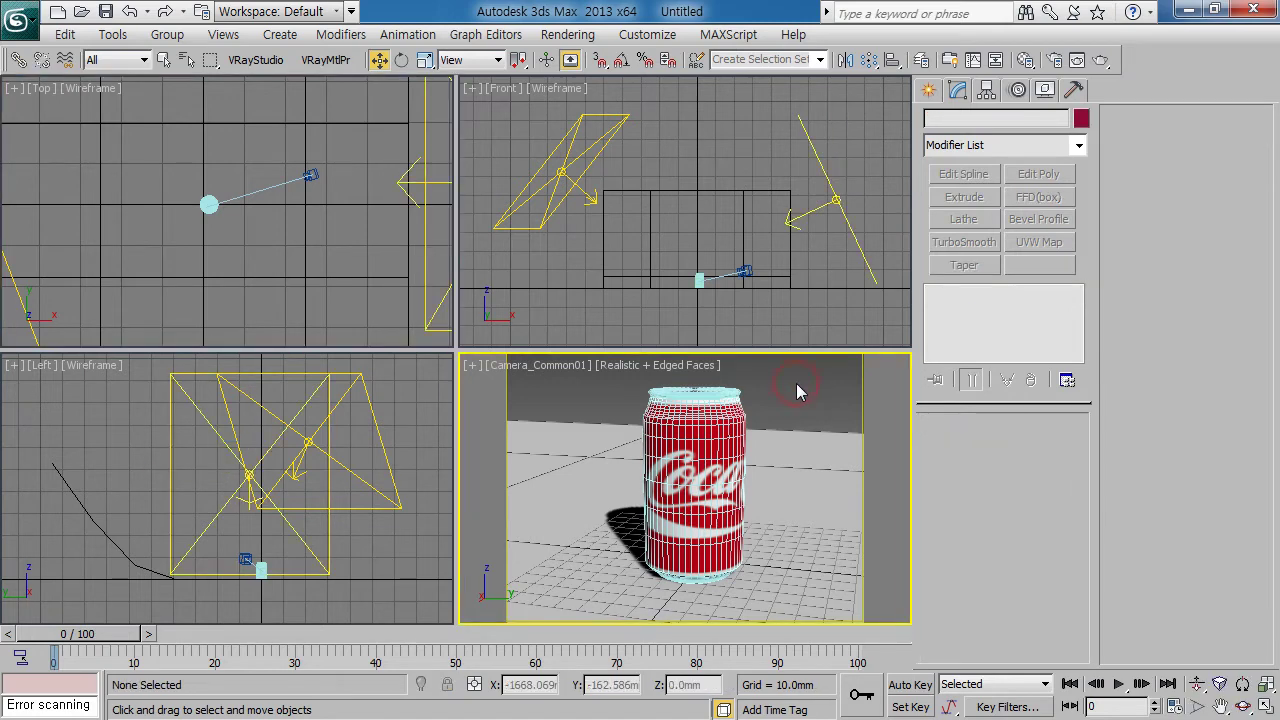
{"action": "key", "text": "shift+q"}
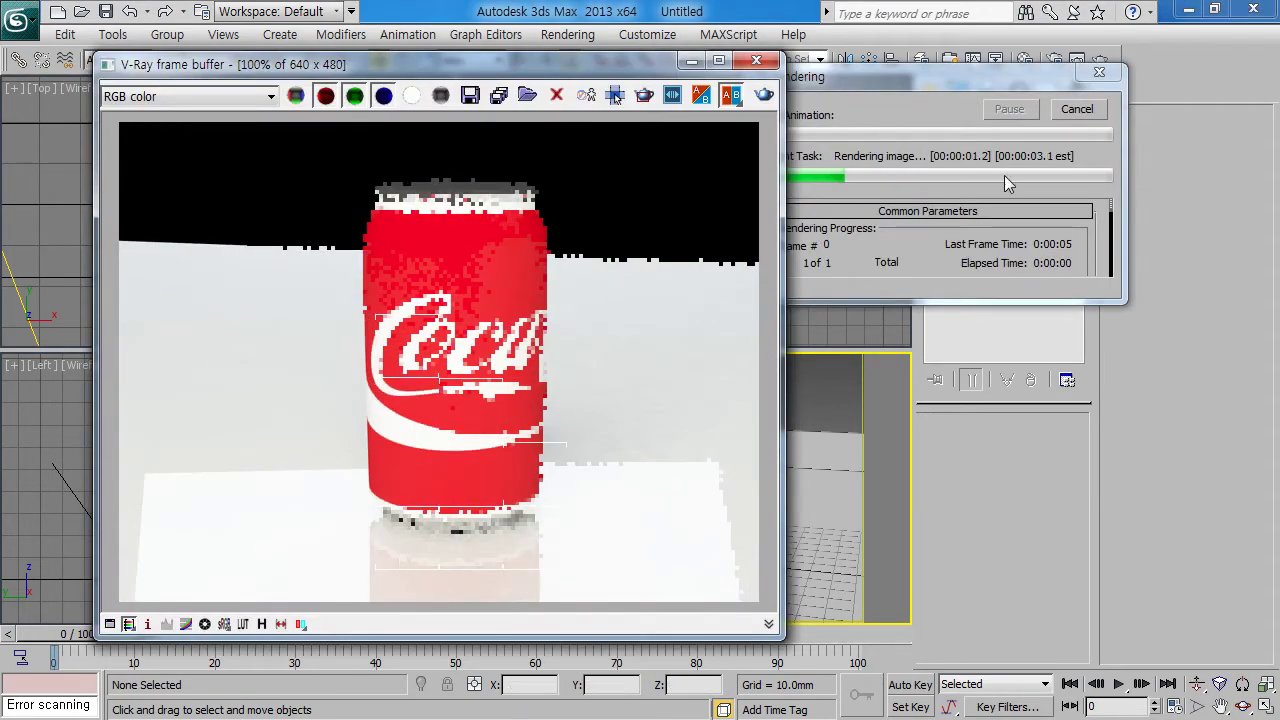
{"action": "left_click", "coordinate": [756, 60]}
{"action": "left_click", "coordinate": [427, 251]}
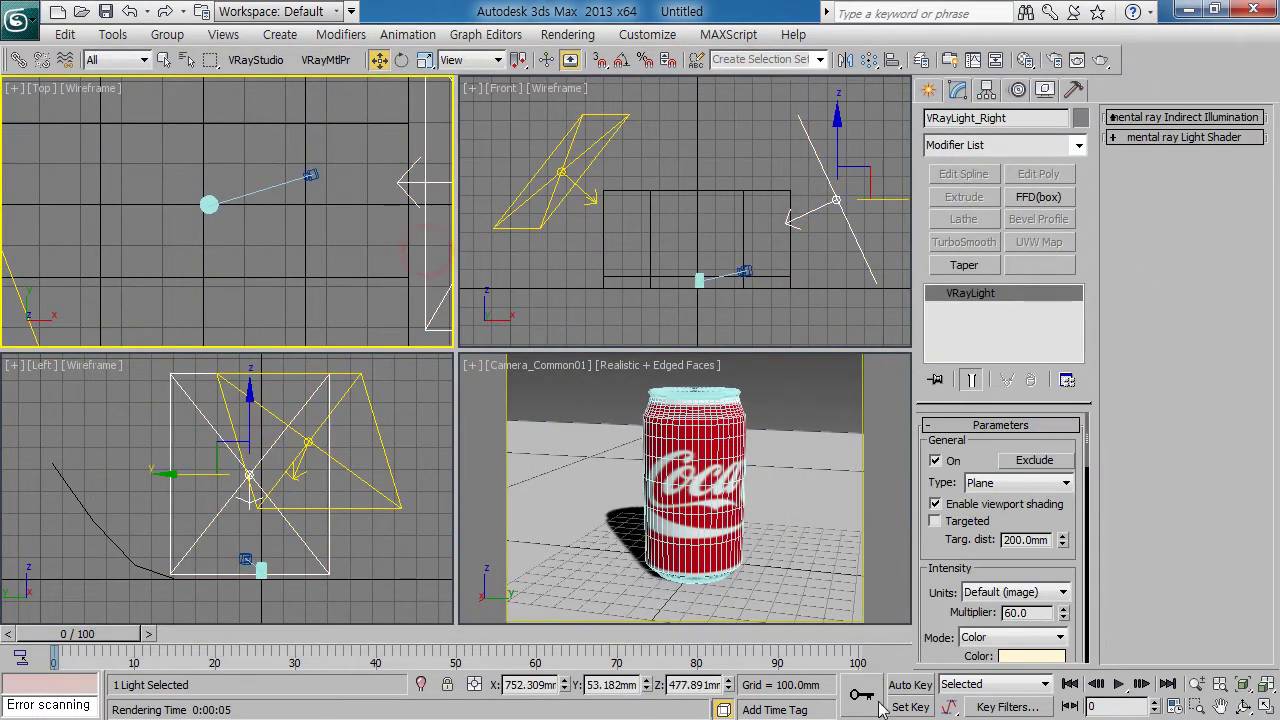
Re-enable Affect reflections on VRayLight_Right
{"action": "scroll", "coordinate": [945, 645], "scroll_direction": "down", "scroll_amount": 3}
{"action": "scroll", "coordinate": [950, 655], "scroll_direction": "down", "scroll_amount": 3}
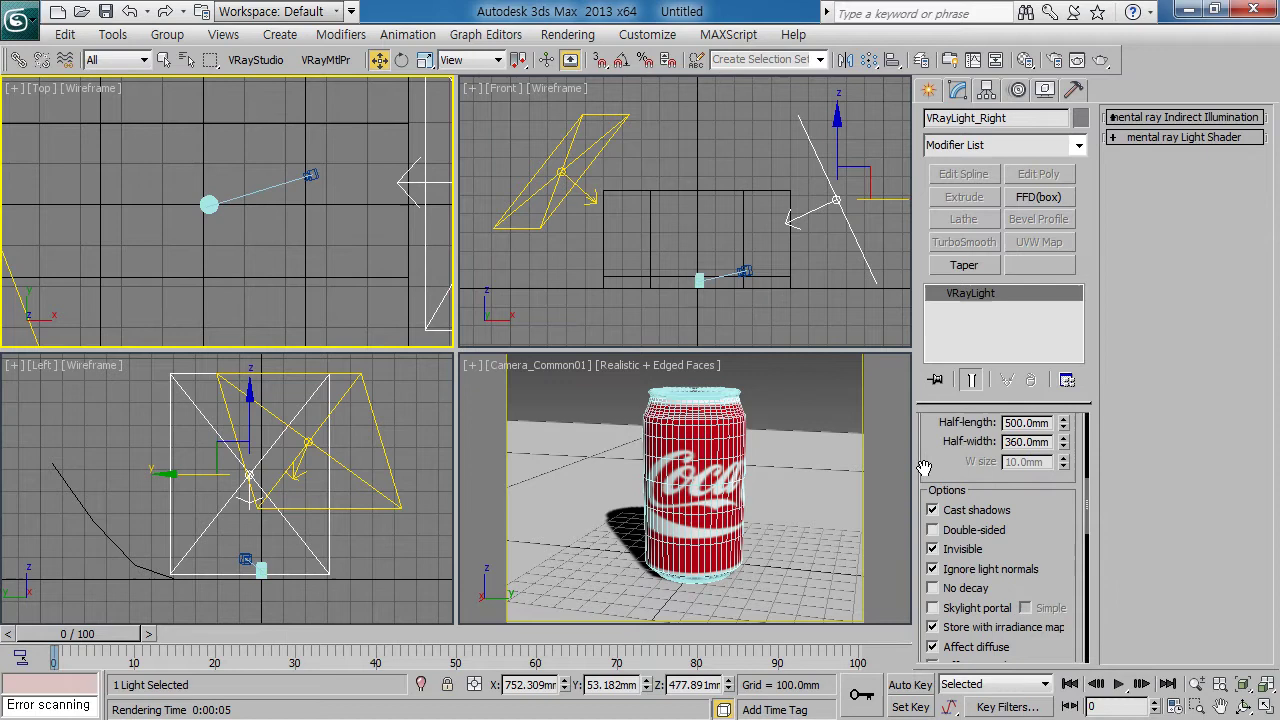
{"action": "scroll", "coordinate": [922, 468], "scroll_direction": "down", "scroll_amount": 2}
{"action": "scroll", "coordinate": [925, 450], "scroll_direction": "down", "scroll_amount": 3}
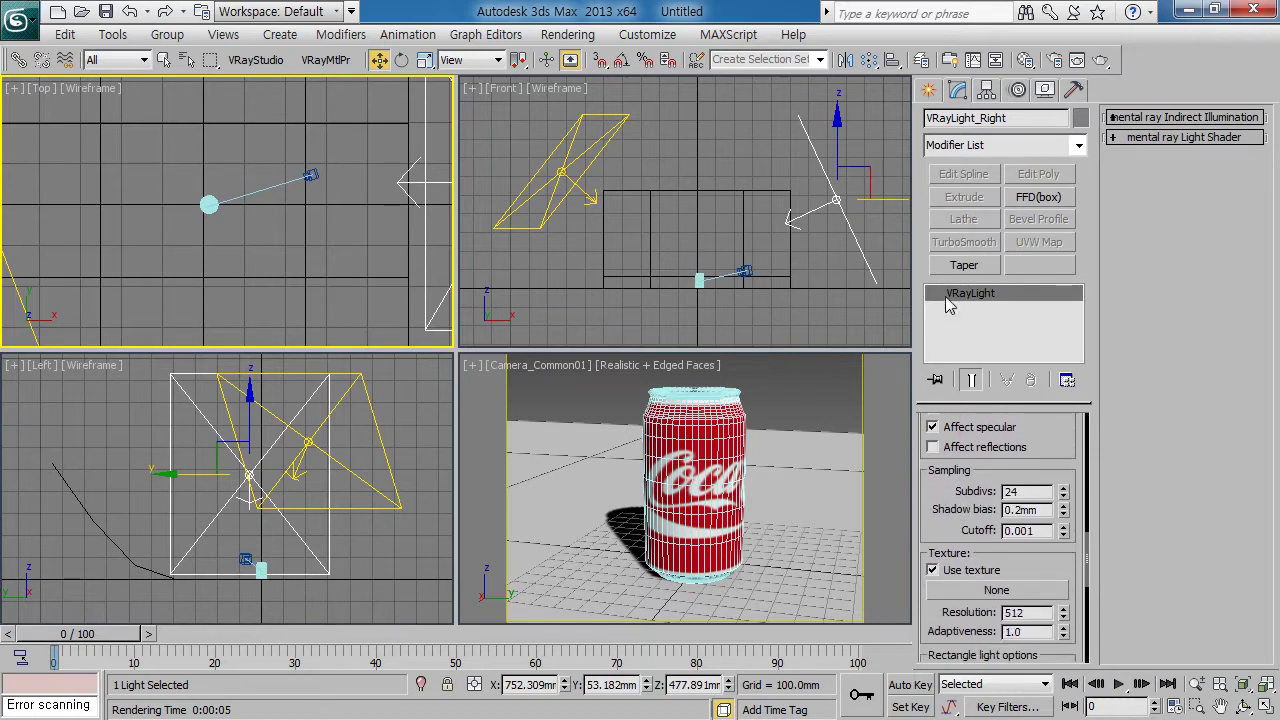
{"action": "left_click", "coordinate": [933, 447]}
Check VrayLight_Left's Options, then render the camera view again
{"action": "left_click", "coordinate": [31, 333]}
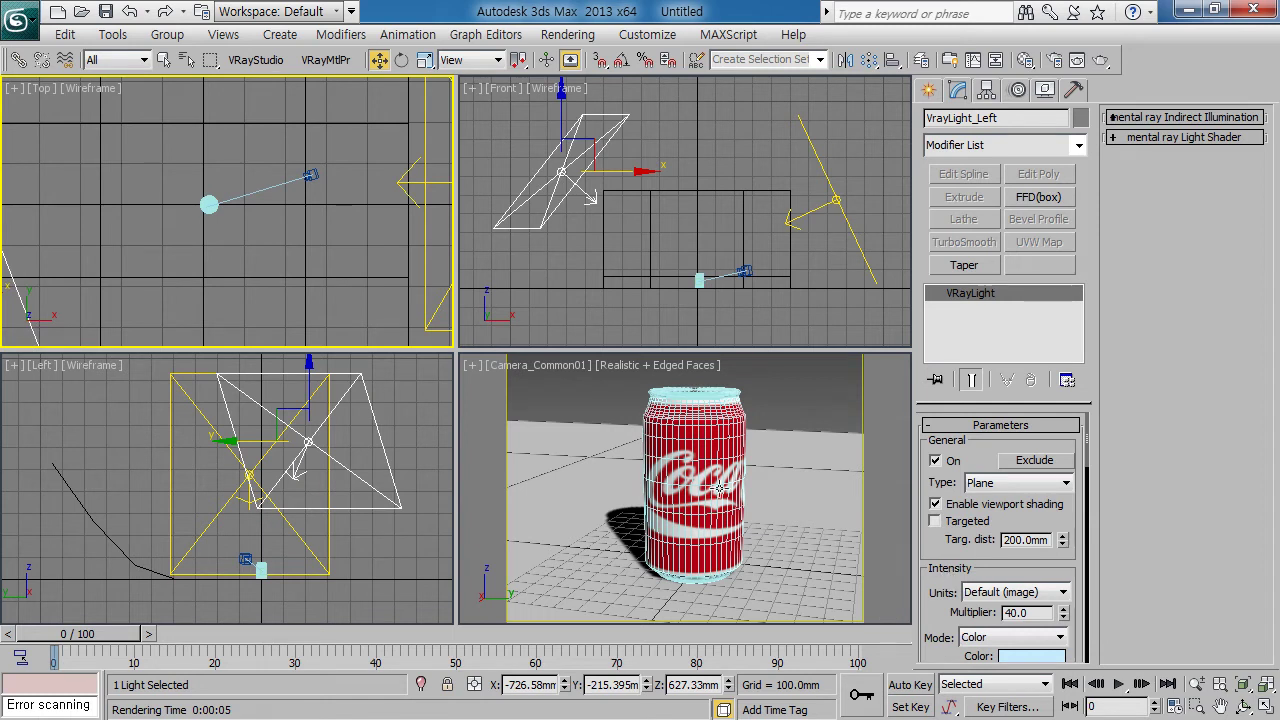
{"action": "scroll", "coordinate": [948, 592], "scroll_direction": "down", "scroll_amount": 5}
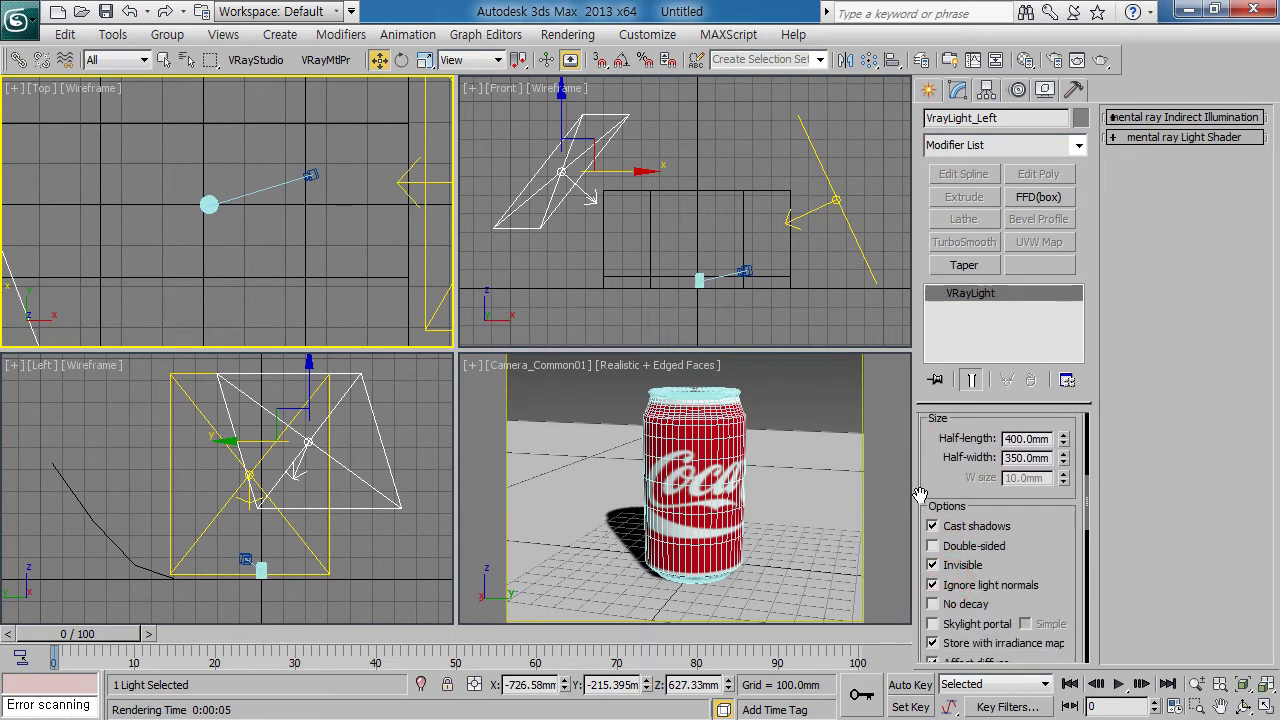
{"action": "scroll", "coordinate": [955, 560], "scroll_direction": "down", "scroll_amount": 5}
{"action": "scroll", "coordinate": [962, 522], "scroll_direction": "down", "scroll_amount": 5}
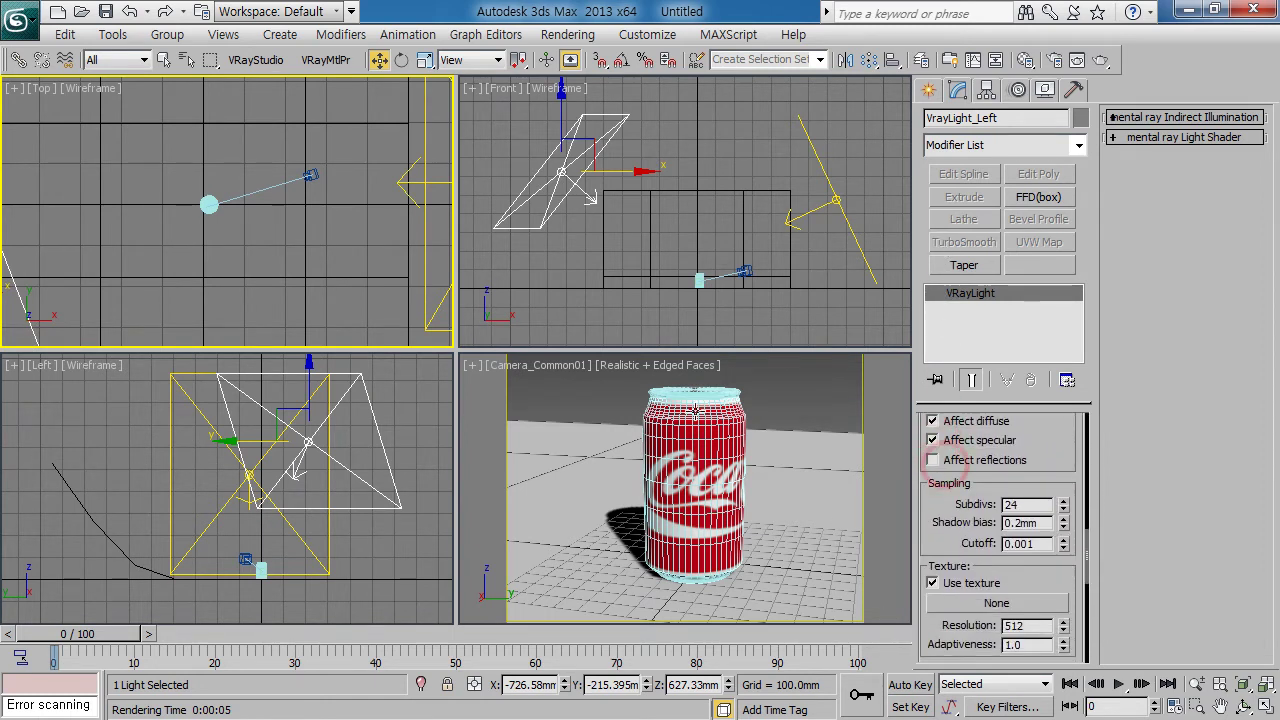
{"action": "left_click", "coordinate": [598, 396]}
{"action": "key", "text": "shift+q"}
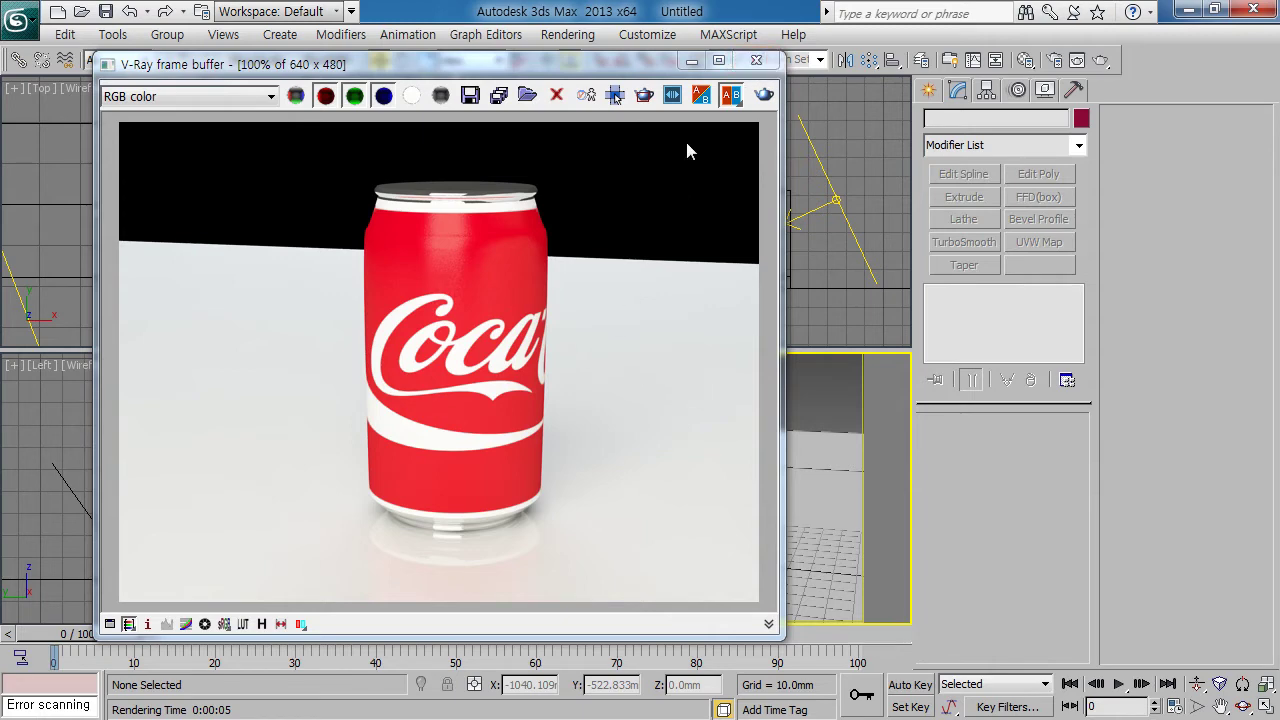
{"action": "left_click", "coordinate": [756, 60]}
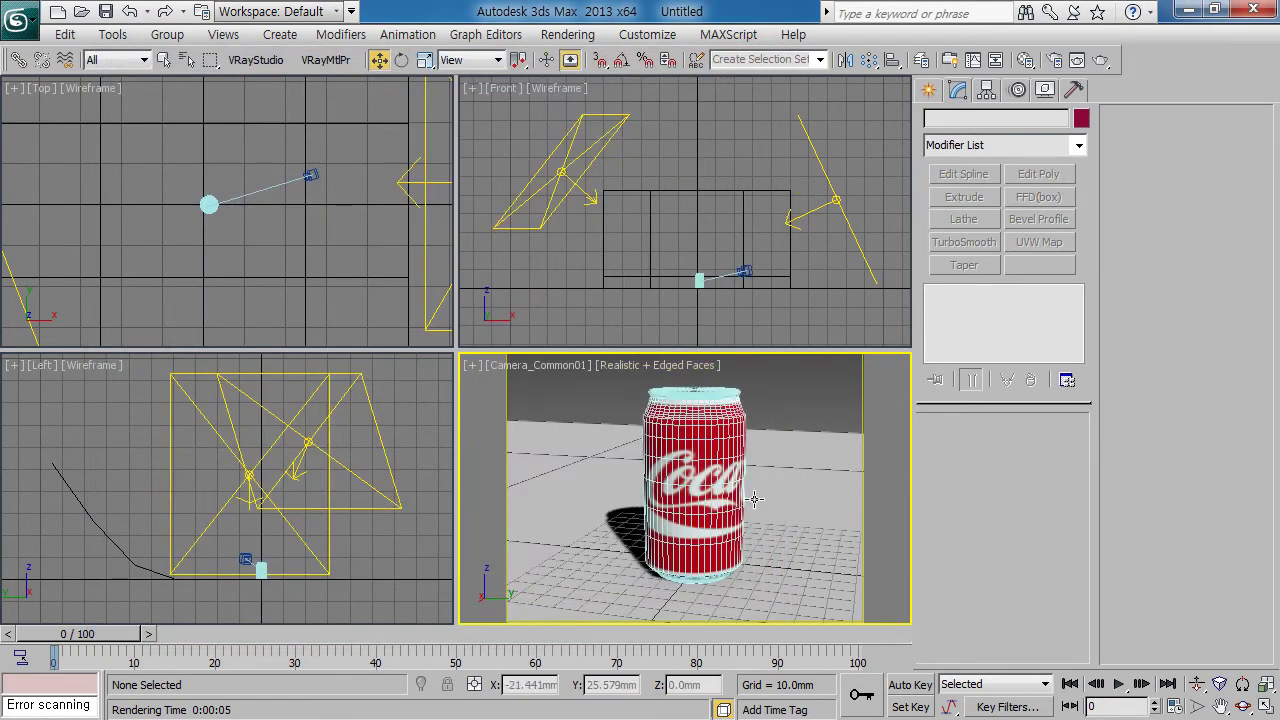
{"action": "left_click", "coordinate": [1024, 61]}
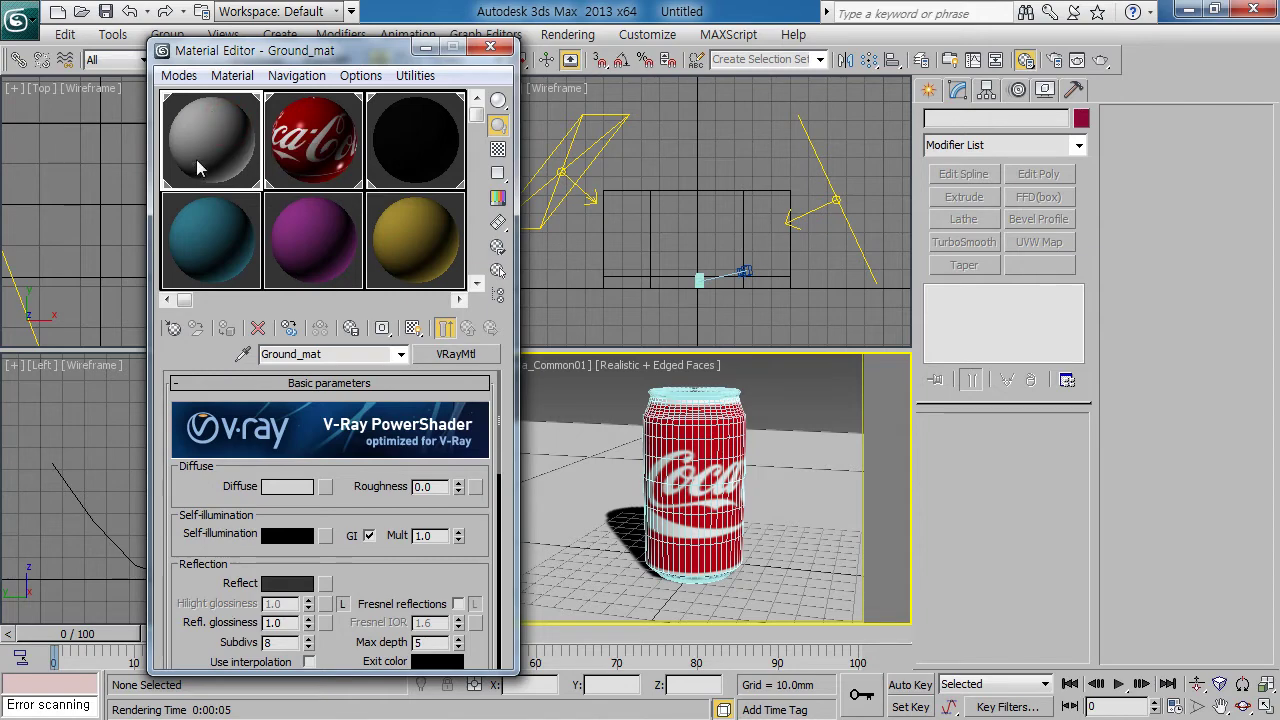
Turn Ground_mat into a VRayMtlWrapper keeping the original as base, enable Matte surface, and render
{"action": "left_click", "coordinate": [456, 354]}
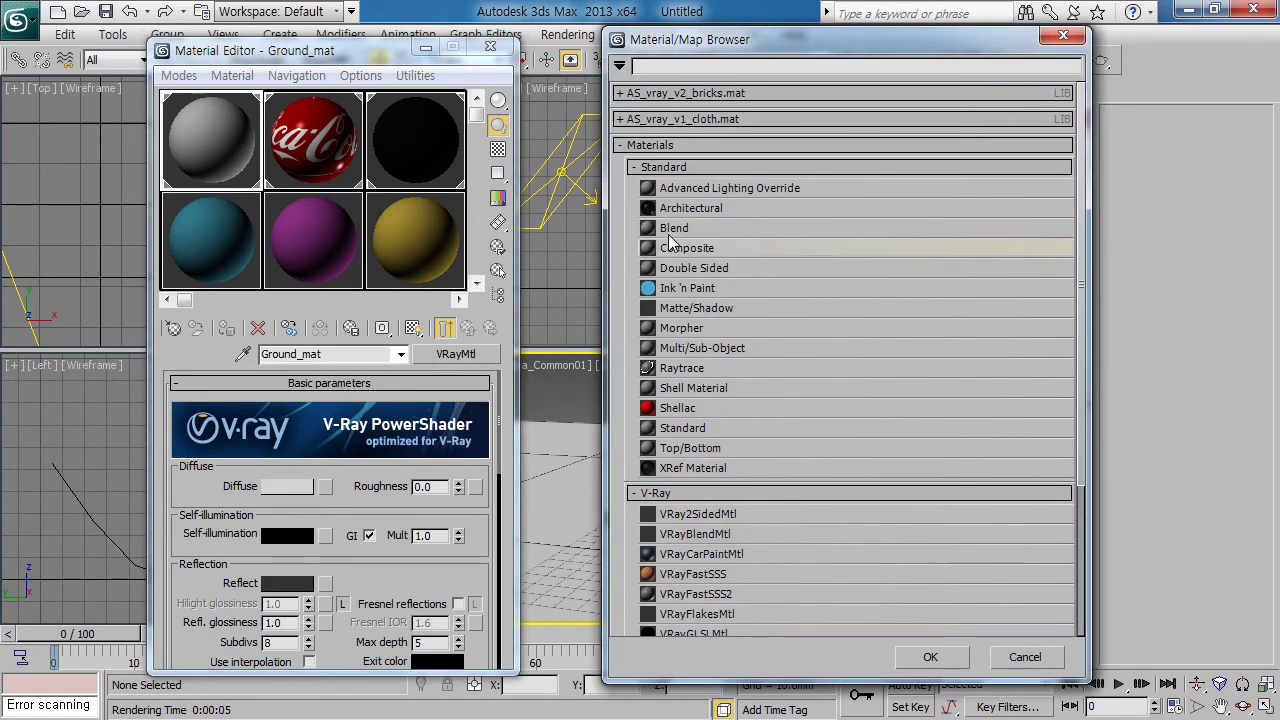
{"action": "scroll", "coordinate": [690, 300], "scroll_direction": "down", "scroll_amount": 1}
{"action": "scroll", "coordinate": [715, 420], "scroll_direction": "down", "scroll_amount": 1}
{"action": "scroll", "coordinate": [740, 520], "scroll_direction": "down", "scroll_amount": 1}
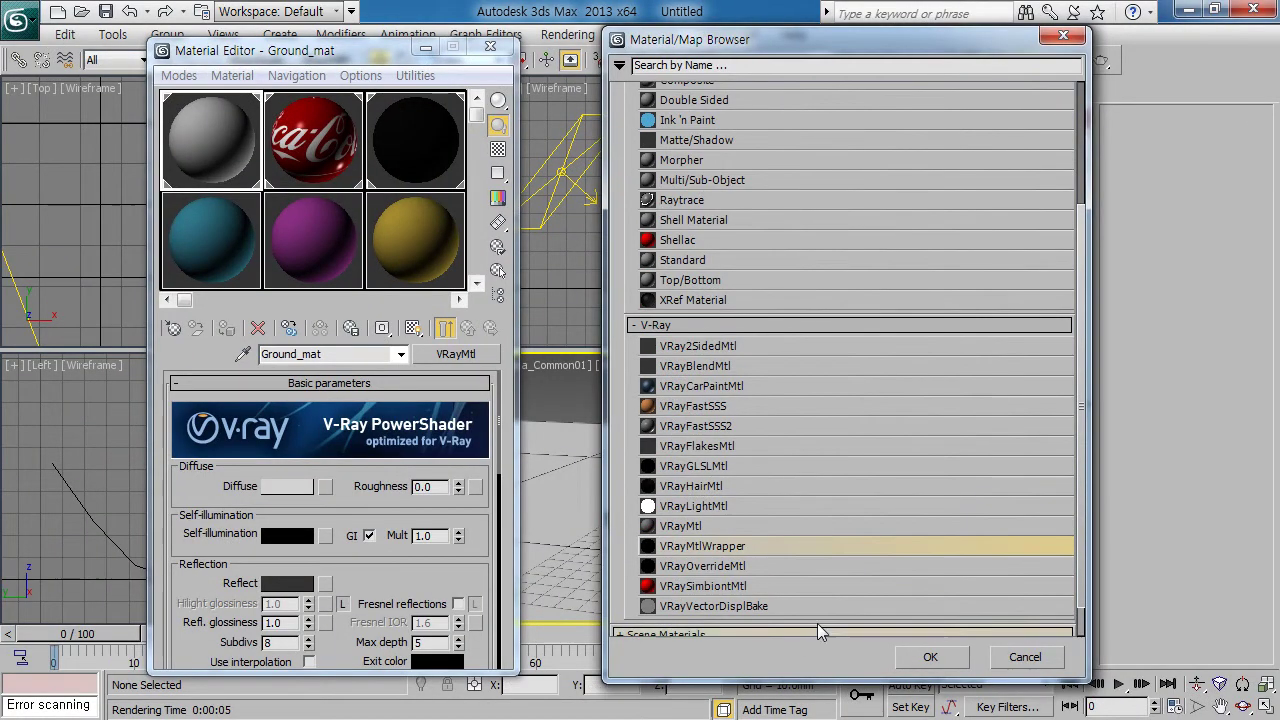
{"action": "left_click", "coordinate": [930, 658]}
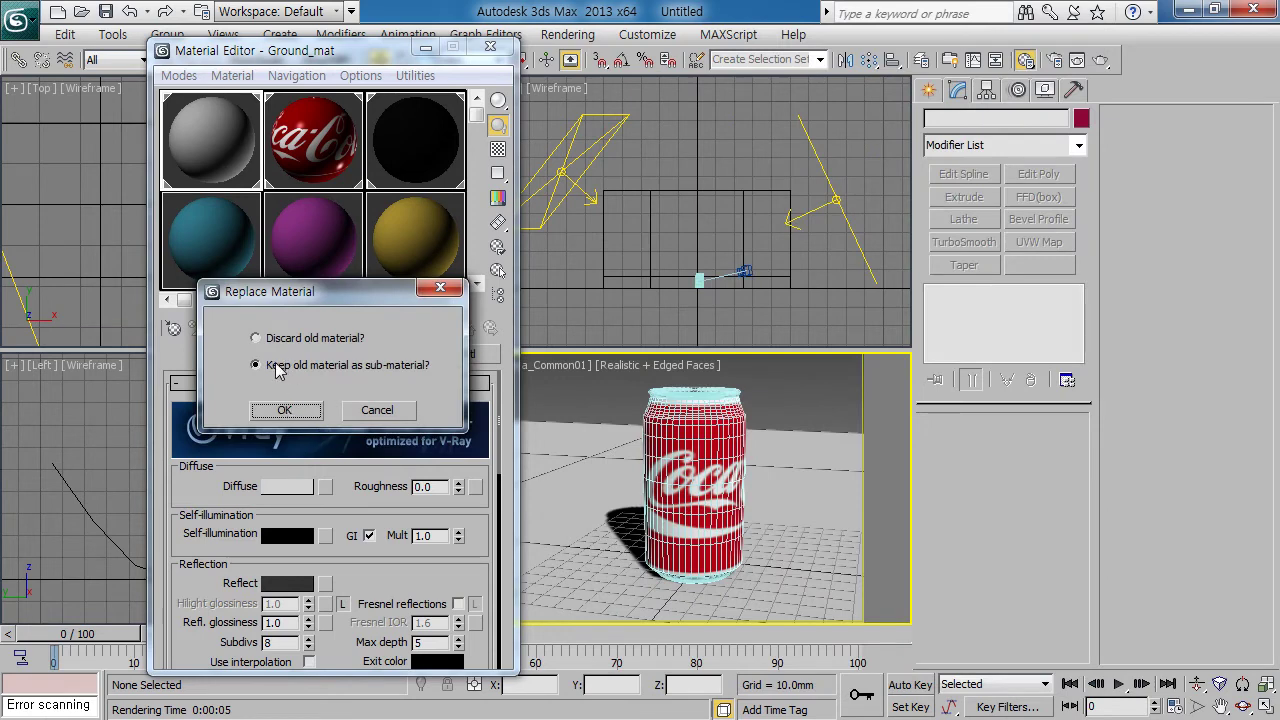
{"action": "left_click", "coordinate": [300, 413]}
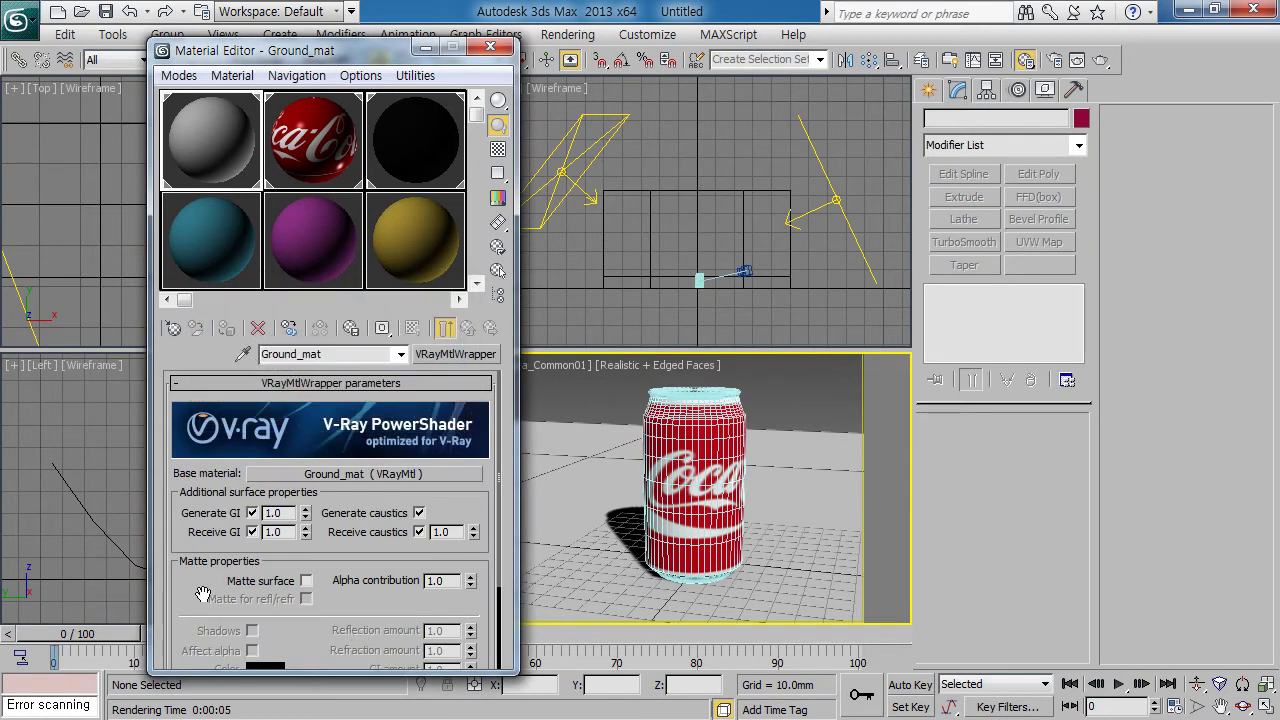
{"action": "left_click", "coordinate": [306, 580]}
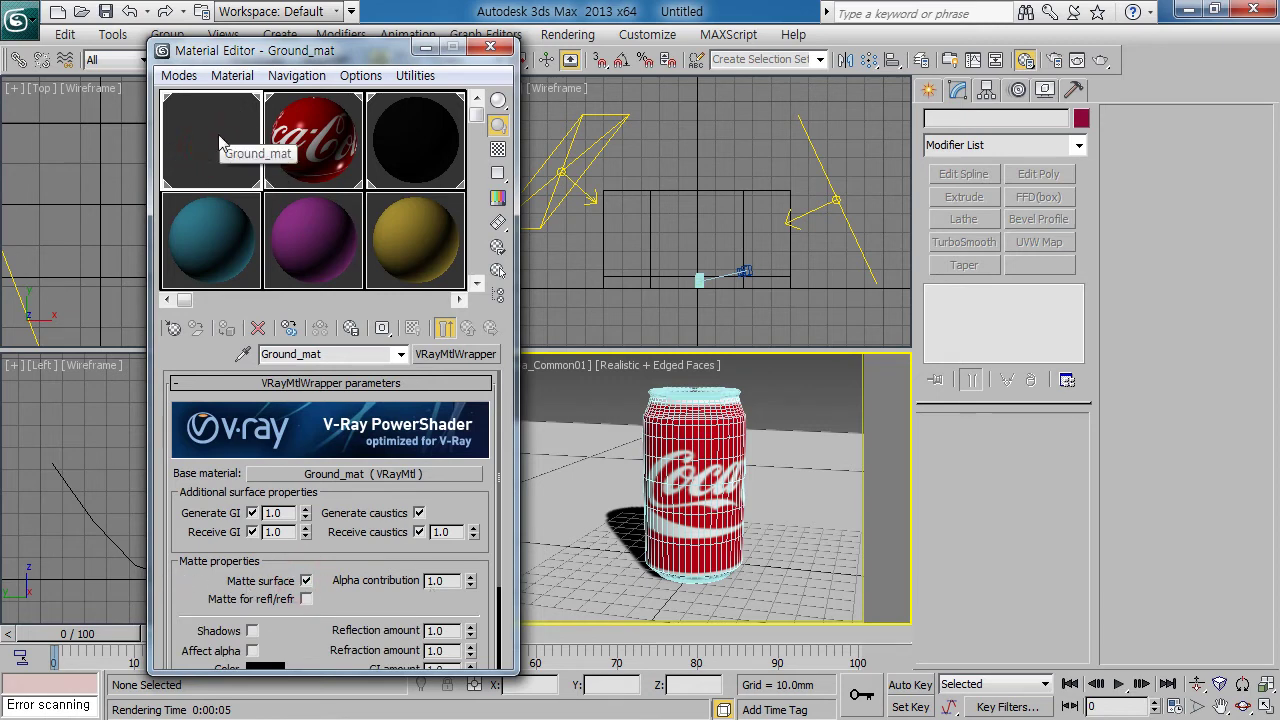
{"action": "key", "text": "shift+q"}
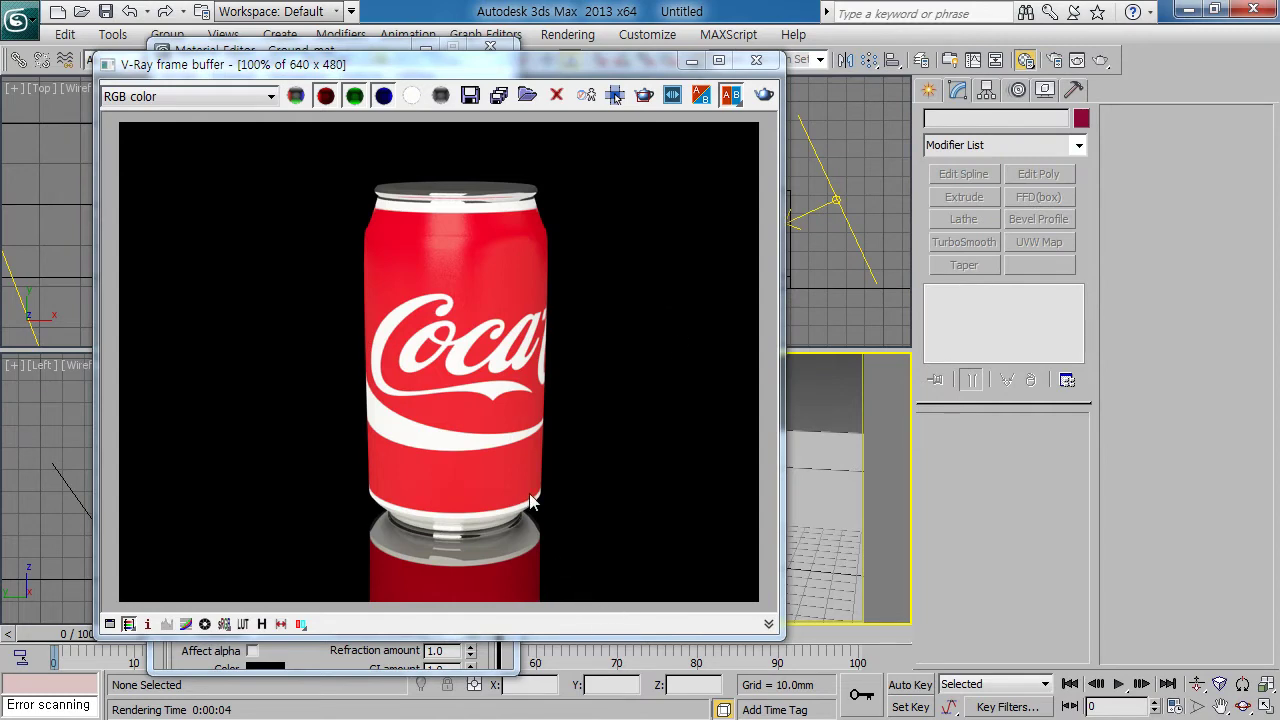
Move the render window aside and open the base VRayMtl parameters inside the Ground_mat wrapper
{"action": "left_click_drag", "start_coordinate": [601, 72], "coordinate": [1020, 57]}
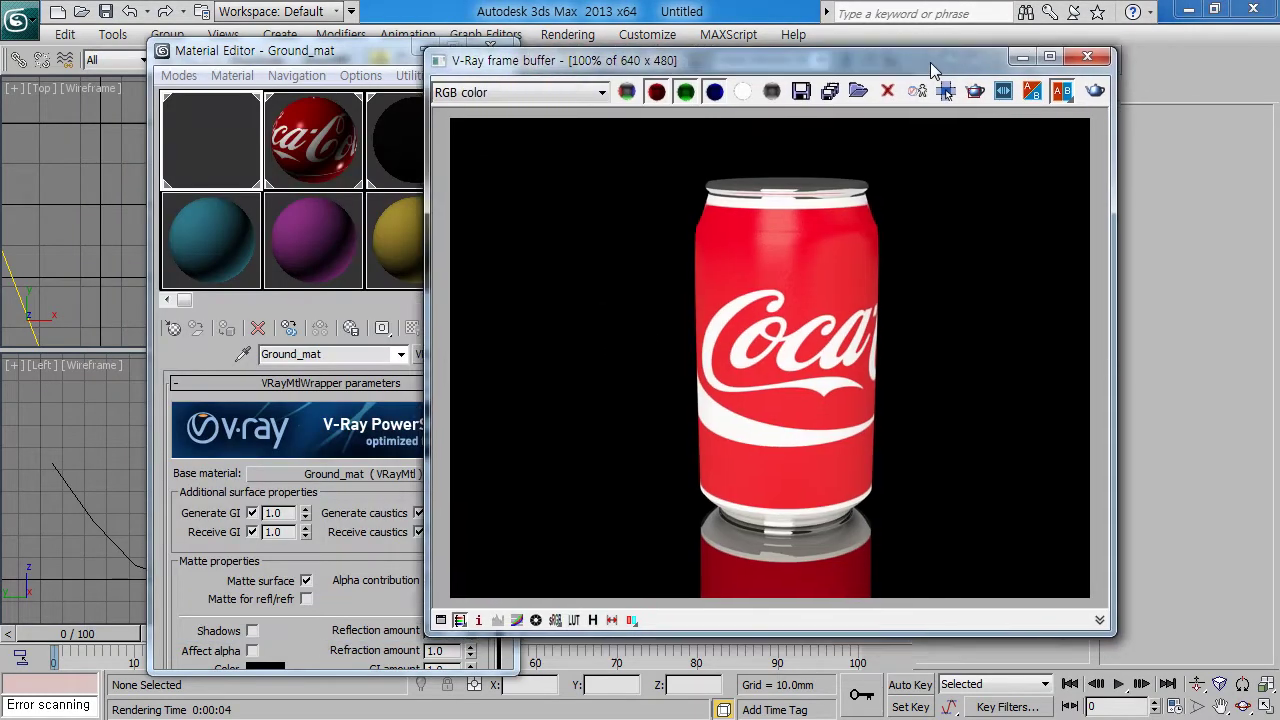
{"action": "left_click", "coordinate": [223, 145]}
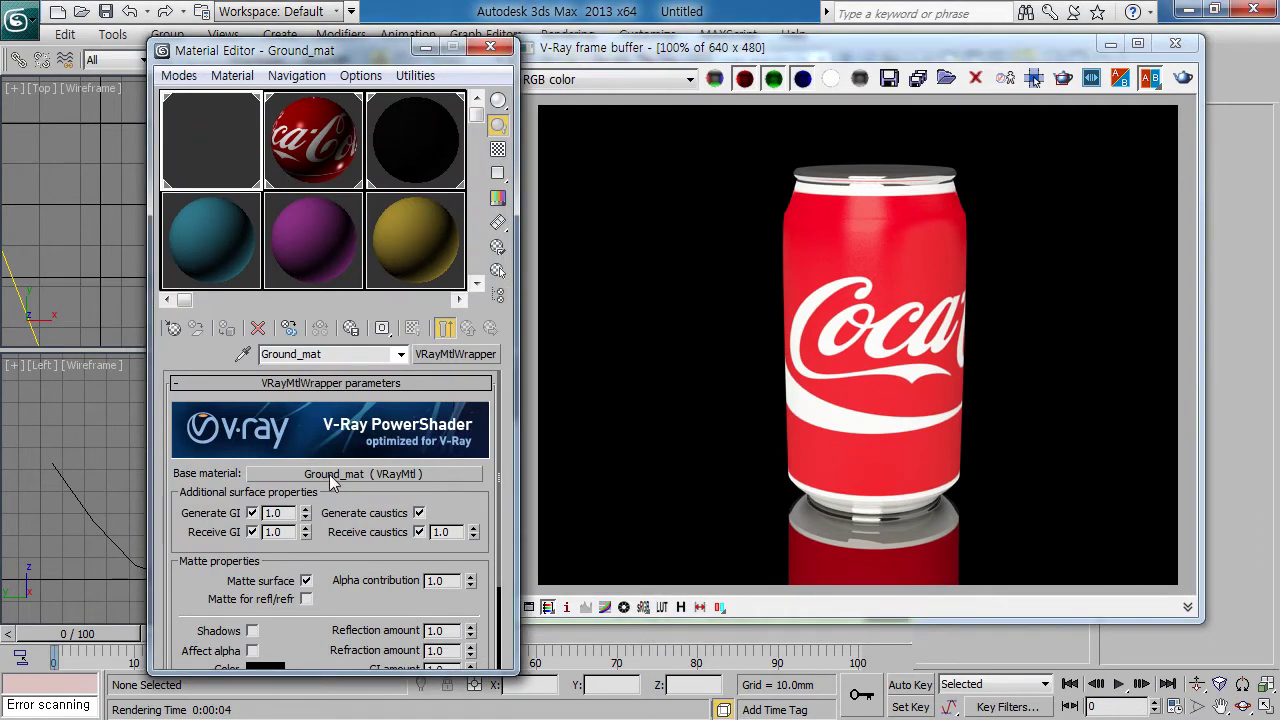
{"action": "left_click", "coordinate": [331, 476]}
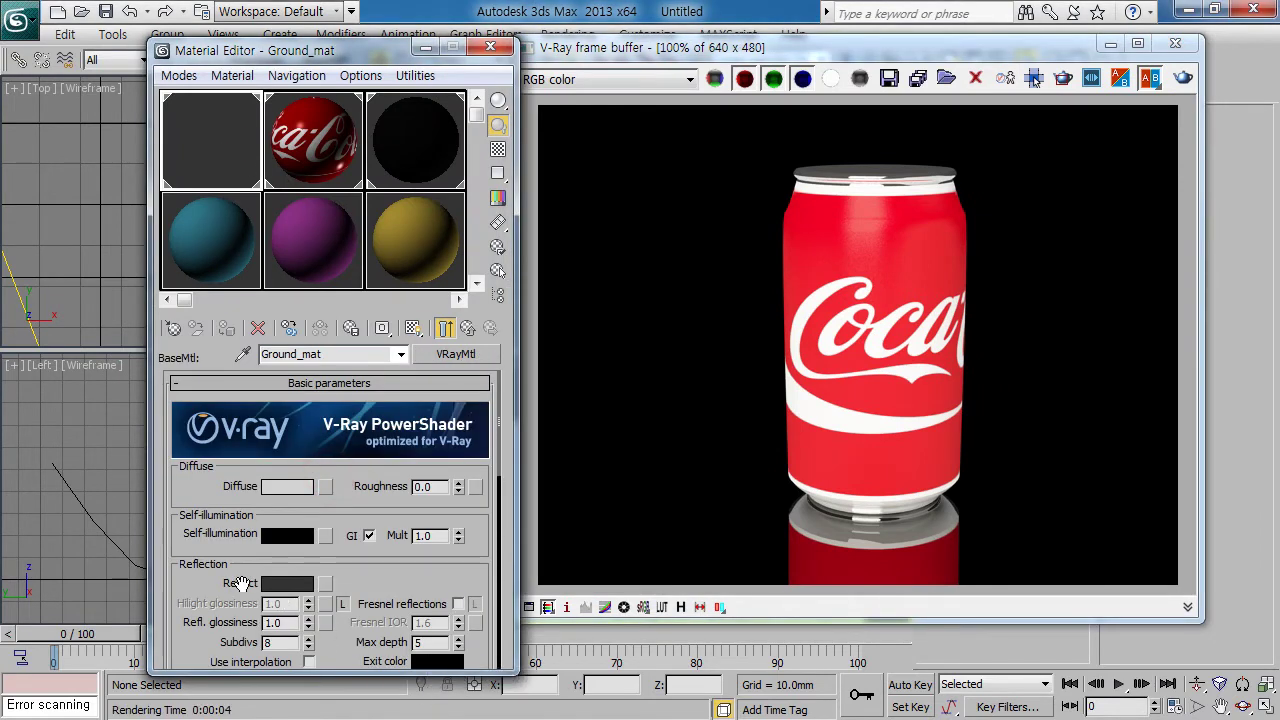
Set the floor's reflection glossiness to 0.95 with 20 subdivs and render the can
{"action": "double_click", "coordinate": [283, 622]}
{"action": "key", "text": "Tab"}
{"action": "type", "text": "20"}
{"action": "key", "text": "Return"}
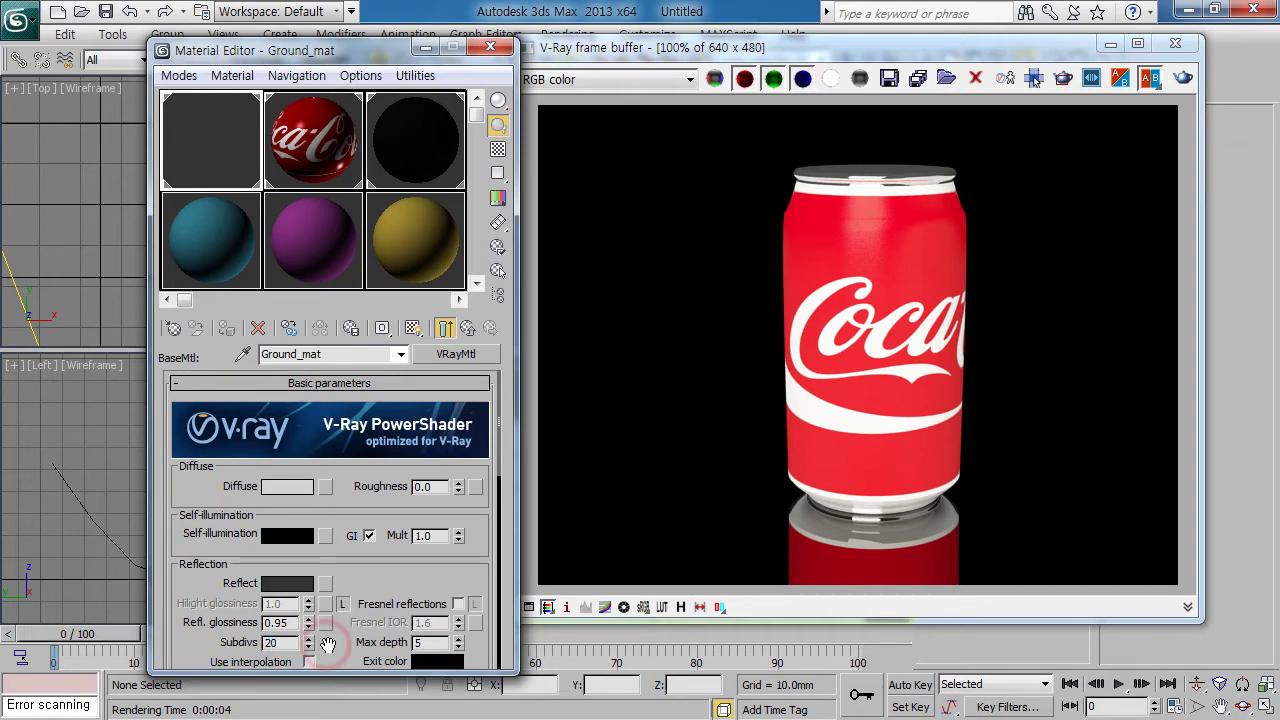
{"action": "left_click", "coordinate": [326, 645]}
{"action": "left_click_drag", "start_coordinate": [640, 522], "coordinate": [644, 510]}
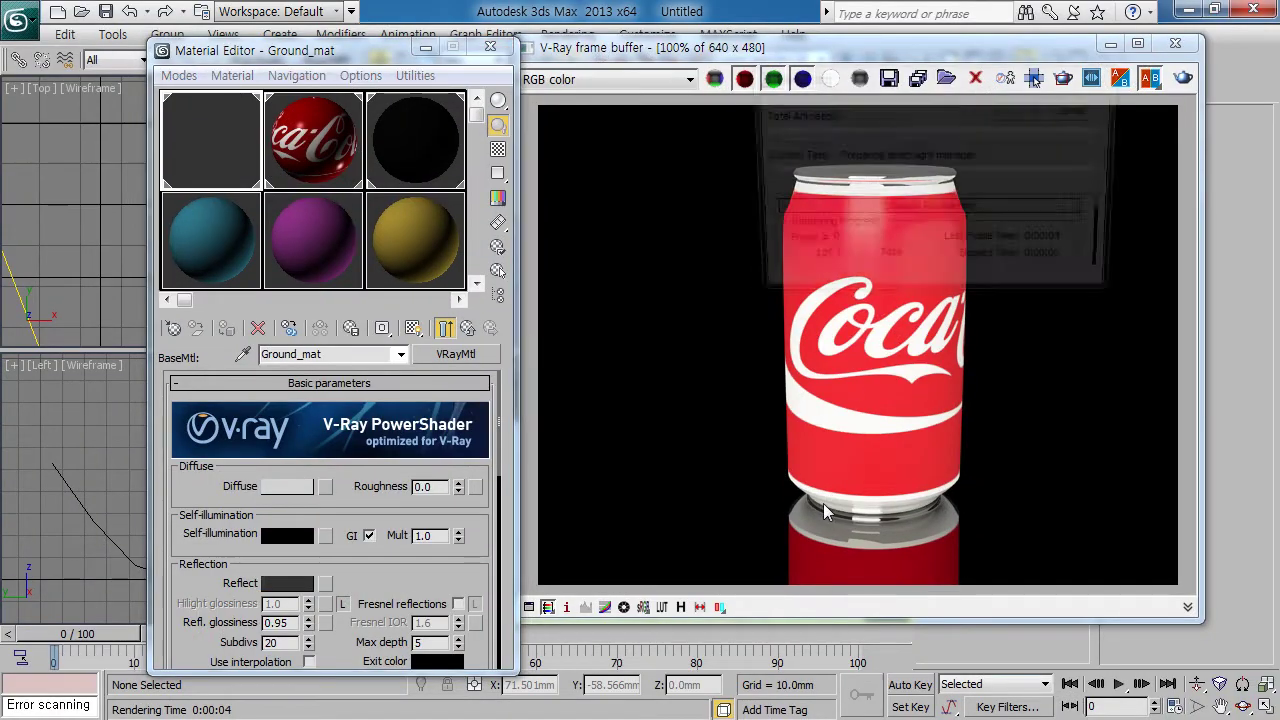
{"action": "key", "text": "shift+q"}
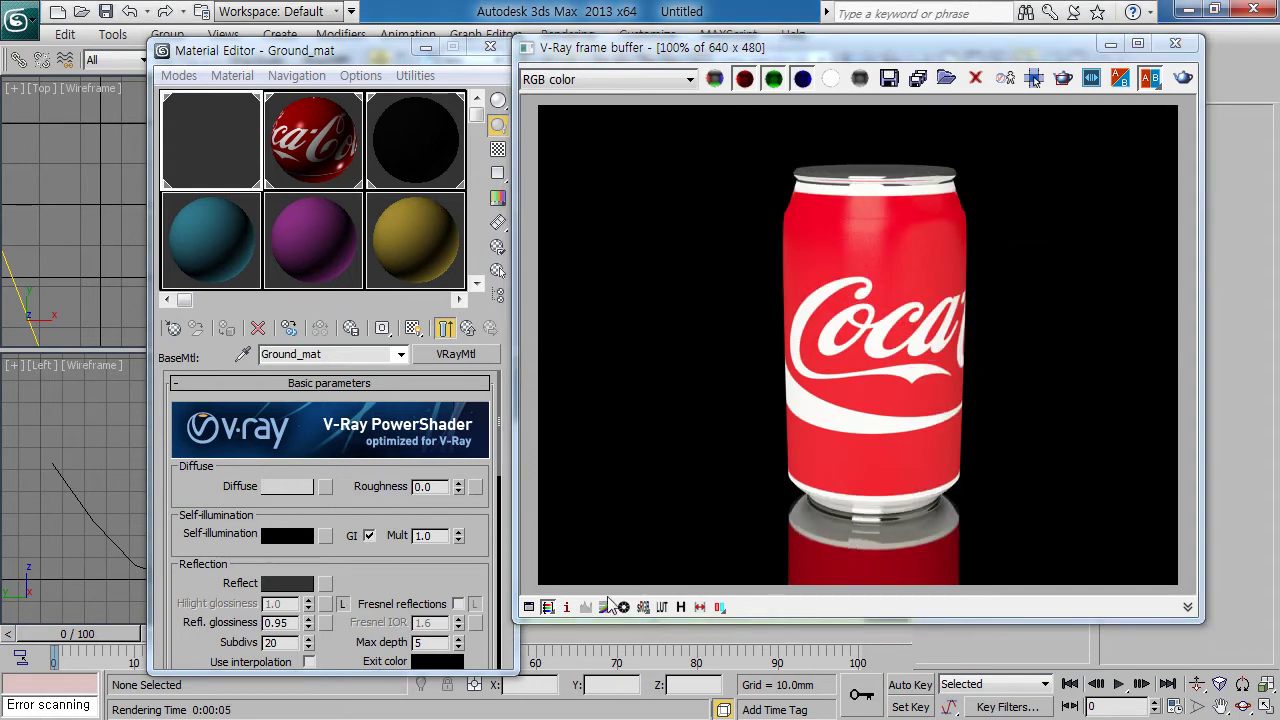
Lower reflection glossiness to 0.9, re-render, and move the render window aside
{"action": "double_click", "coordinate": [288, 624]}
{"action": "type", "text": "0"}
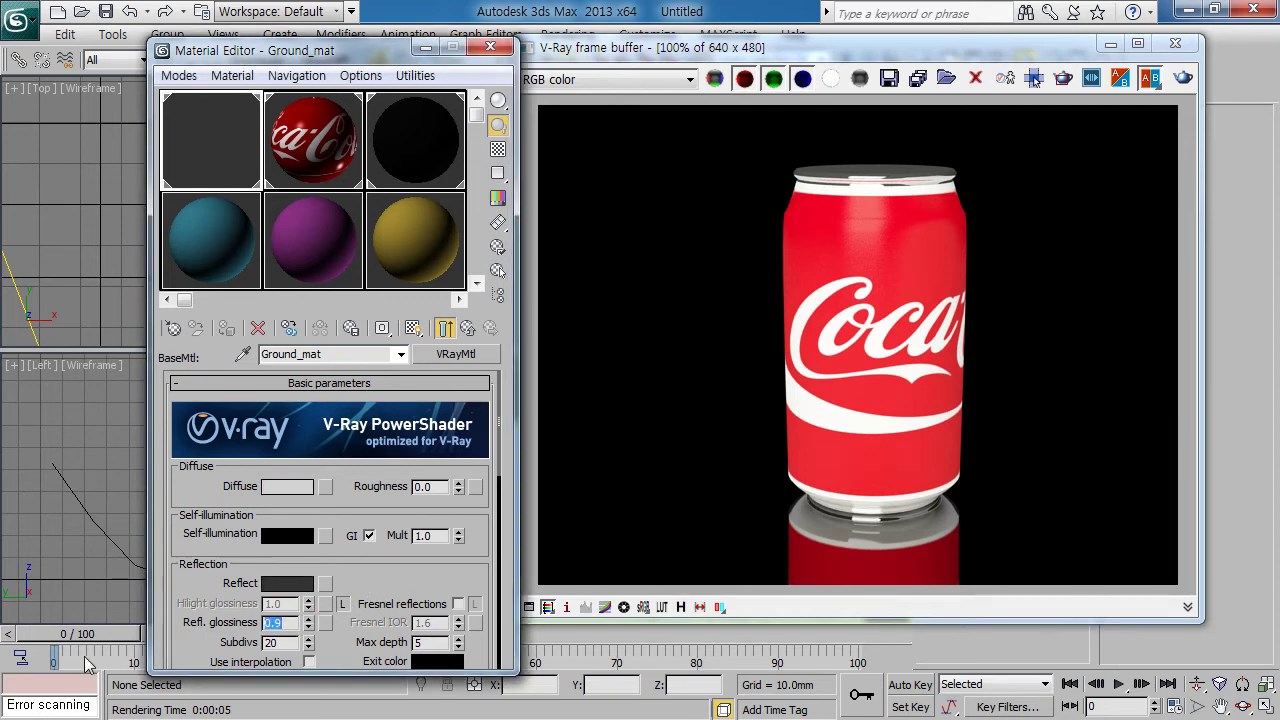
{"action": "left_click", "coordinate": [386, 583]}
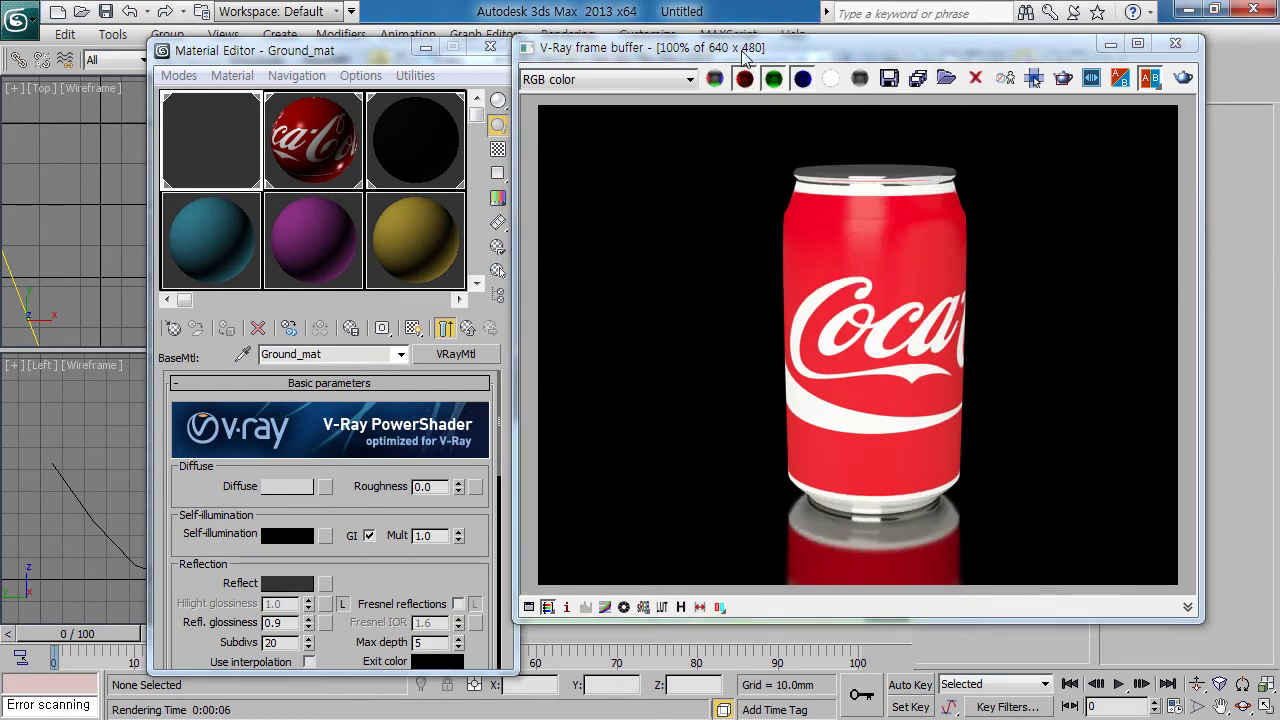
{"action": "left_click_drag", "start_coordinate": [740, 48], "coordinate": [334, 108]}
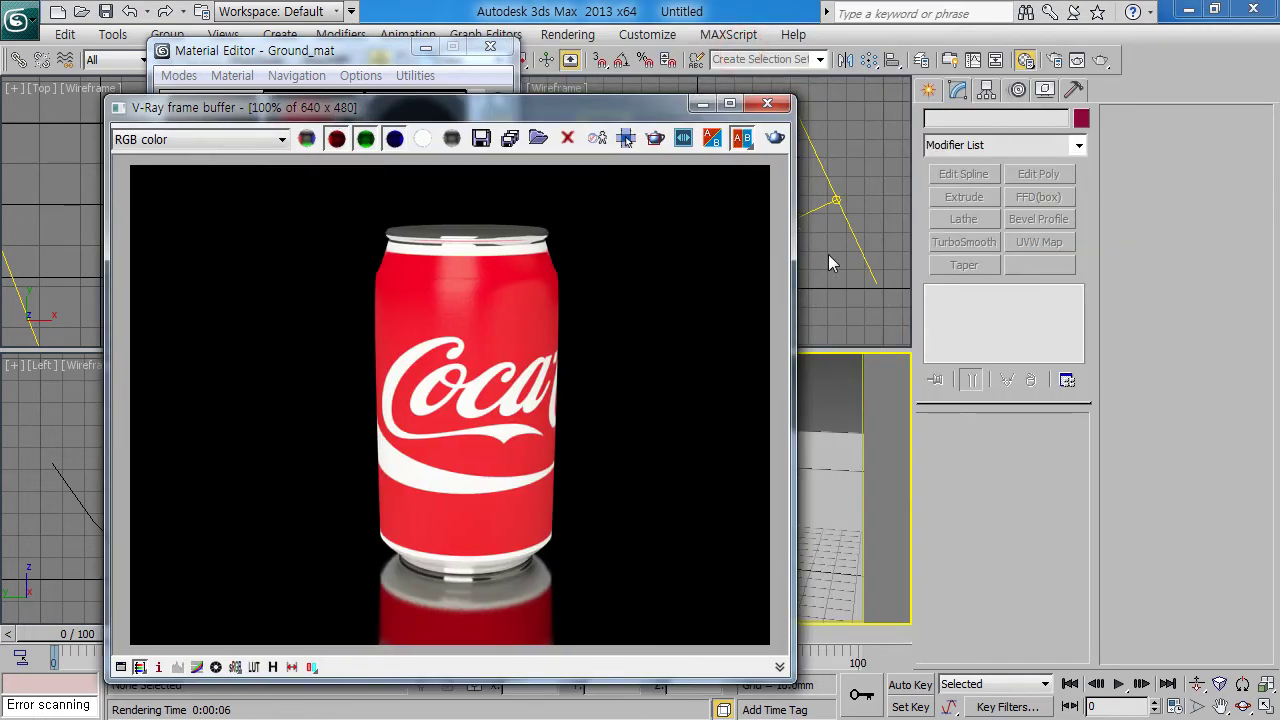
Copy the white Tint colour onto Background Color in Environment, render, then reopen Environment
{"action": "left_click", "coordinate": [562, 36]}
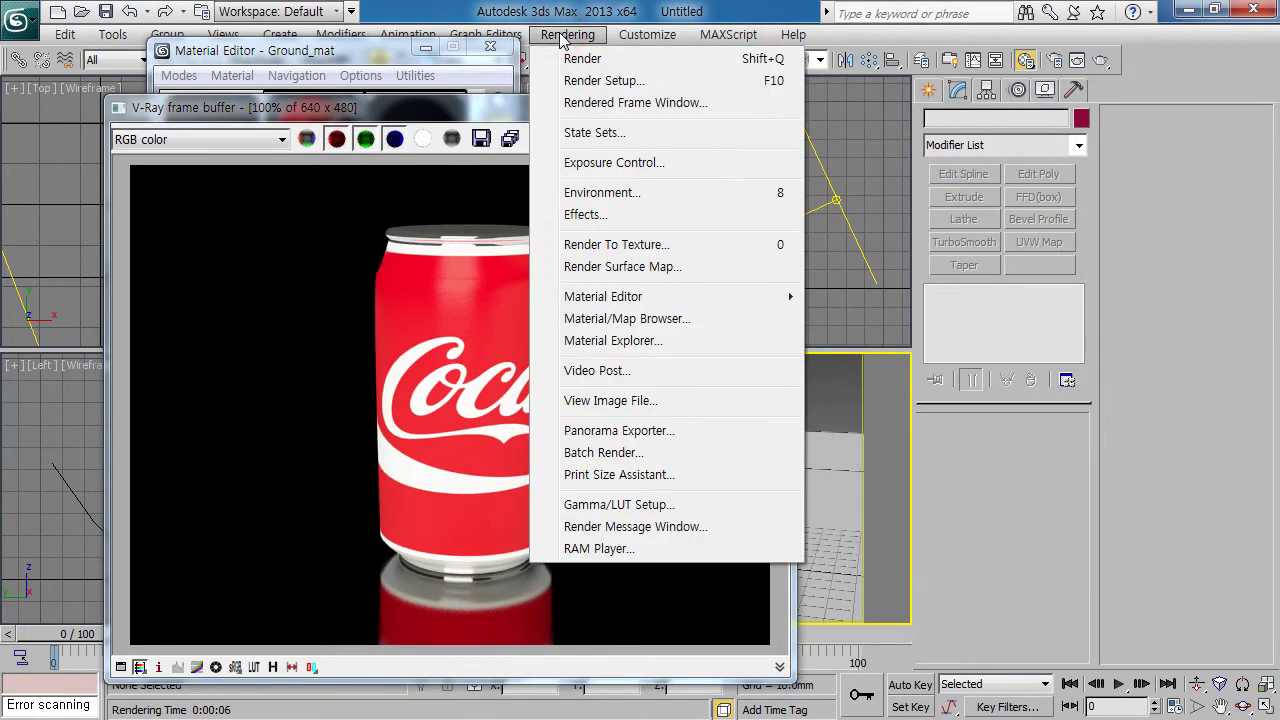
{"action": "left_click", "coordinate": [600, 194]}
{"action": "mouse_move", "coordinate": [952, 85]}
{"action": "left_mouse_down"}
{"action": "mouse_move", "coordinate": [858, 130]}
{"action": "mouse_move", "coordinate": [890, 120]}
{"action": "left_mouse_up"}
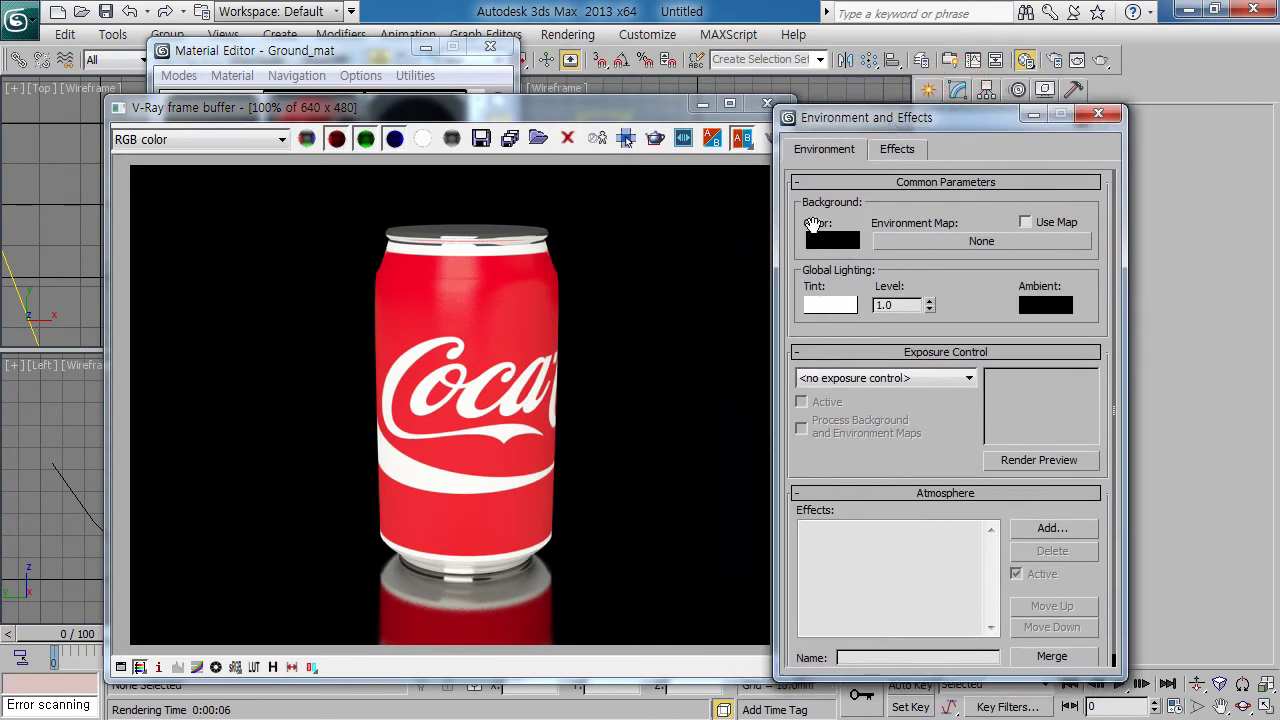
{"action": "left_click_drag", "start_coordinate": [827, 260], "coordinate": [830, 237]}
{"action": "left_click", "coordinate": [935, 402]}
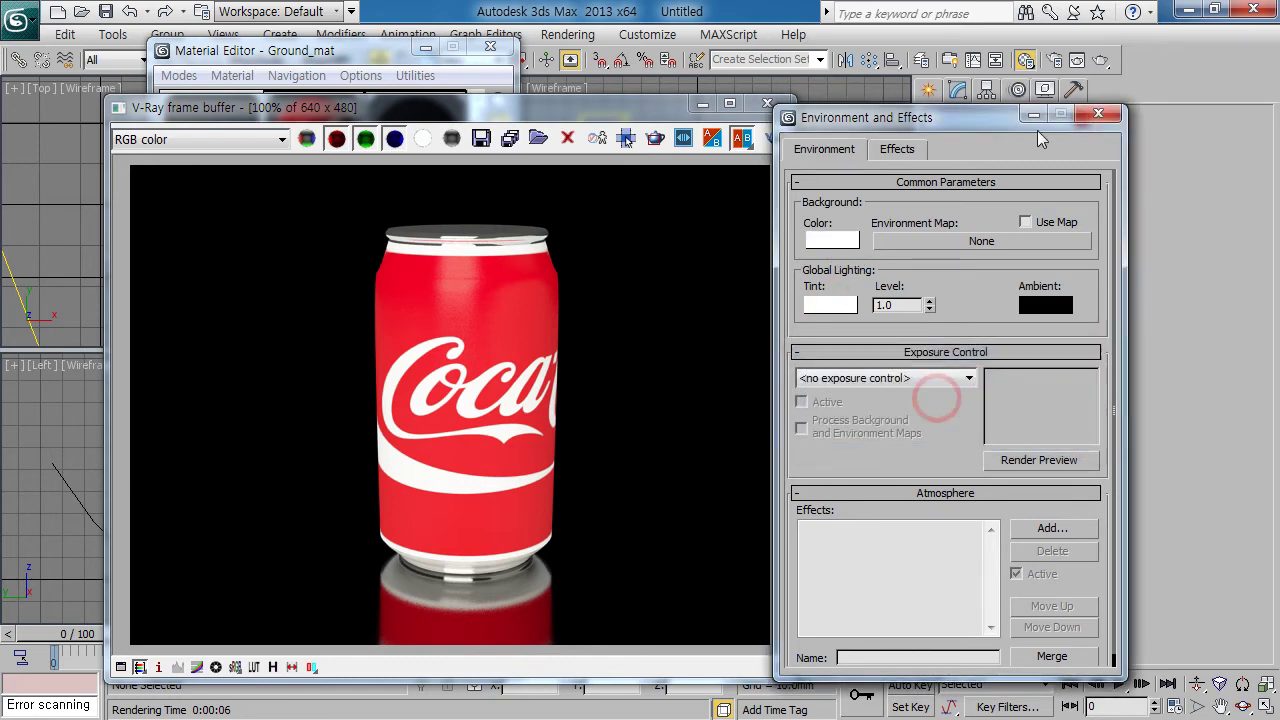
{"action": "left_click", "coordinate": [1098, 114]}
{"action": "key", "text": "shift+q"}
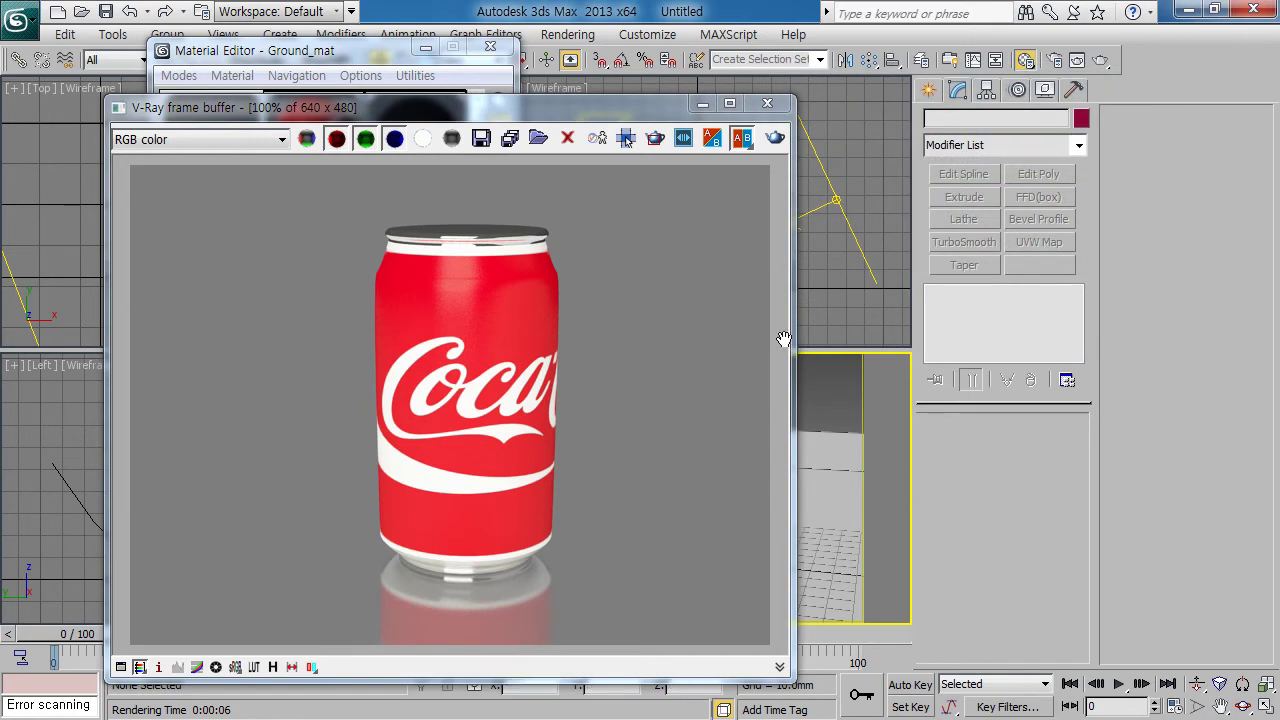
{"action": "key", "text": "8"}
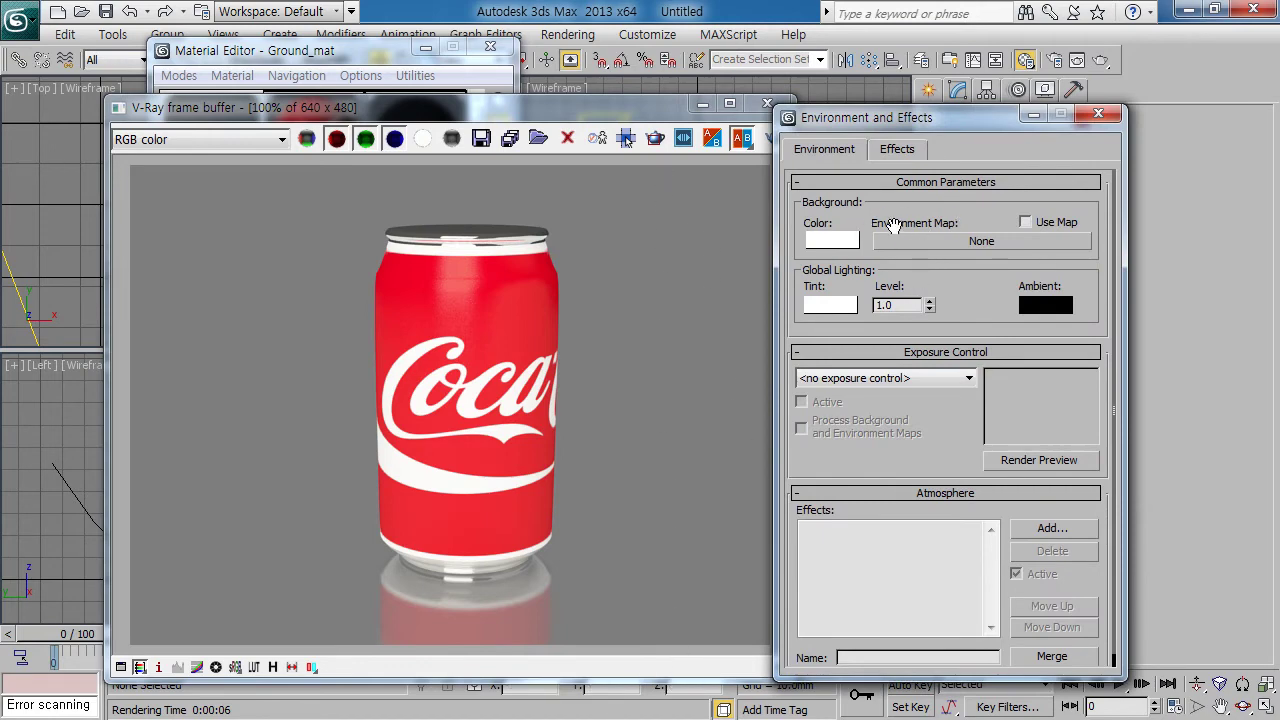
Assign a Gradient map as environment background, instance it into a Material Editor slot, and render
{"action": "left_click", "coordinate": [978, 245]}
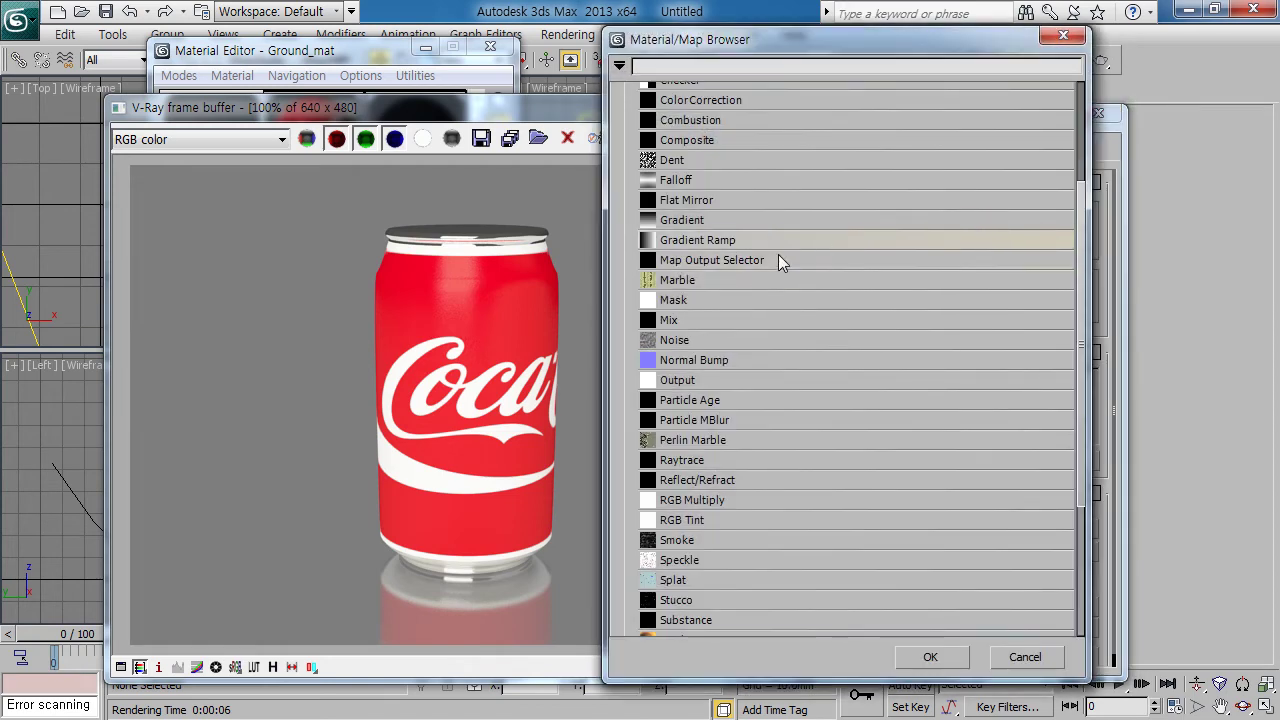
{"action": "double_click", "coordinate": [663, 220]}
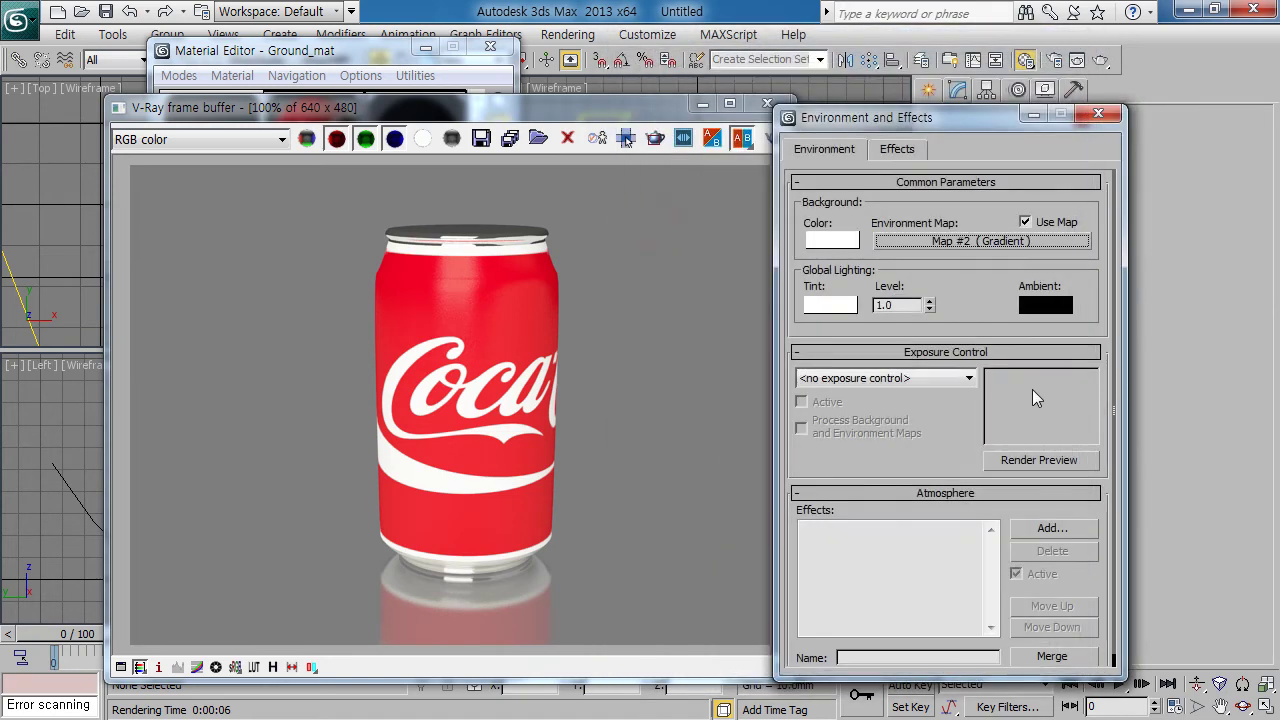
{"action": "left_click", "coordinate": [400, 50]}
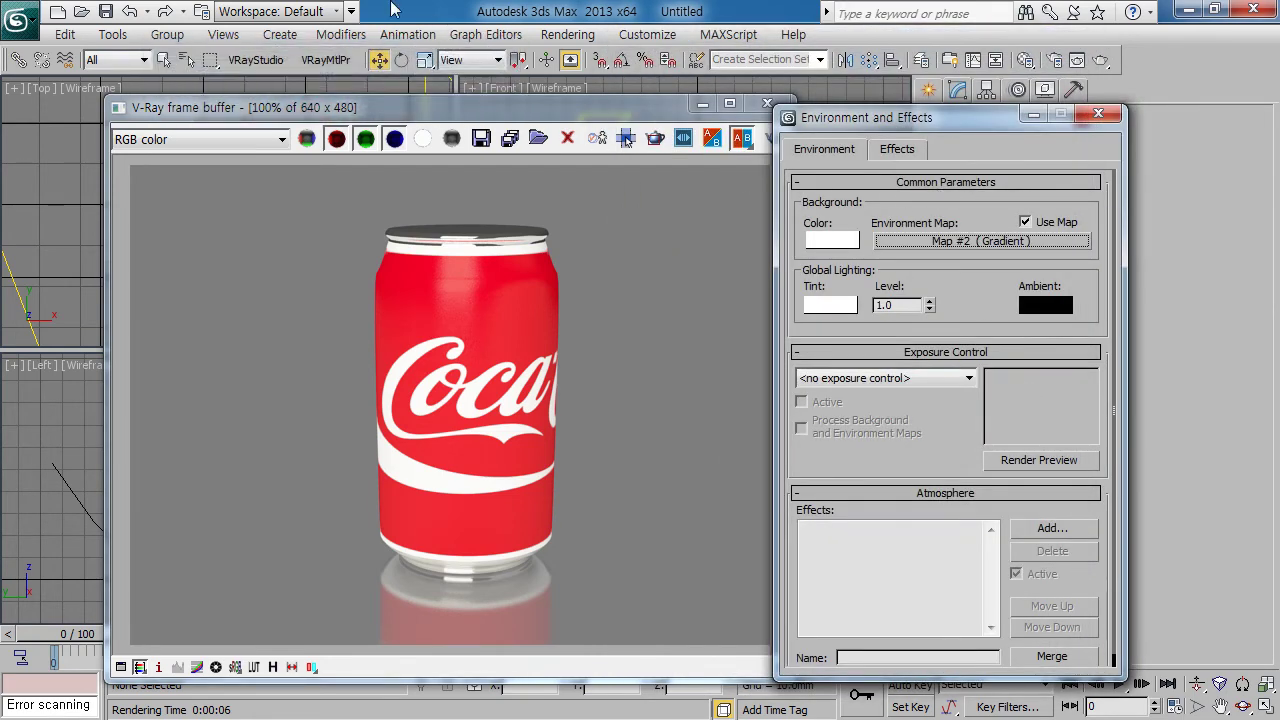
{"action": "mouse_move", "coordinate": [940, 241]}
{"action": "left_mouse_down"}
{"action": "mouse_move", "coordinate": [240, 260]}
{"action": "mouse_move", "coordinate": [209, 240]}
{"action": "left_mouse_up"}
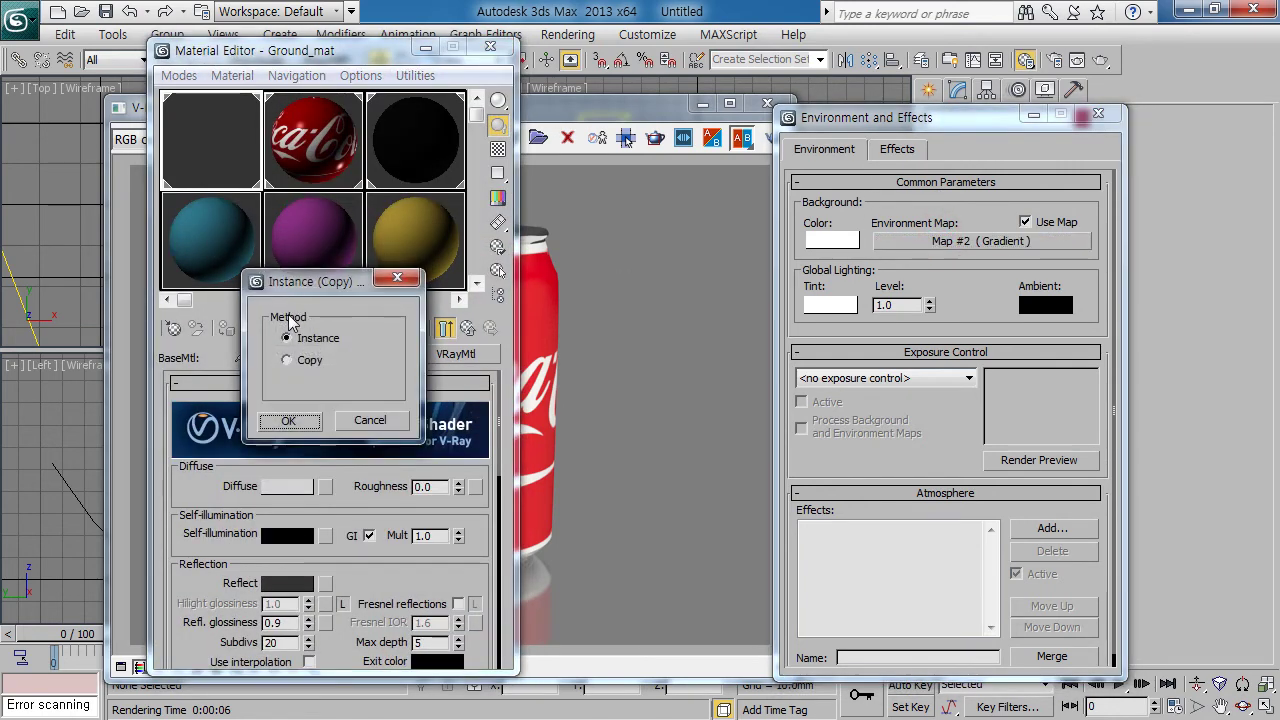
{"action": "left_click", "coordinate": [288, 420]}
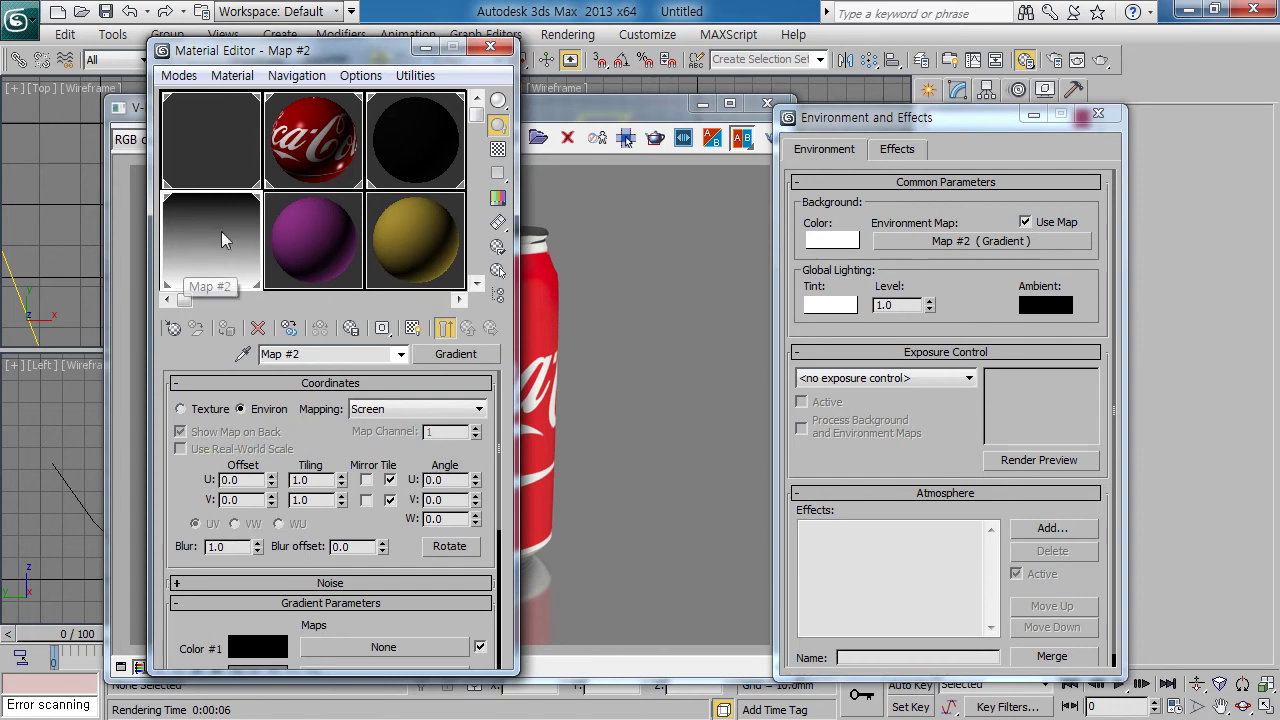
{"action": "scroll", "coordinate": [287, 555], "scroll_direction": "down", "scroll_amount": 3}
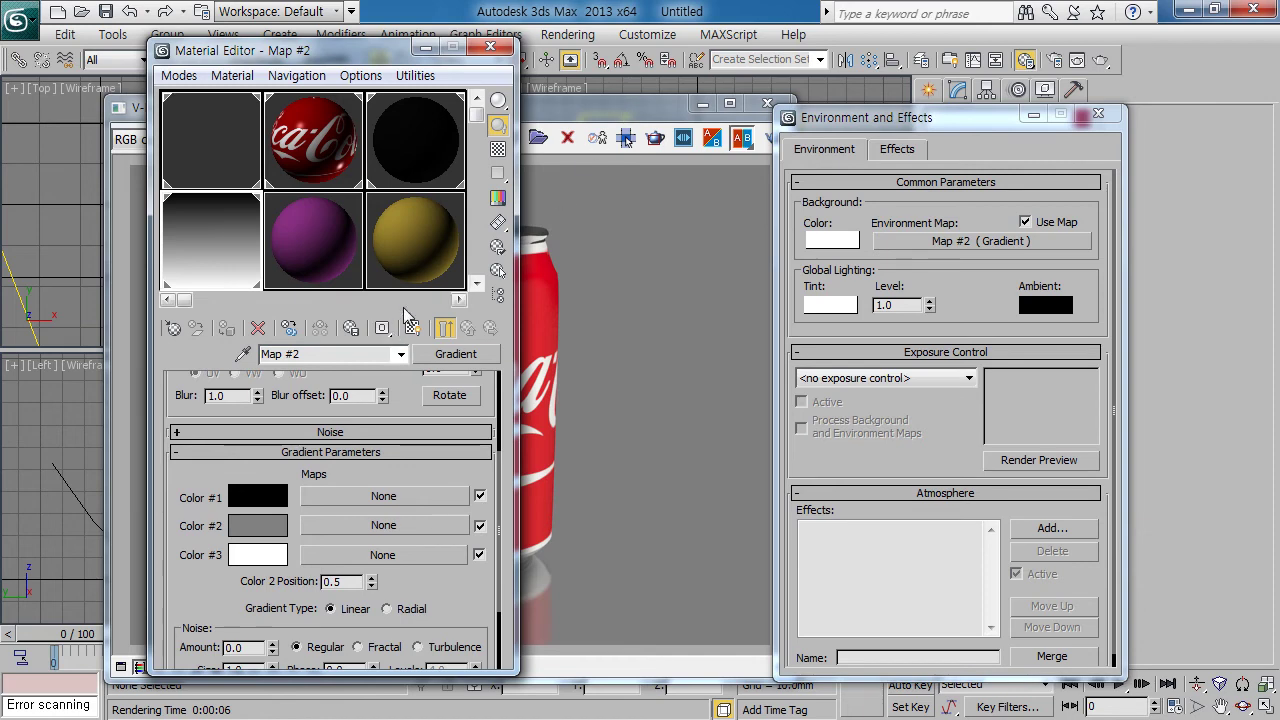
{"action": "key", "text": "shift+q"}
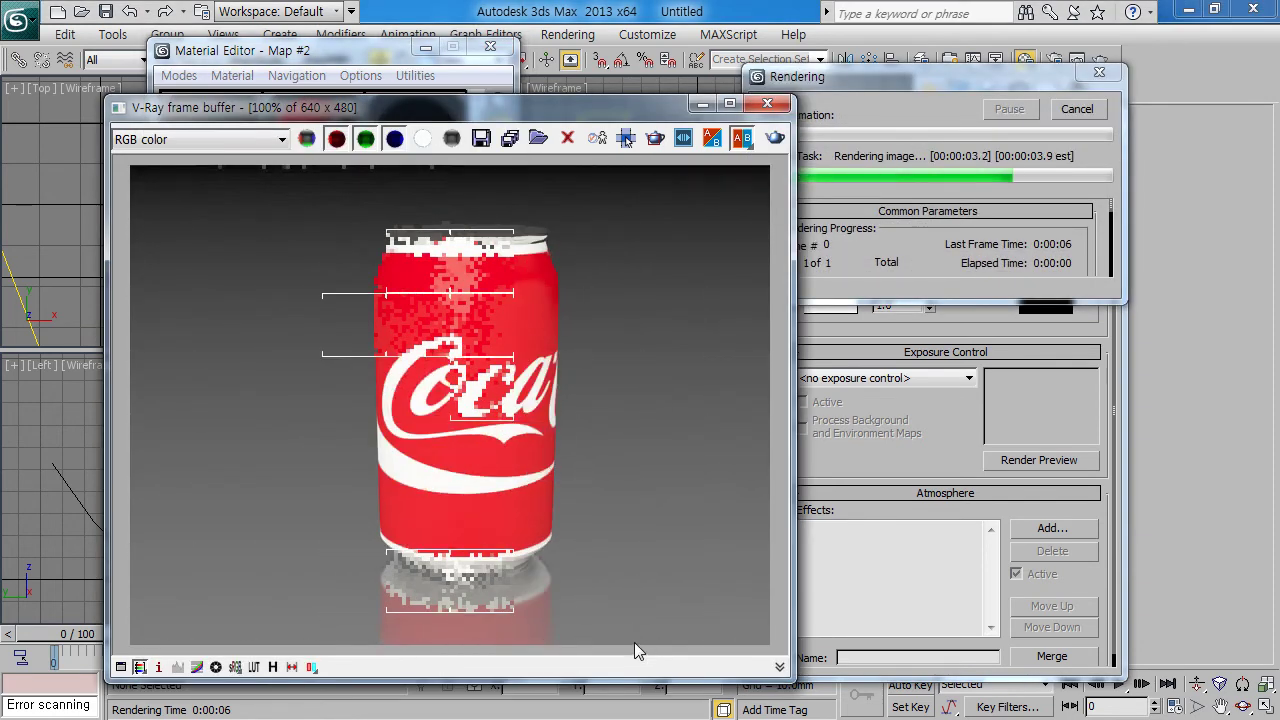
{"action": "left_click_drag", "start_coordinate": [604, 108], "coordinate": [1015, 87]}
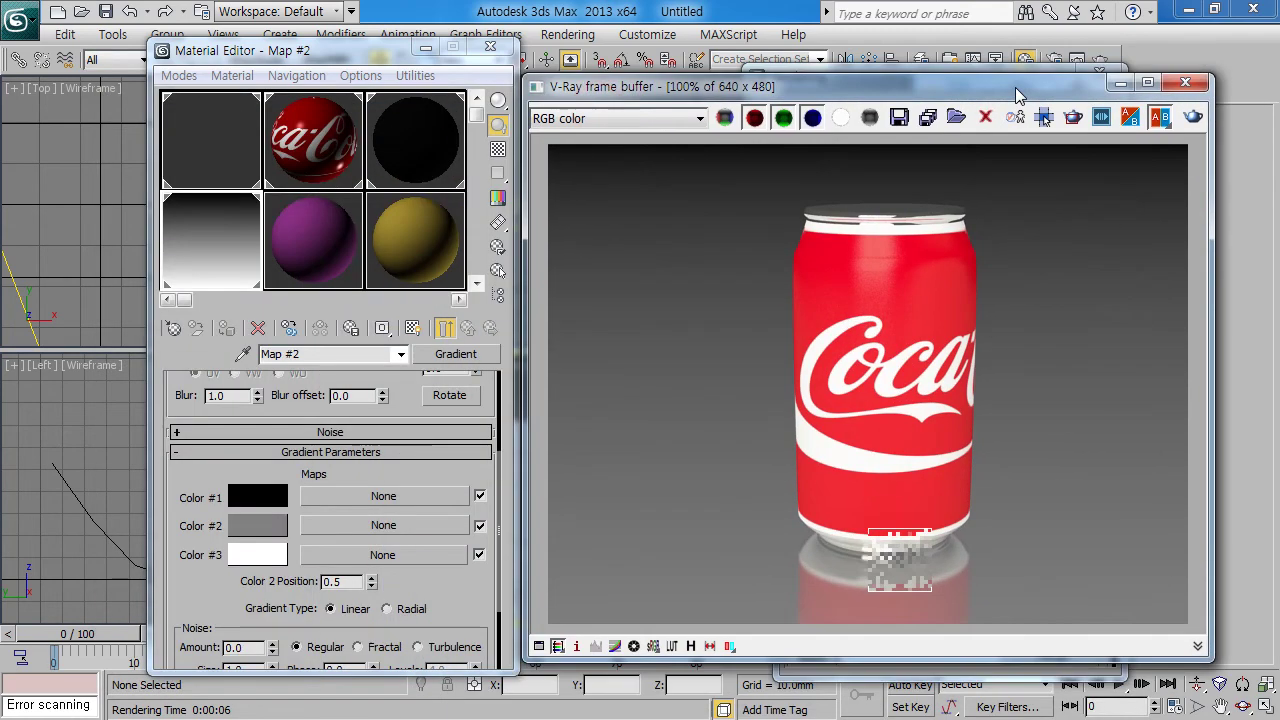
Swap gradient Color #1 and Color #3, set Color 2 Position to 0.3, and render
{"action": "left_click_drag", "start_coordinate": [258, 497], "coordinate": [248, 562]}
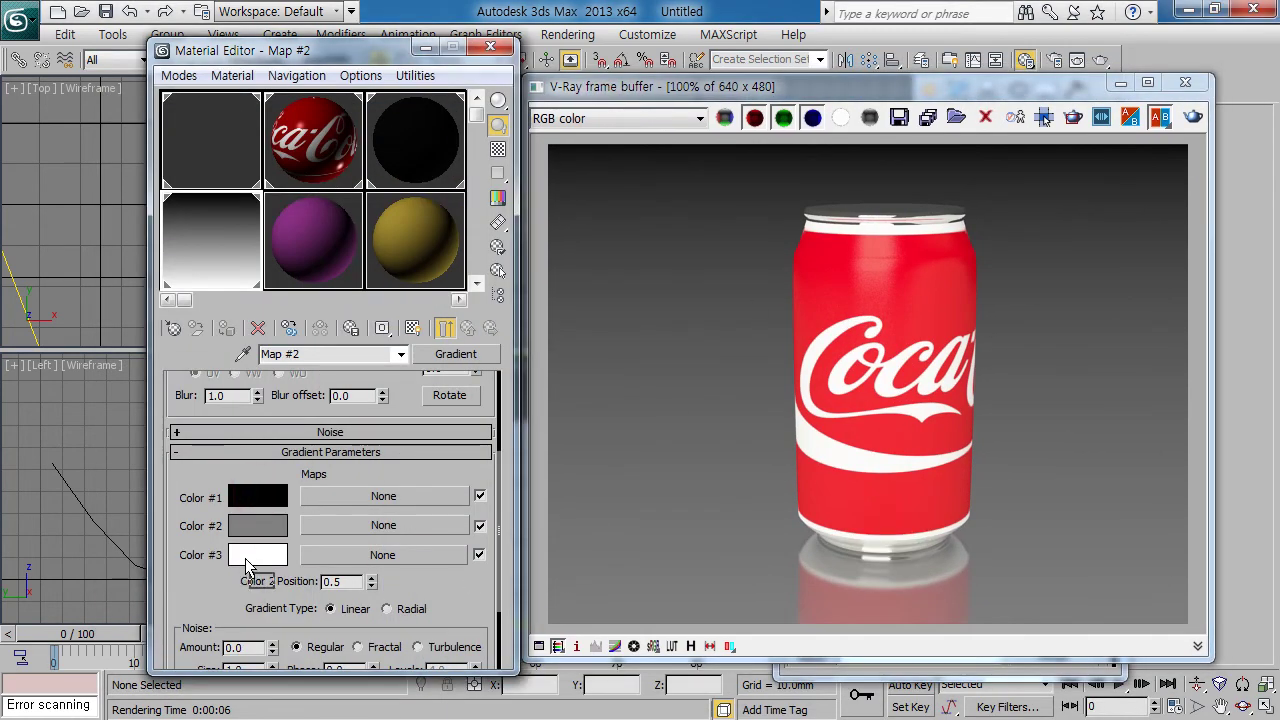
{"action": "left_click", "coordinate": [225, 366]}
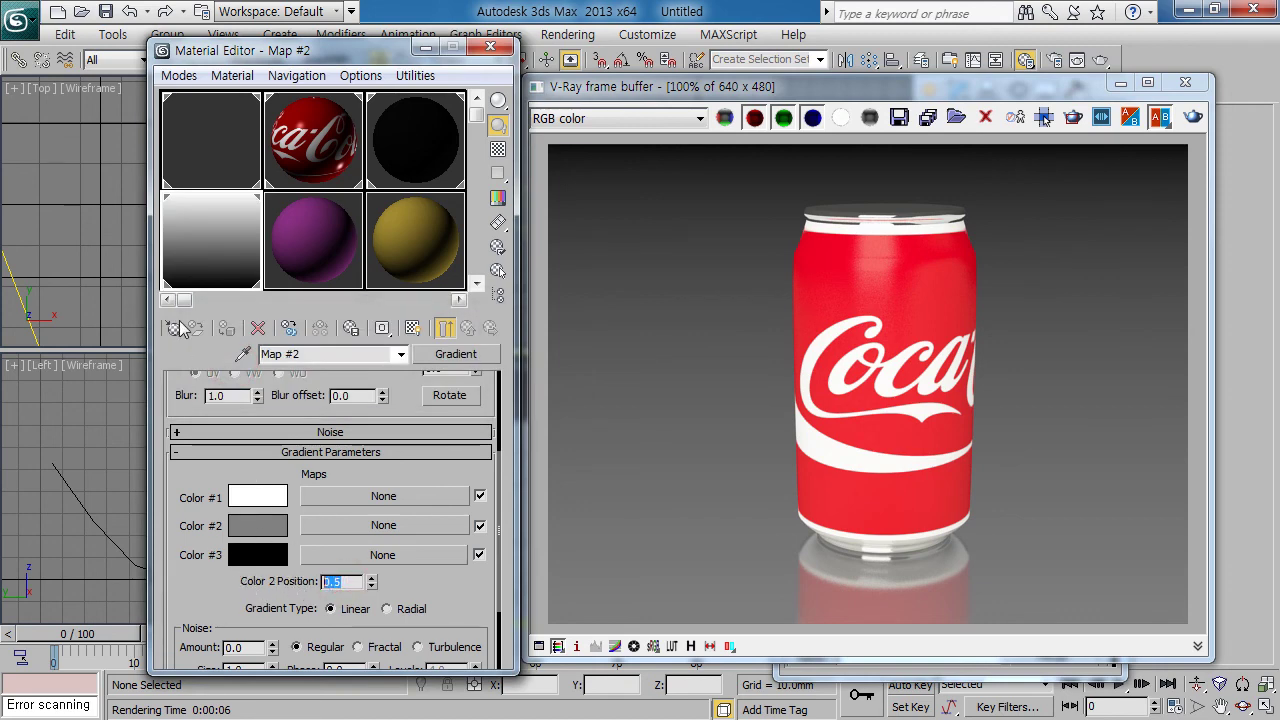
{"action": "double_click", "coordinate": [205, 245]}
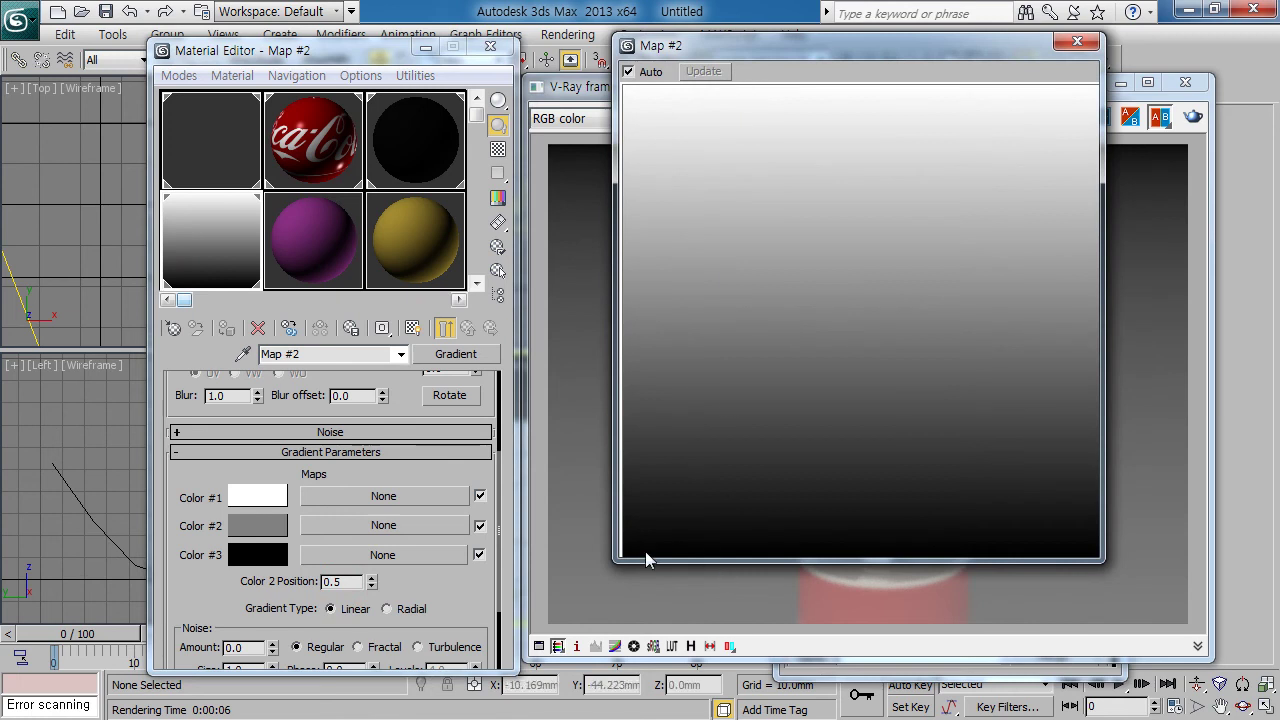
{"action": "double_click", "coordinate": [340, 581]}
{"action": "type", "text": "0.3"}
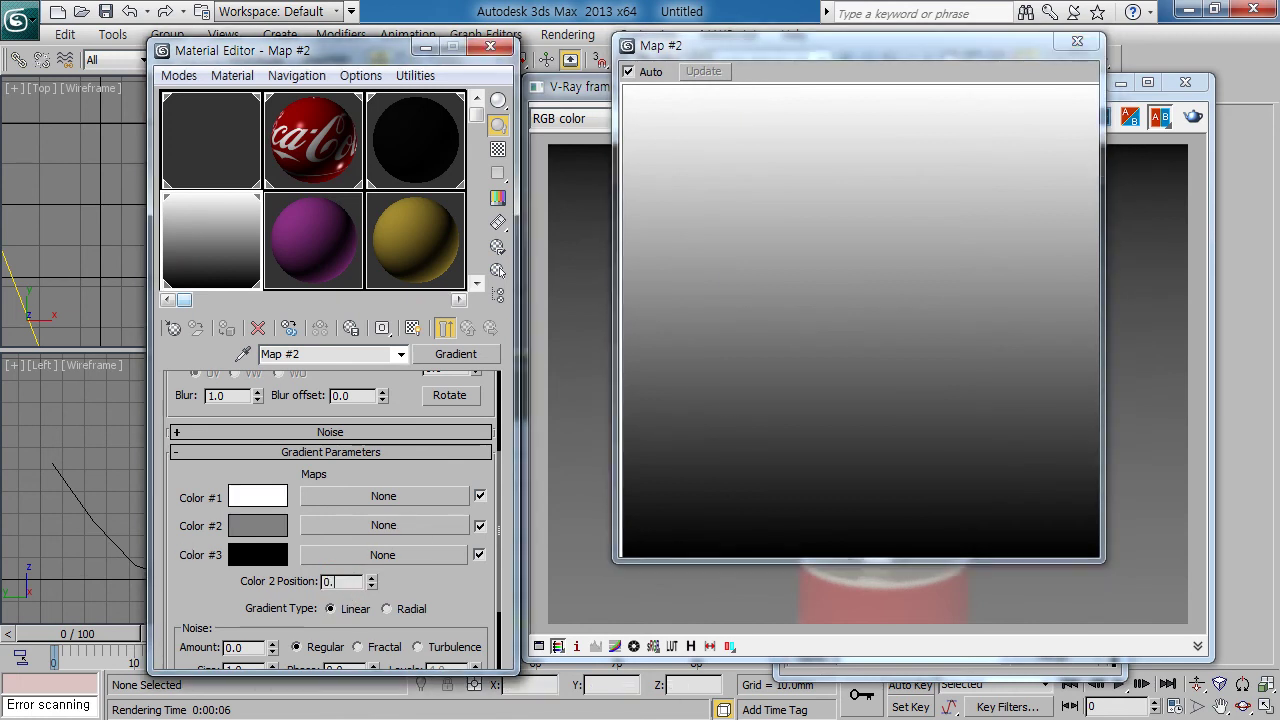
{"action": "key", "text": "Return"}
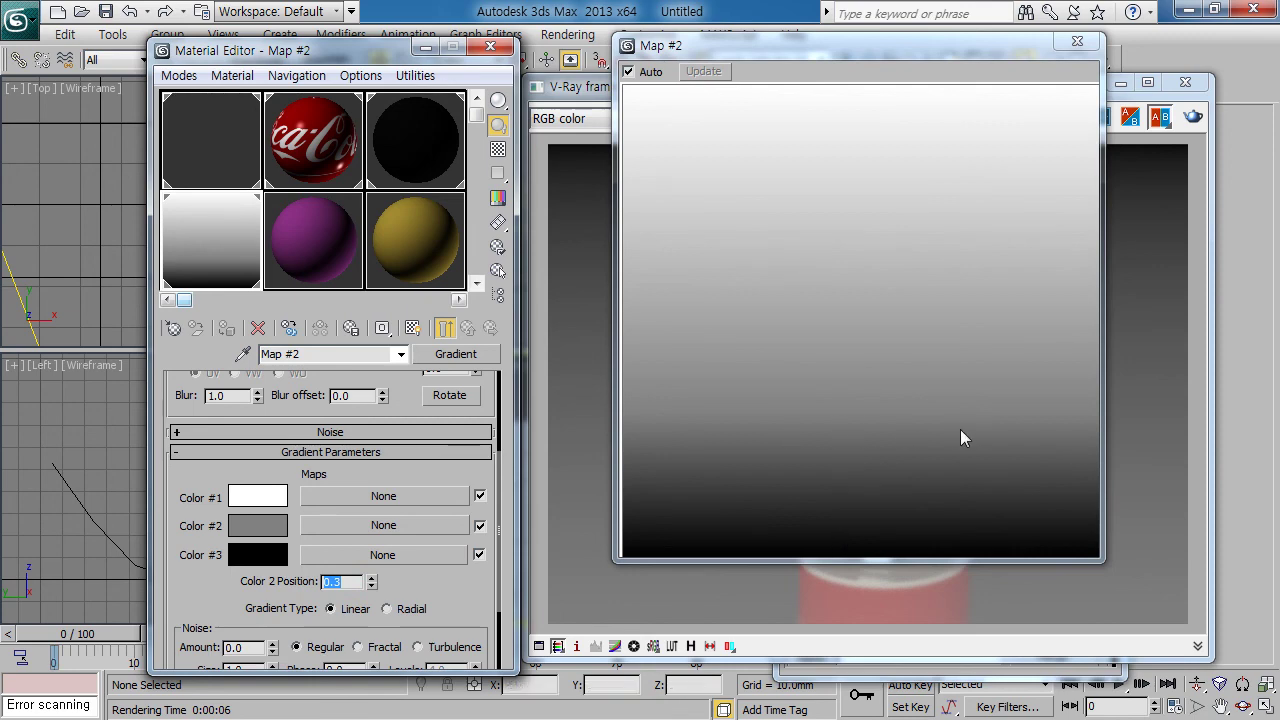
{"action": "left_click_drag", "start_coordinate": [908, 60], "coordinate": [832, 103]}
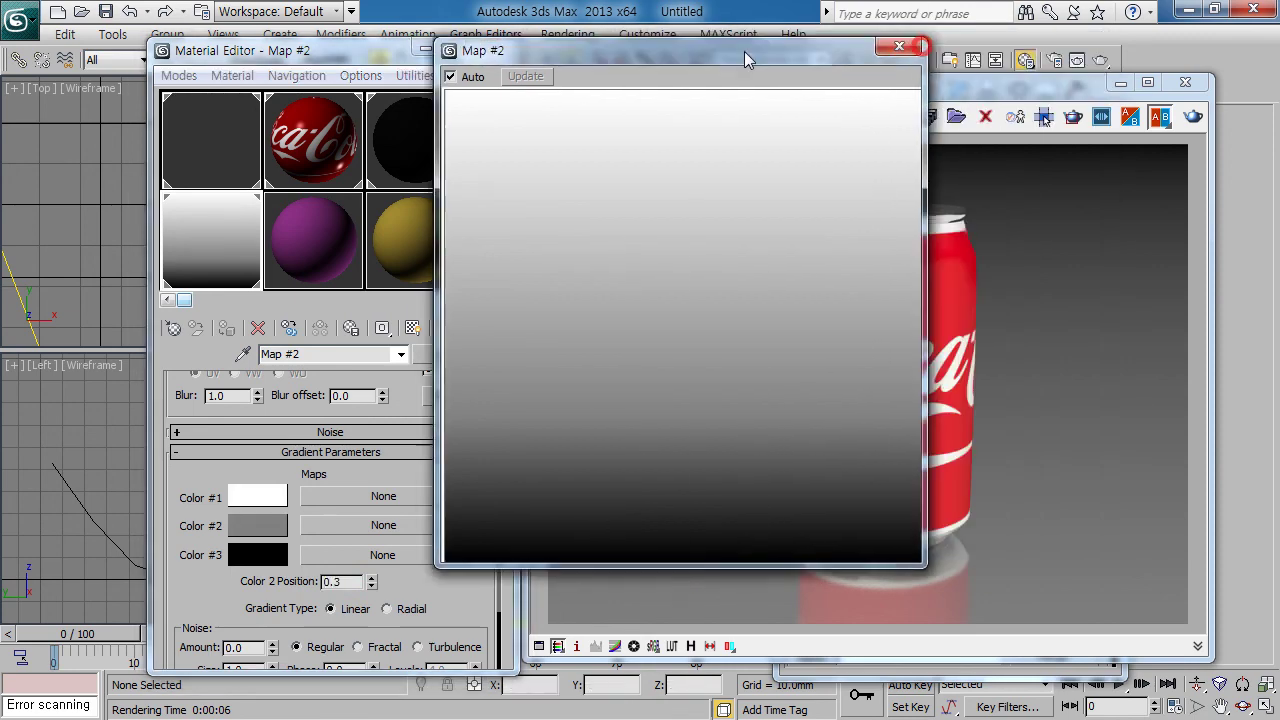
{"action": "key", "text": "shift+q"}
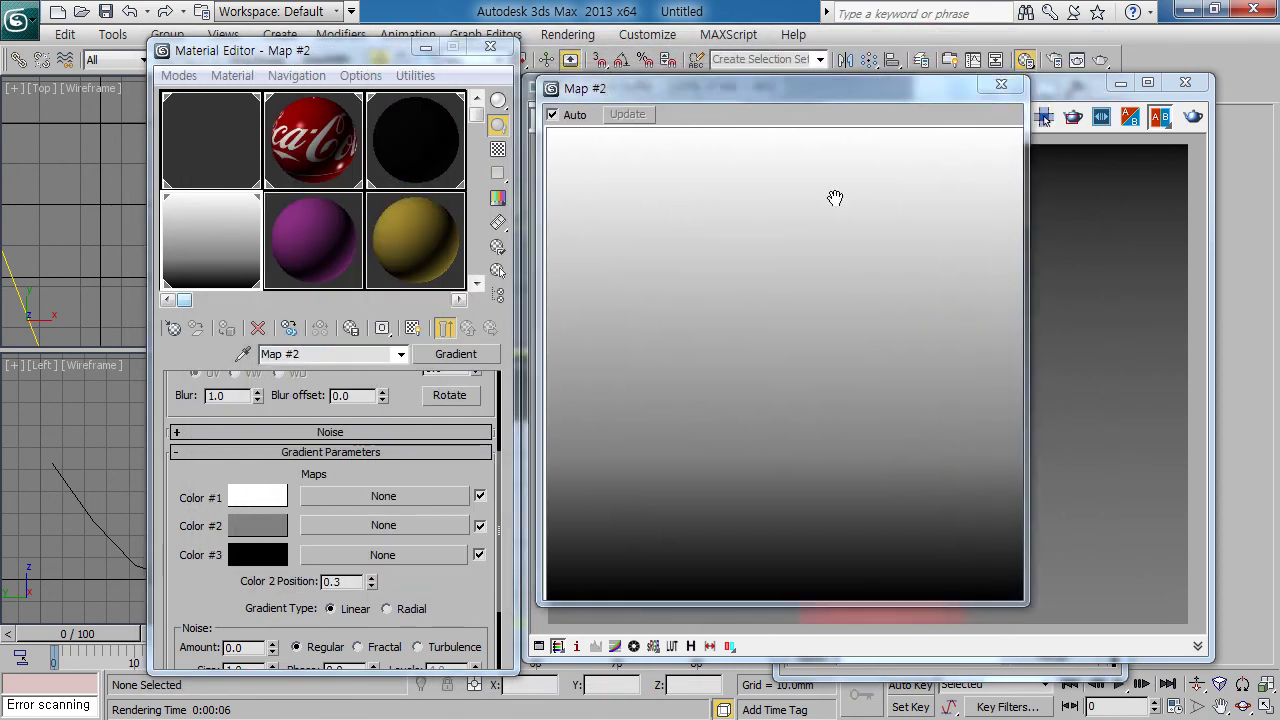